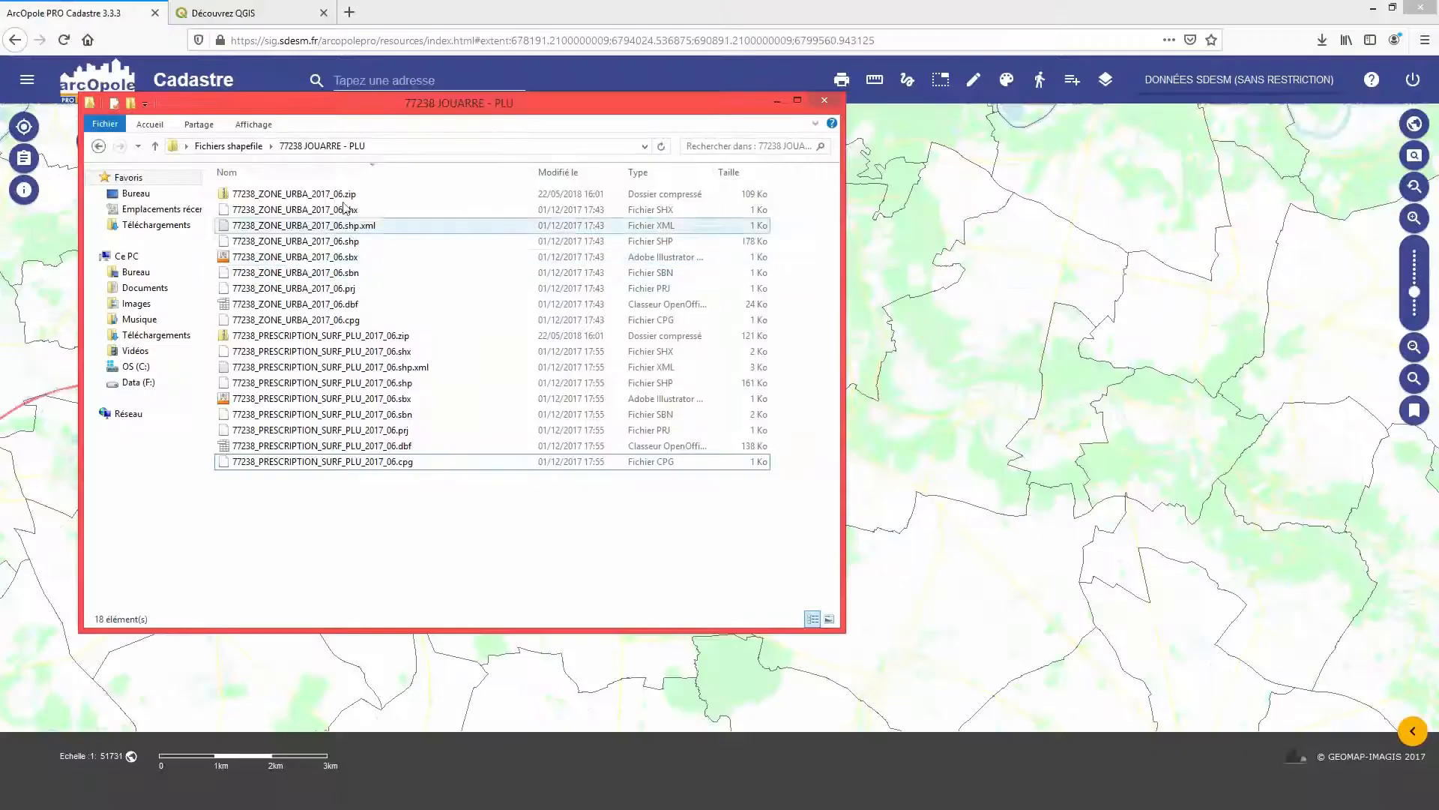
Look at the Découvrez QGIS web page and the shapefile folder, ending on the ArcOpole PRO Cadastre map.
{"action": "left_click", "coordinate": [285, 13]}
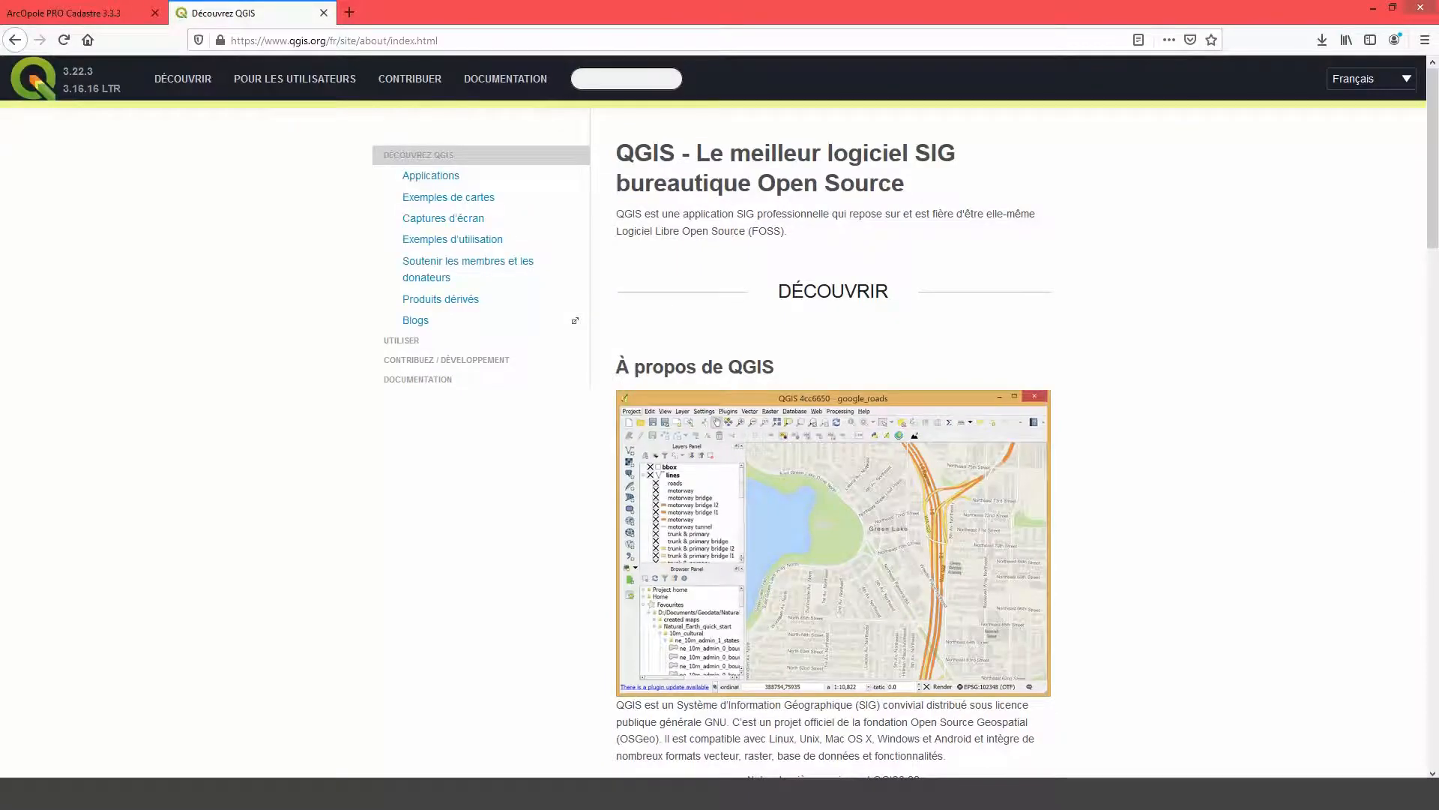
{"action": "key", "text": "alt+Tab"}
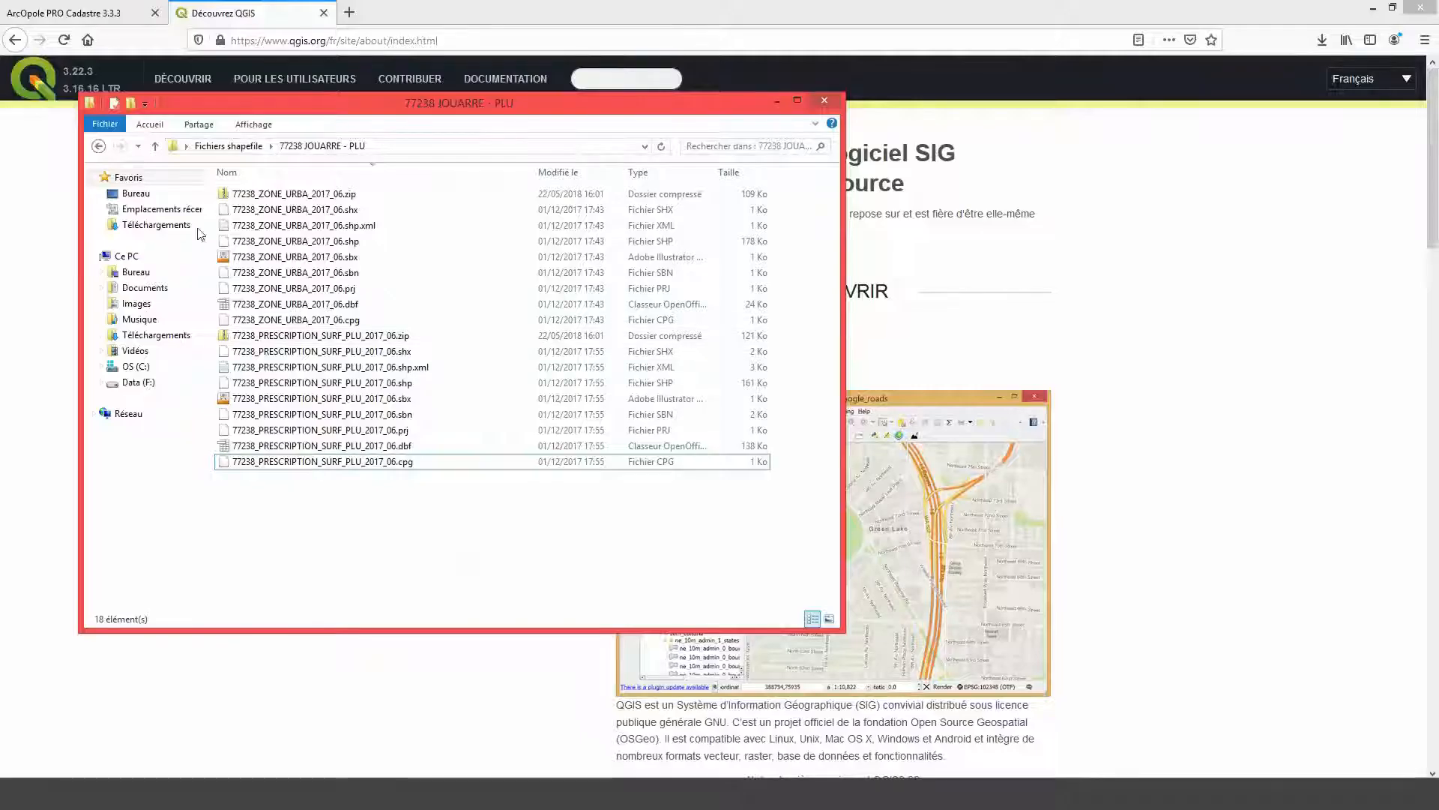
{"action": "left_click", "coordinate": [132, 18]}
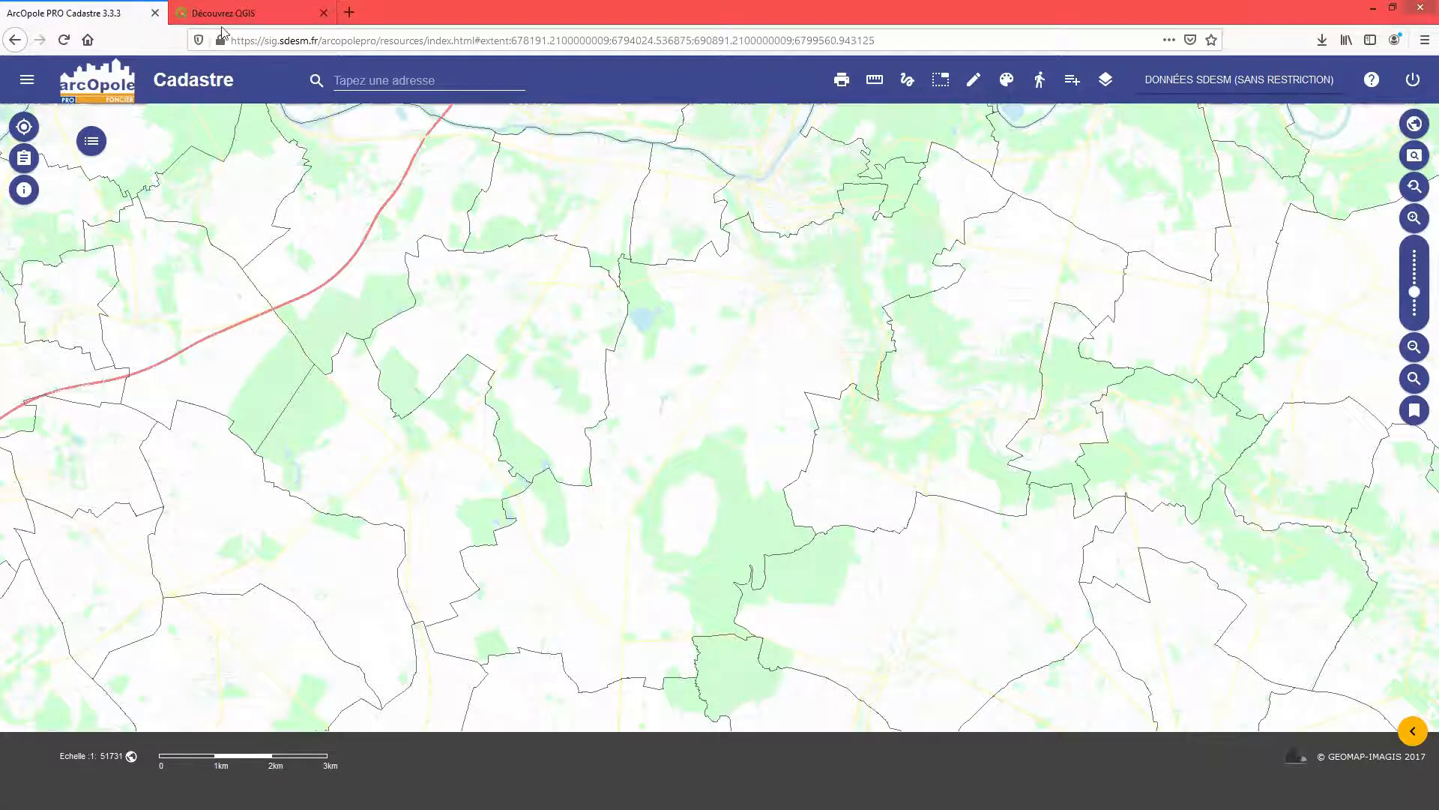
Create a new complementary theme by importing 77238_ZONE_URBA_2017_06.zip from the Fichiers shapefile folder 77238 JOUARRE - PLU.
{"action": "left_click", "coordinate": [1073, 81]}
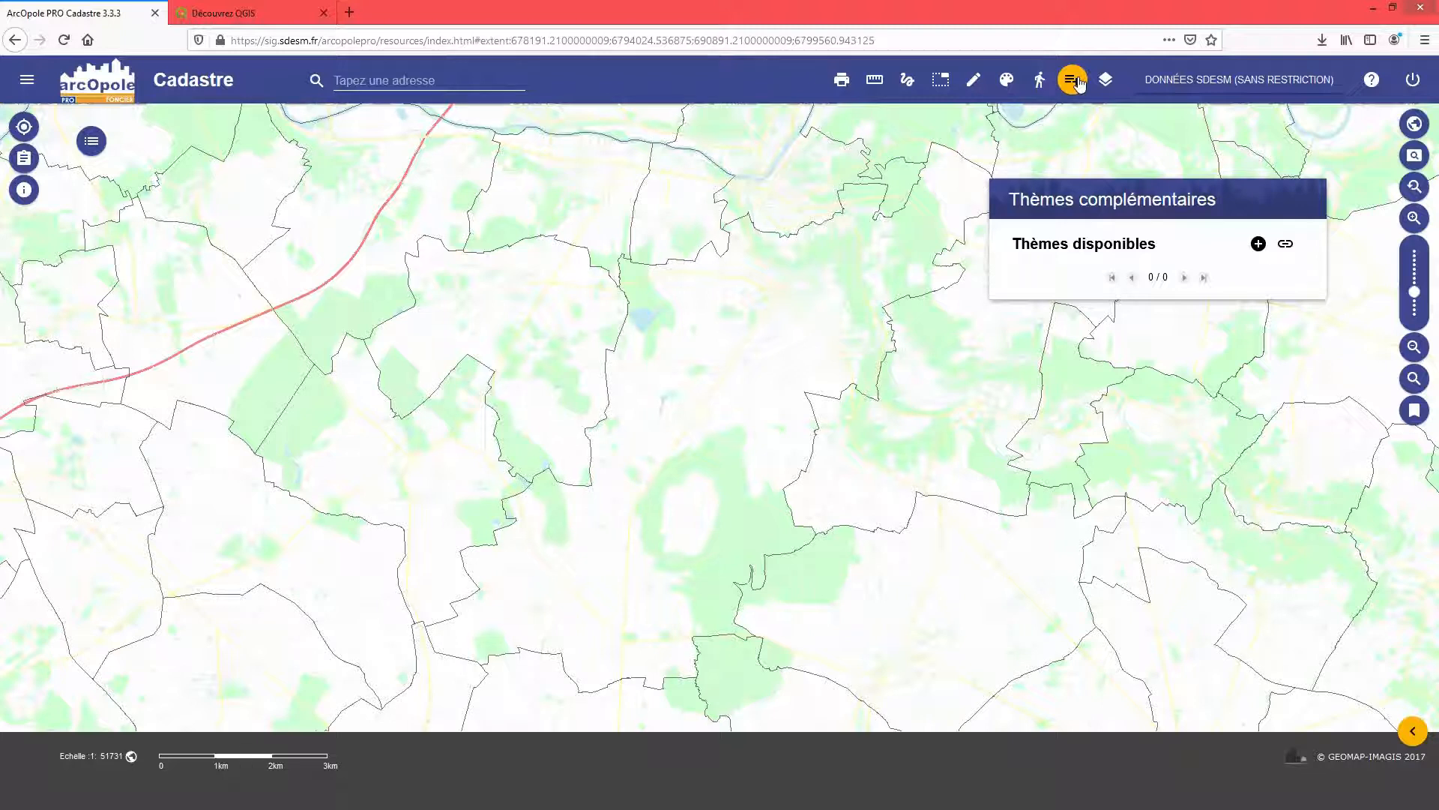
{"action": "left_click", "coordinate": [1257, 245]}
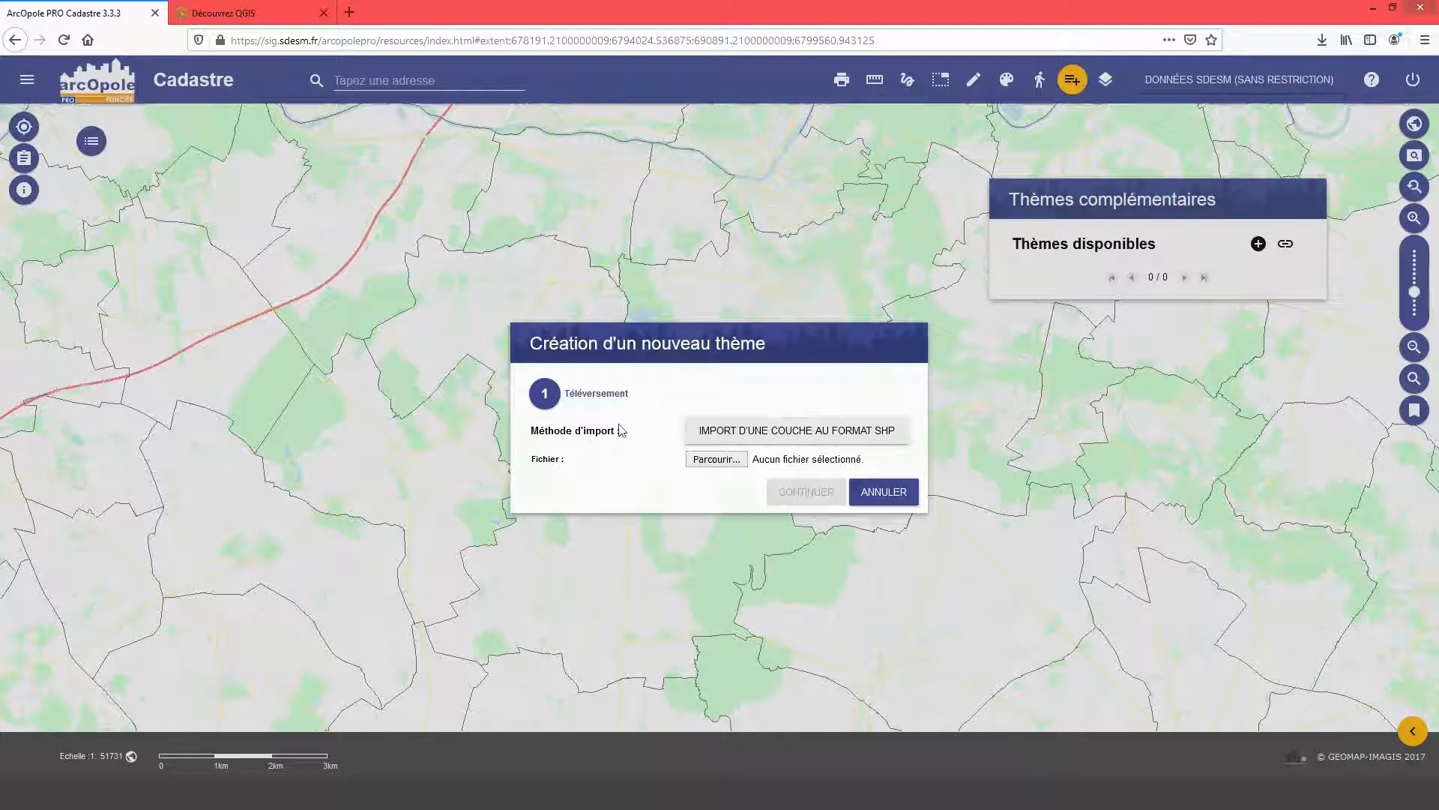
{"action": "left_click", "coordinate": [729, 459]}
{"action": "scroll", "coordinate": [674, 315], "scroll_direction": "down", "scroll_amount": 4}
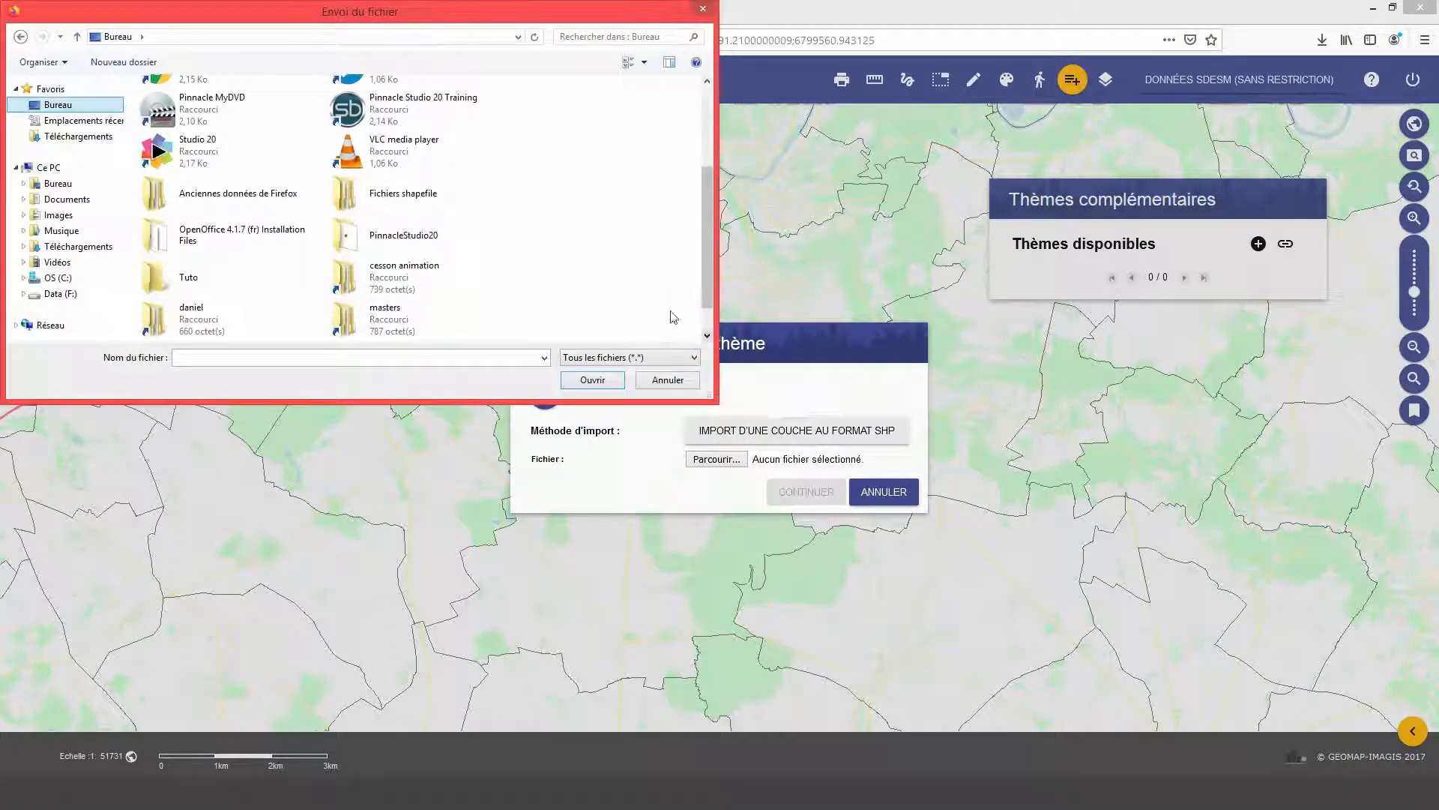
{"action": "double_click", "coordinate": [415, 197]}
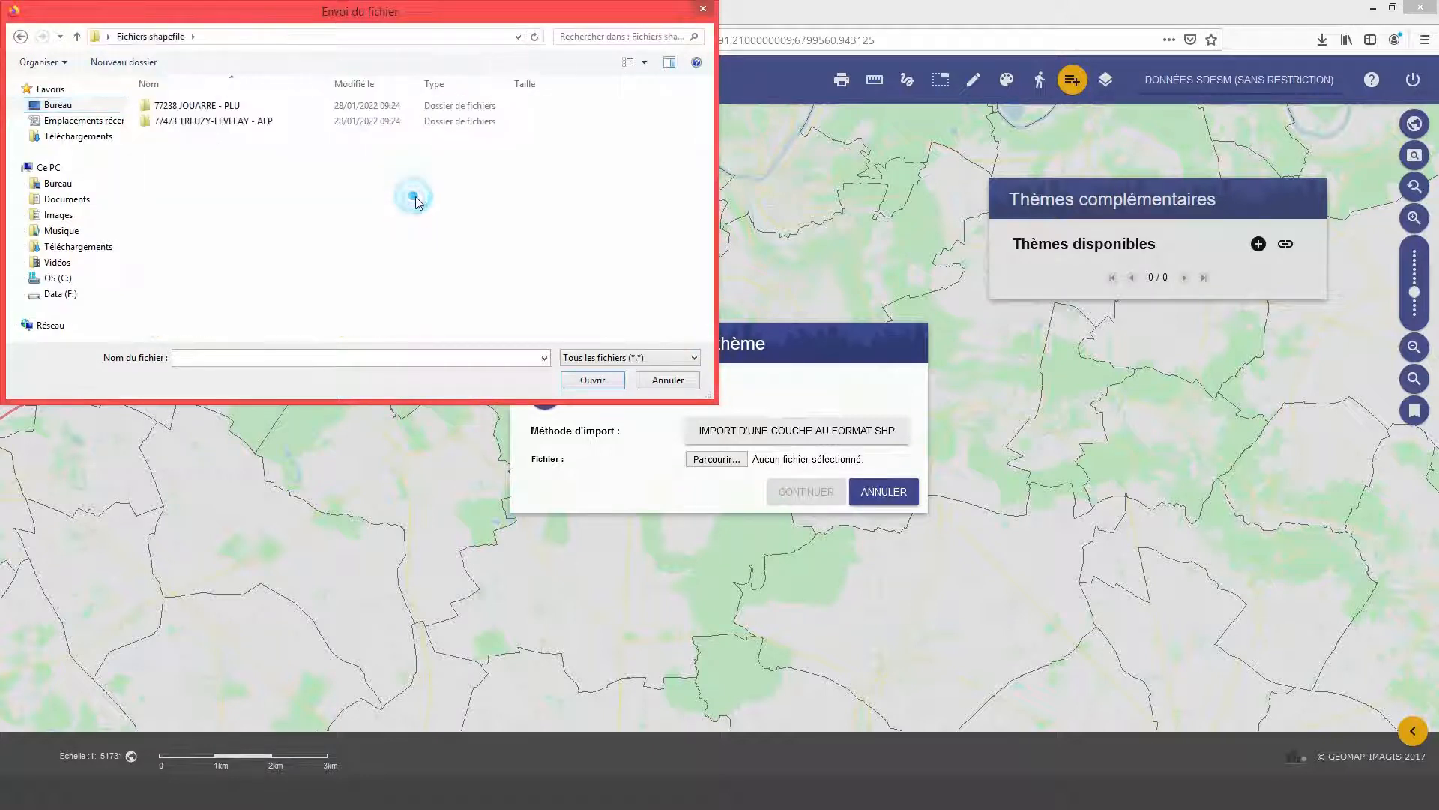
{"action": "double_click", "coordinate": [204, 110]}
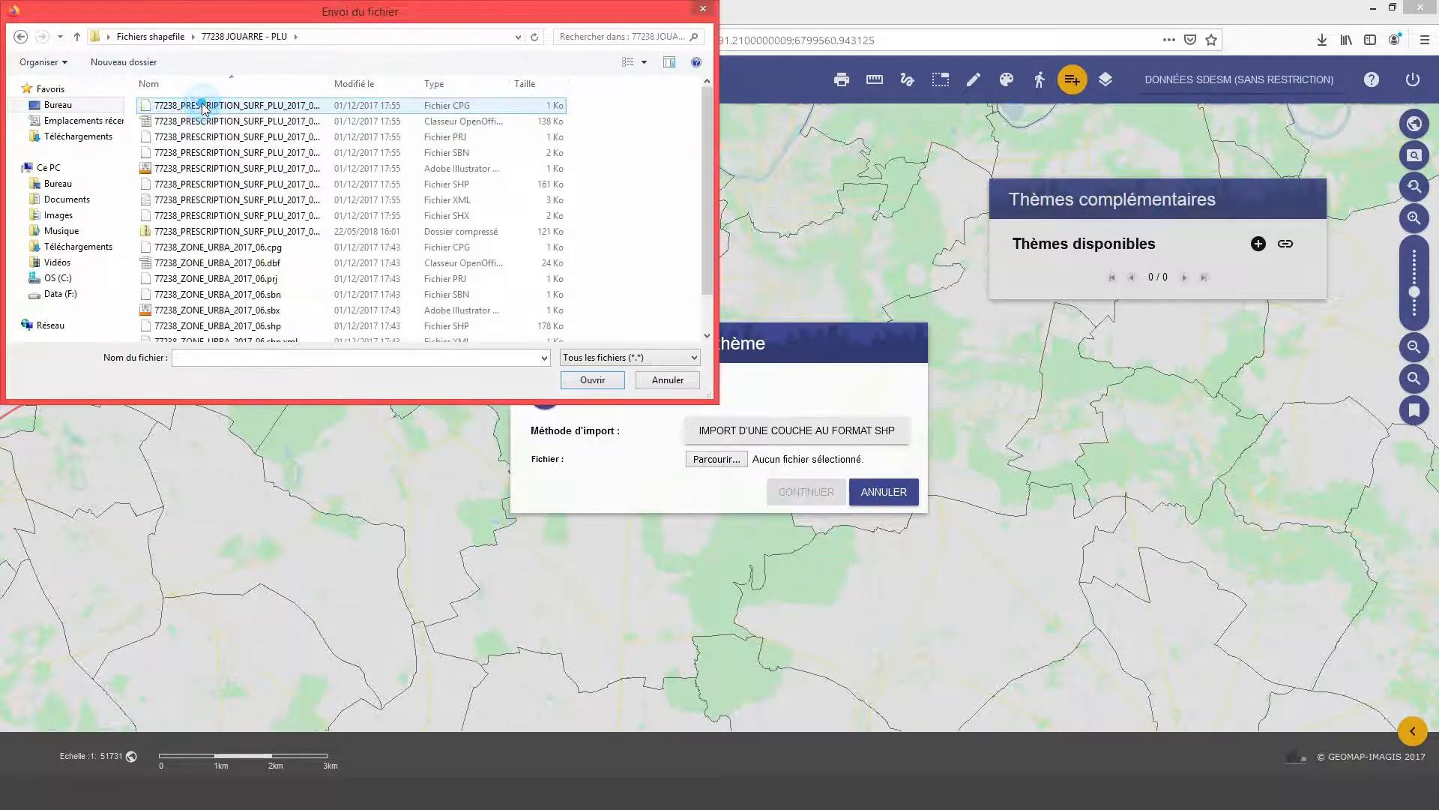
{"action": "left_click", "coordinate": [313, 663]}
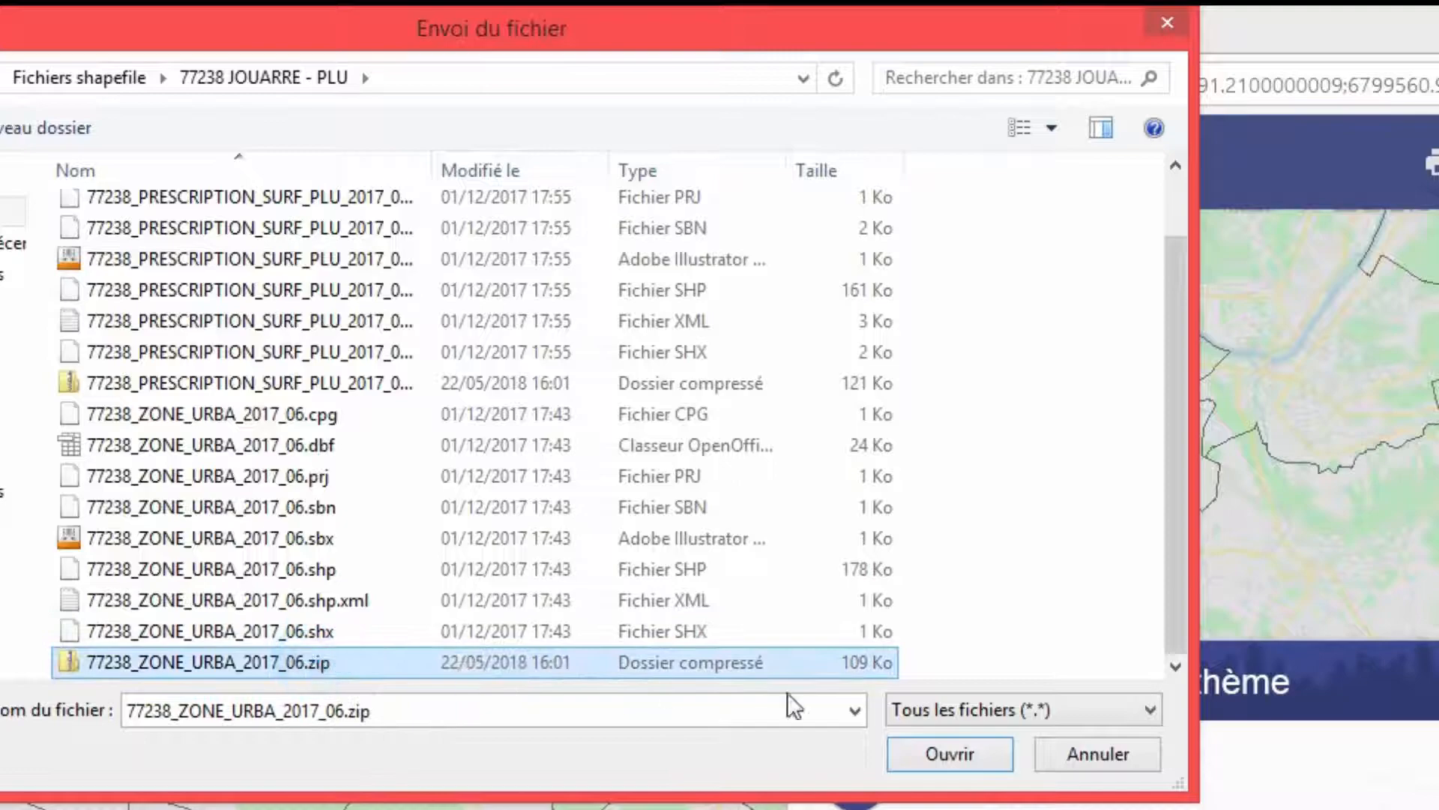
{"action": "left_click", "coordinate": [946, 751]}
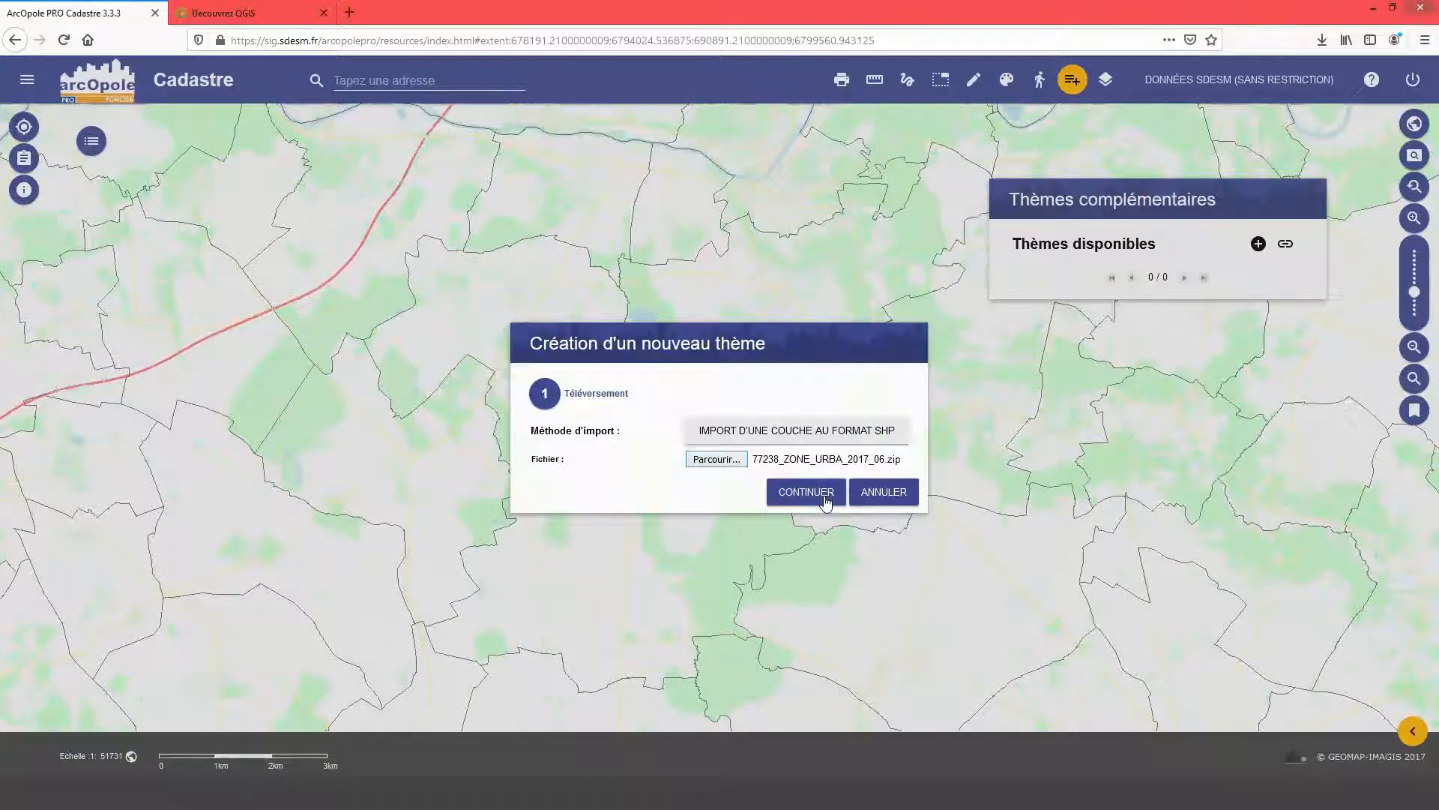
{"action": "left_click", "coordinate": [826, 499]}
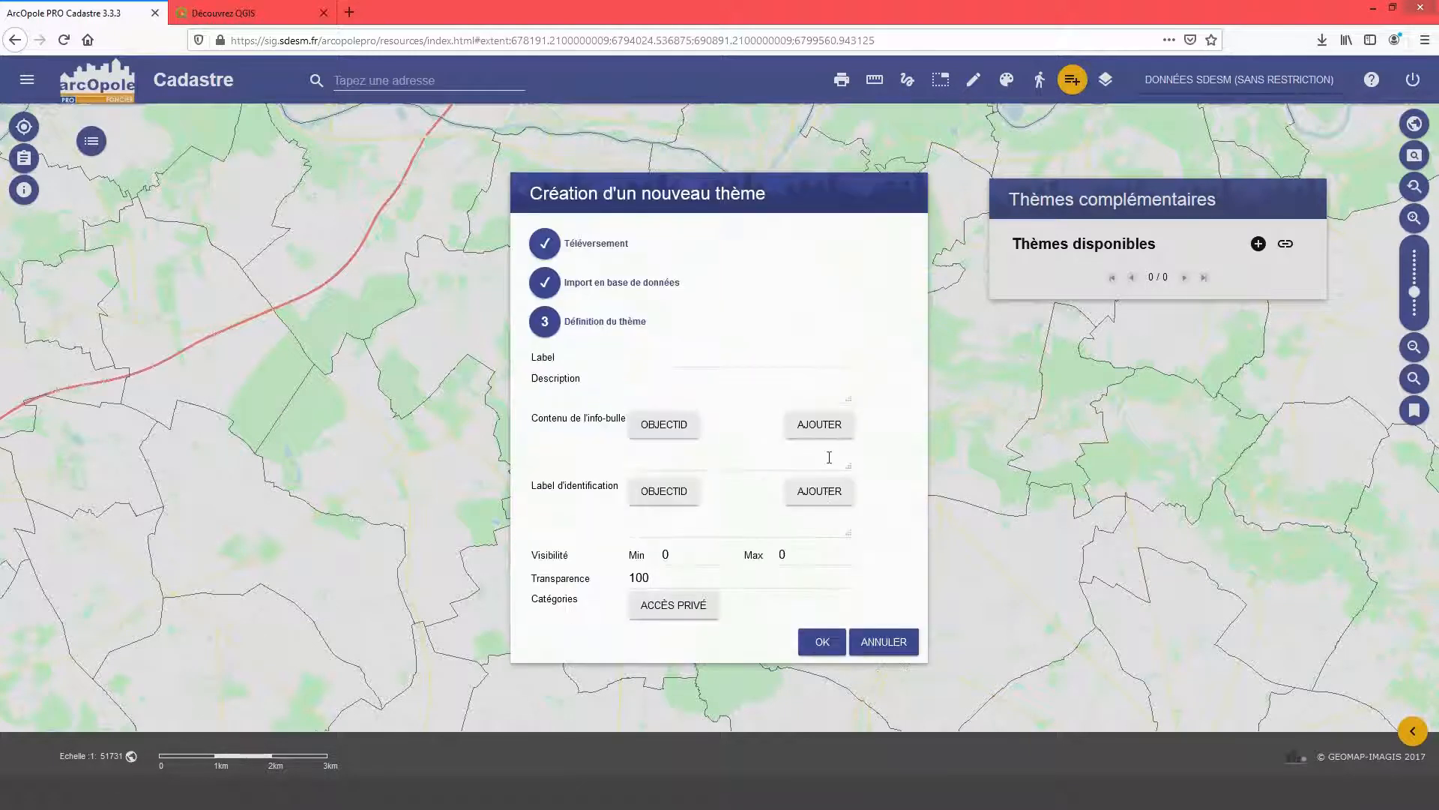
Label the new theme "PLU - Zonage" and describe it as "PLU - Zonage 2017".
{"action": "left_click", "coordinate": [670, 353]}
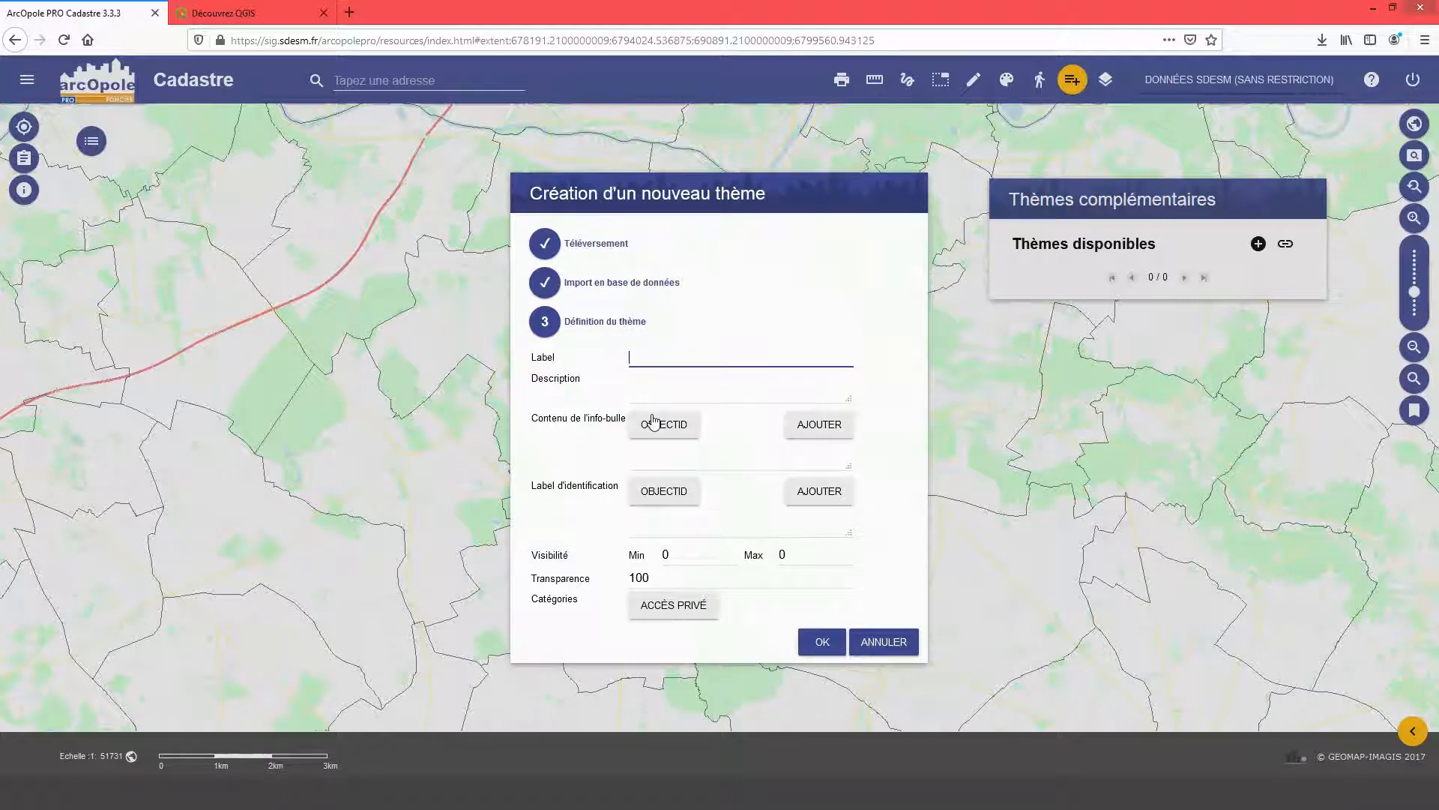
{"action": "type", "text": "PLU "}
{"action": "type", "text": "- Zonage"}
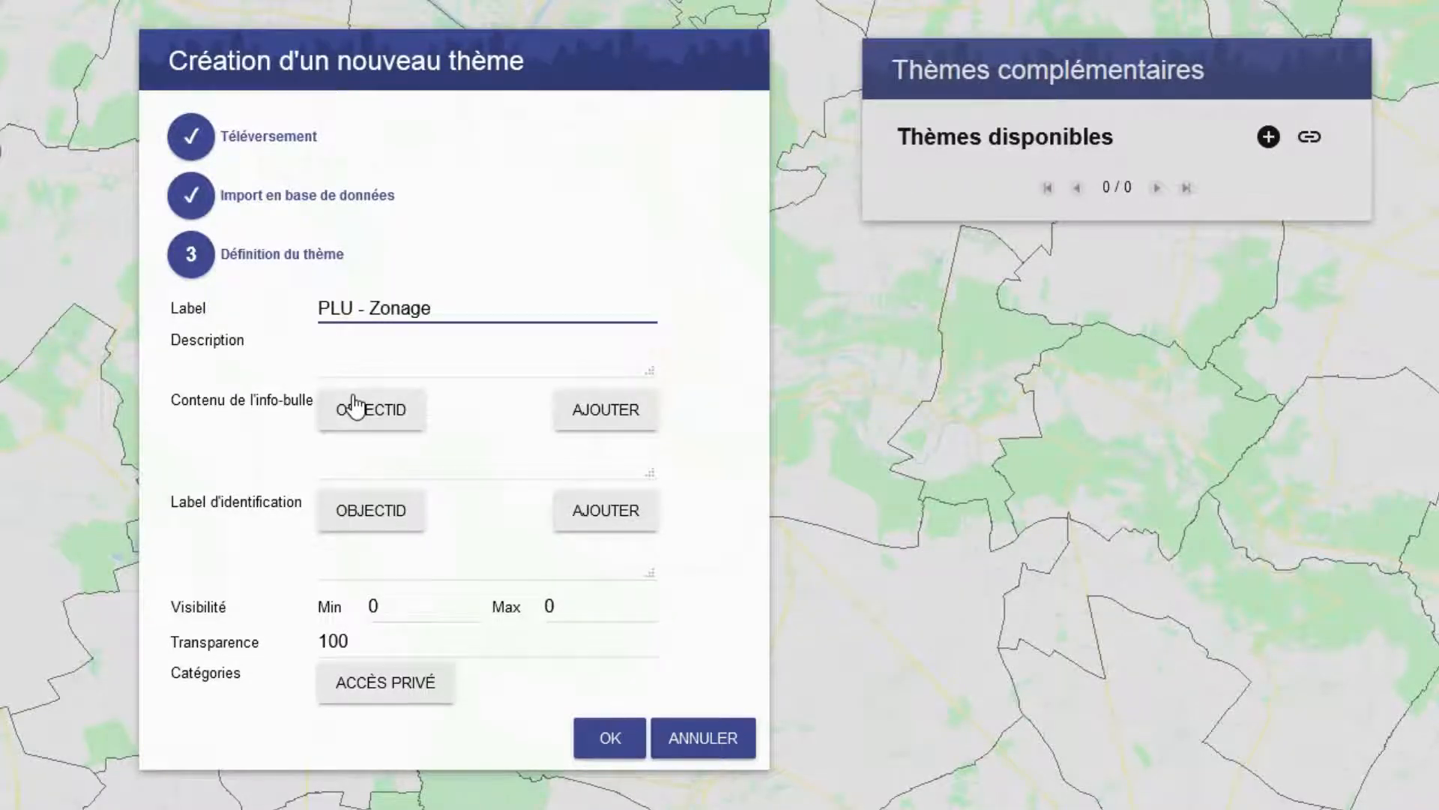
{"action": "left_click", "coordinate": [342, 349]}
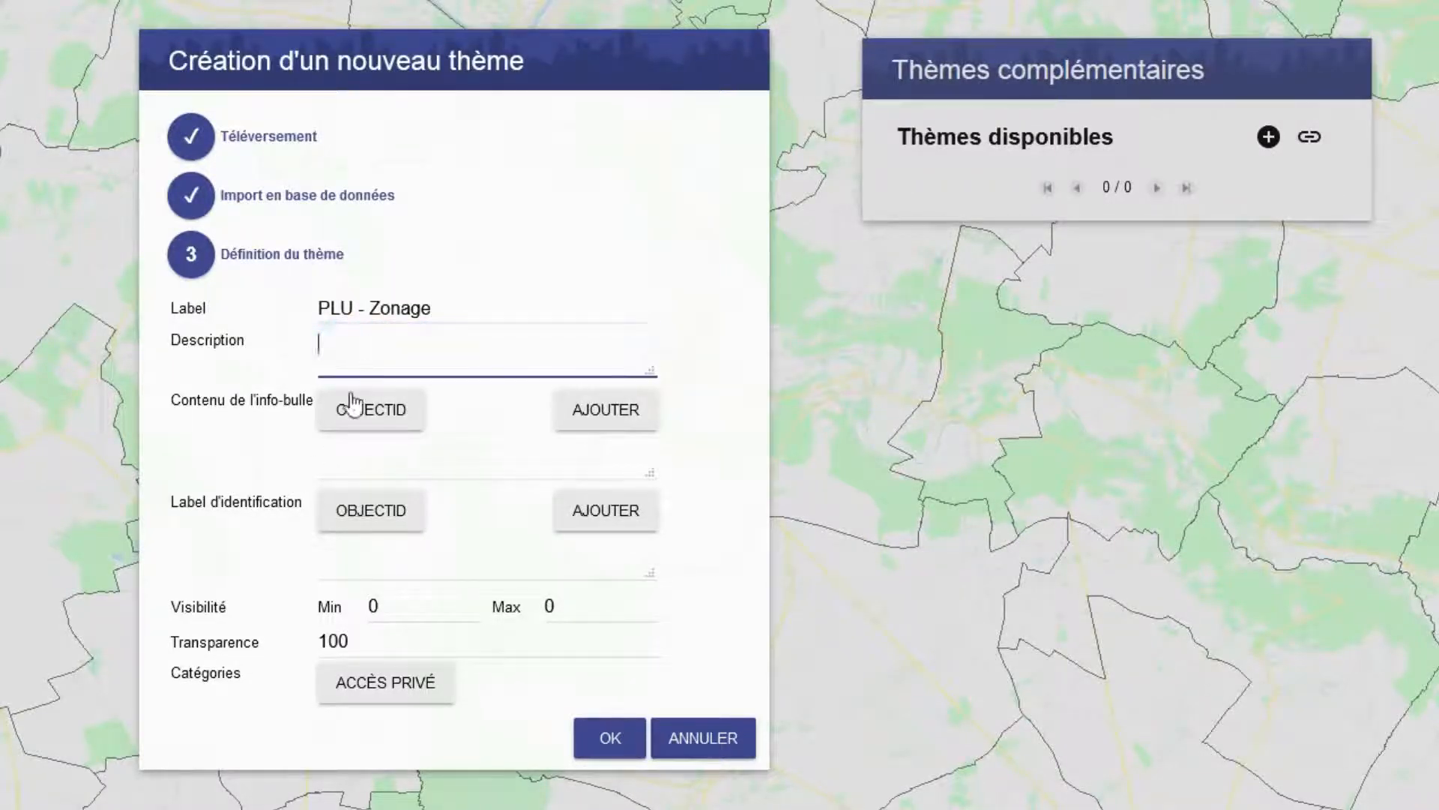
{"action": "type", "text": "PLU - Zonage 2017"}
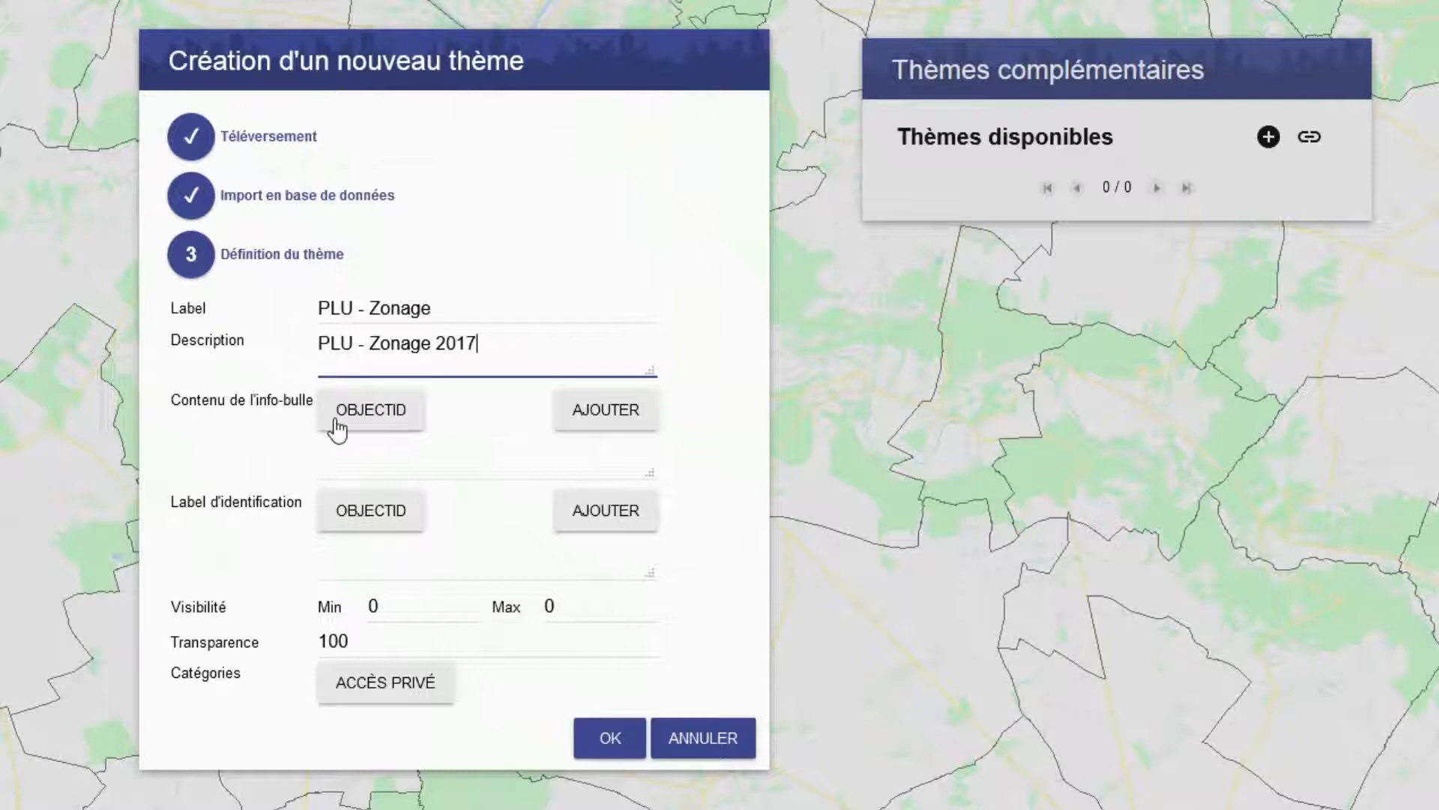
Add the libelle field to both the theme's tooltip content and its identification label.
{"action": "left_click", "coordinate": [359, 417]}
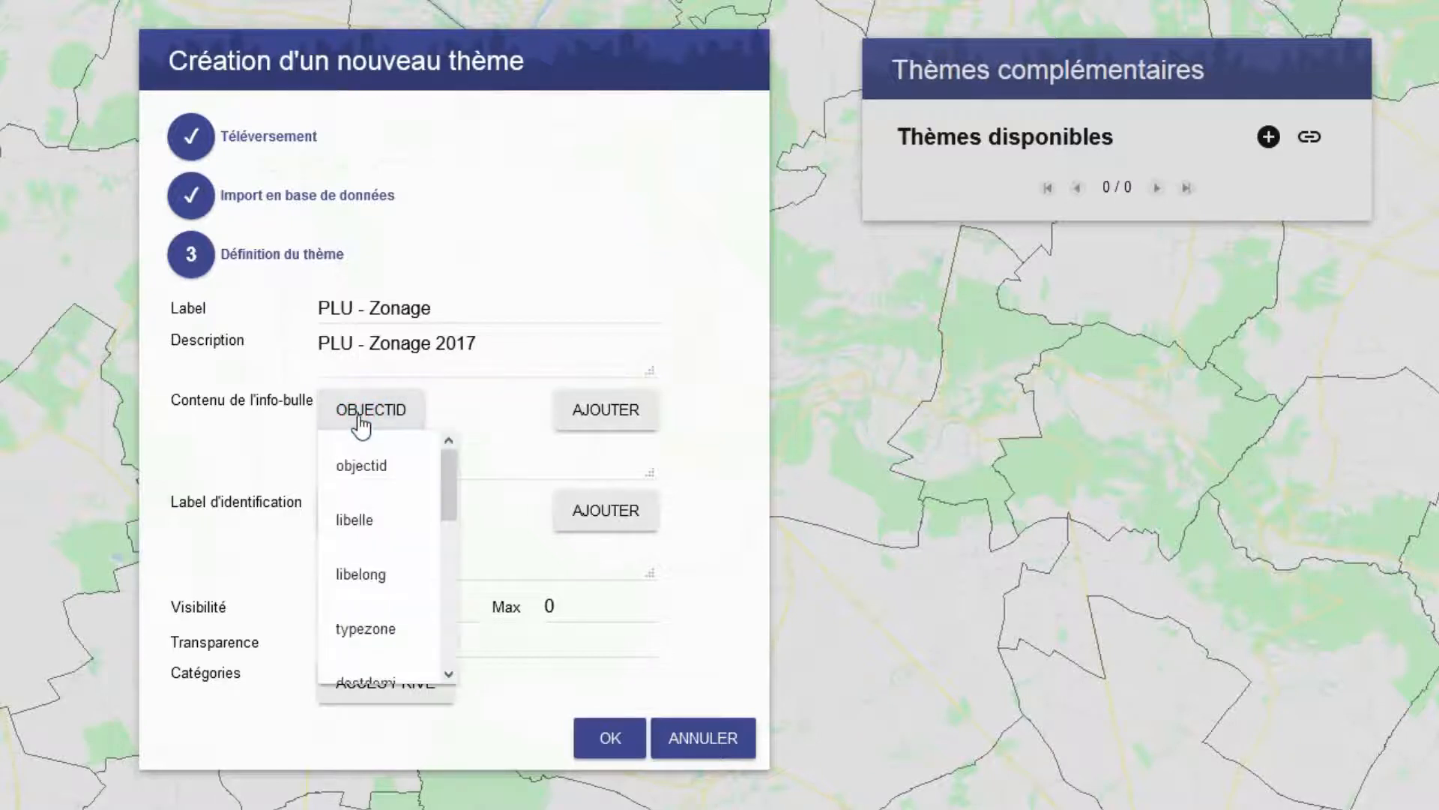
{"action": "left_click", "coordinate": [388, 532]}
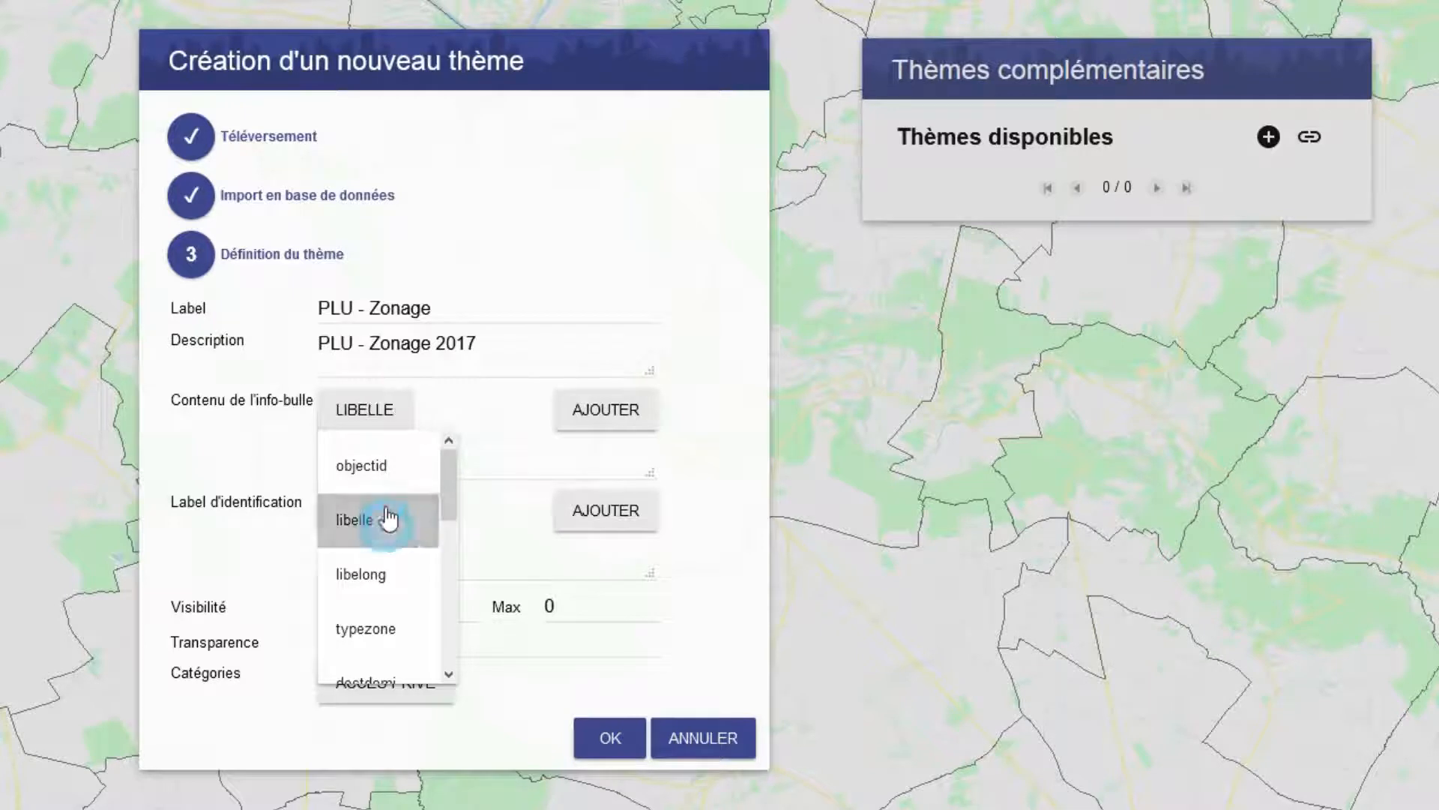
{"action": "left_click", "coordinate": [598, 424]}
{"action": "left_click", "coordinate": [411, 538]}
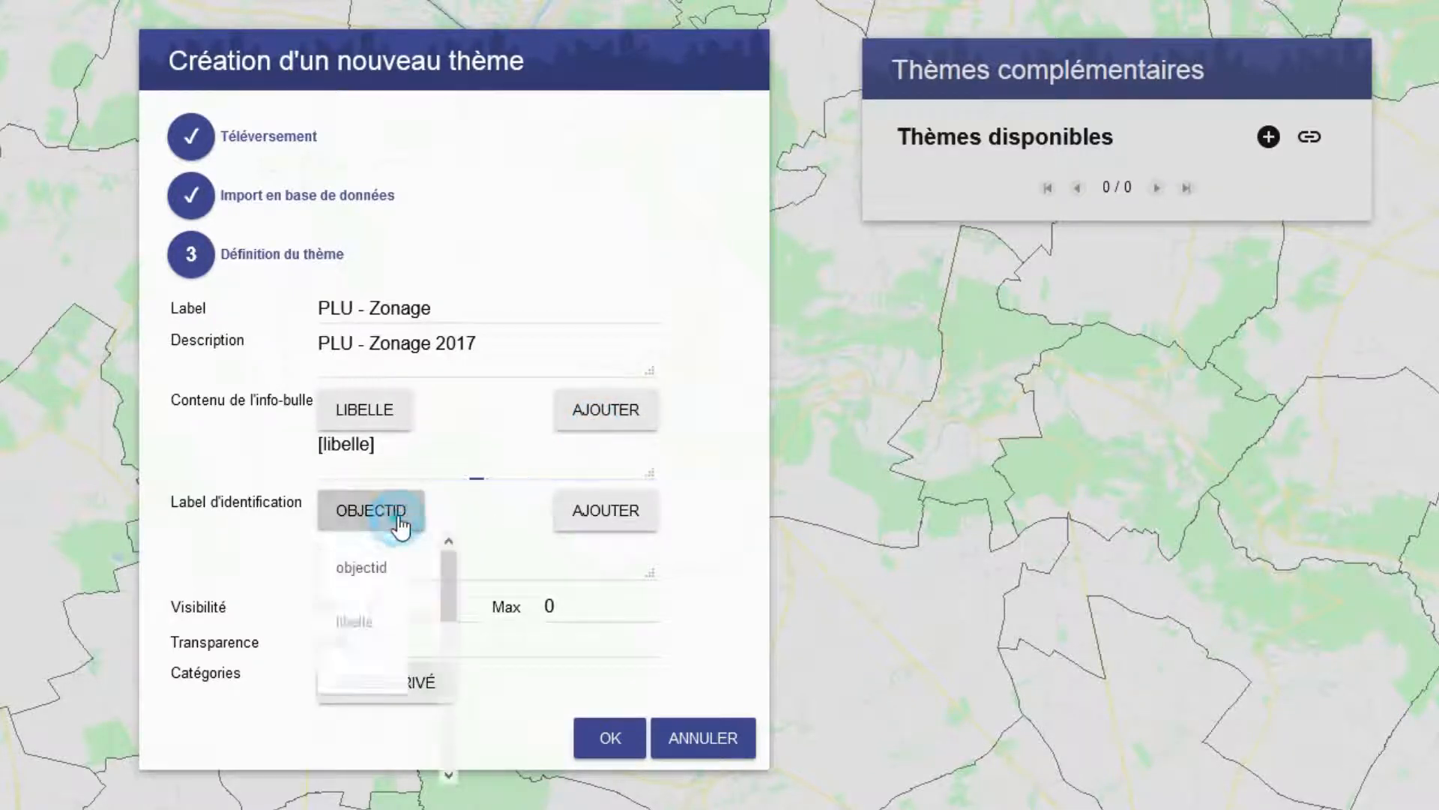
{"action": "left_click", "coordinate": [393, 618]}
{"action": "left_click", "coordinate": [603, 533]}
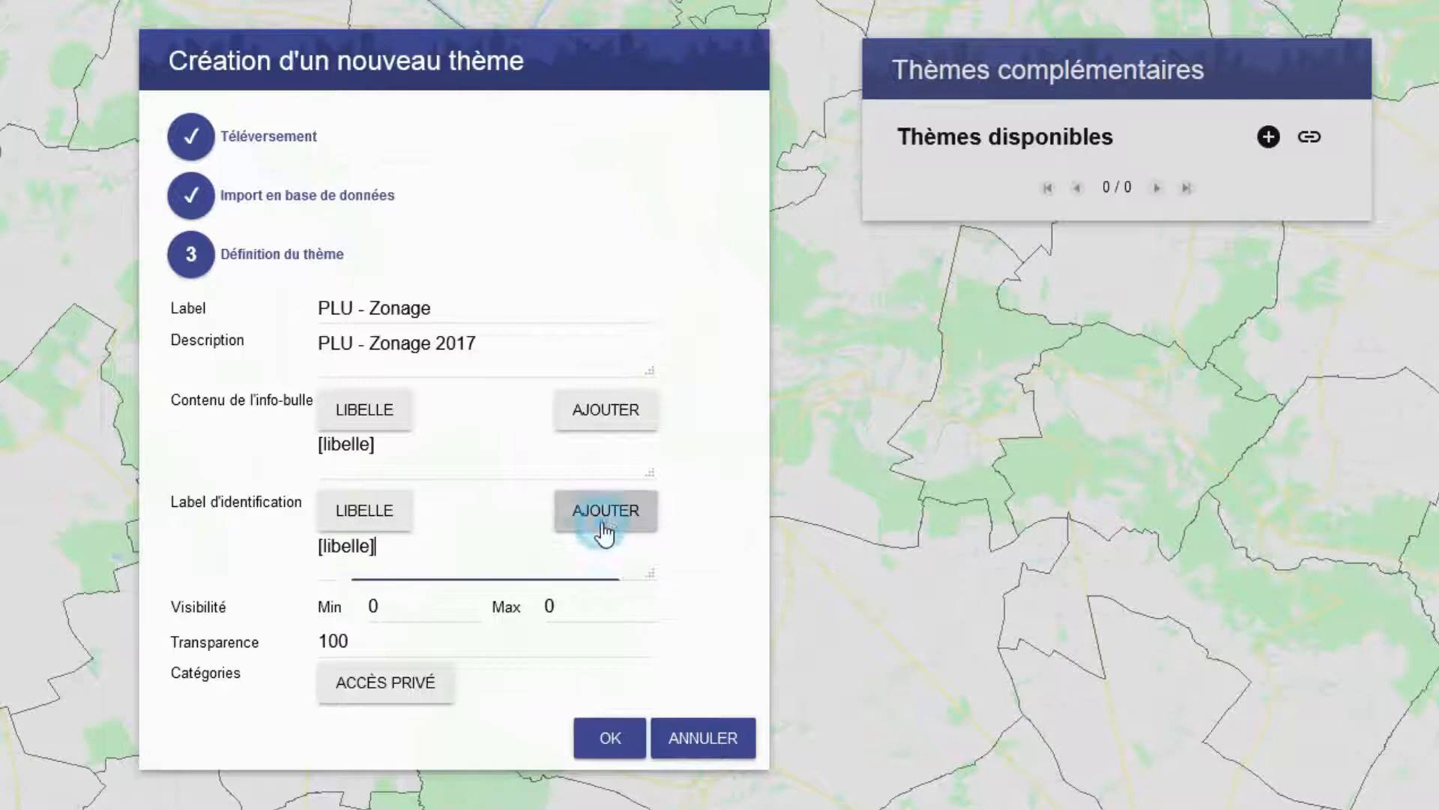
Set the theme's minimum visibility to 50000 with private access as its category, and create it.
{"action": "left_click", "coordinate": [386, 605]}
{"action": "double_click", "coordinate": [384, 605]}
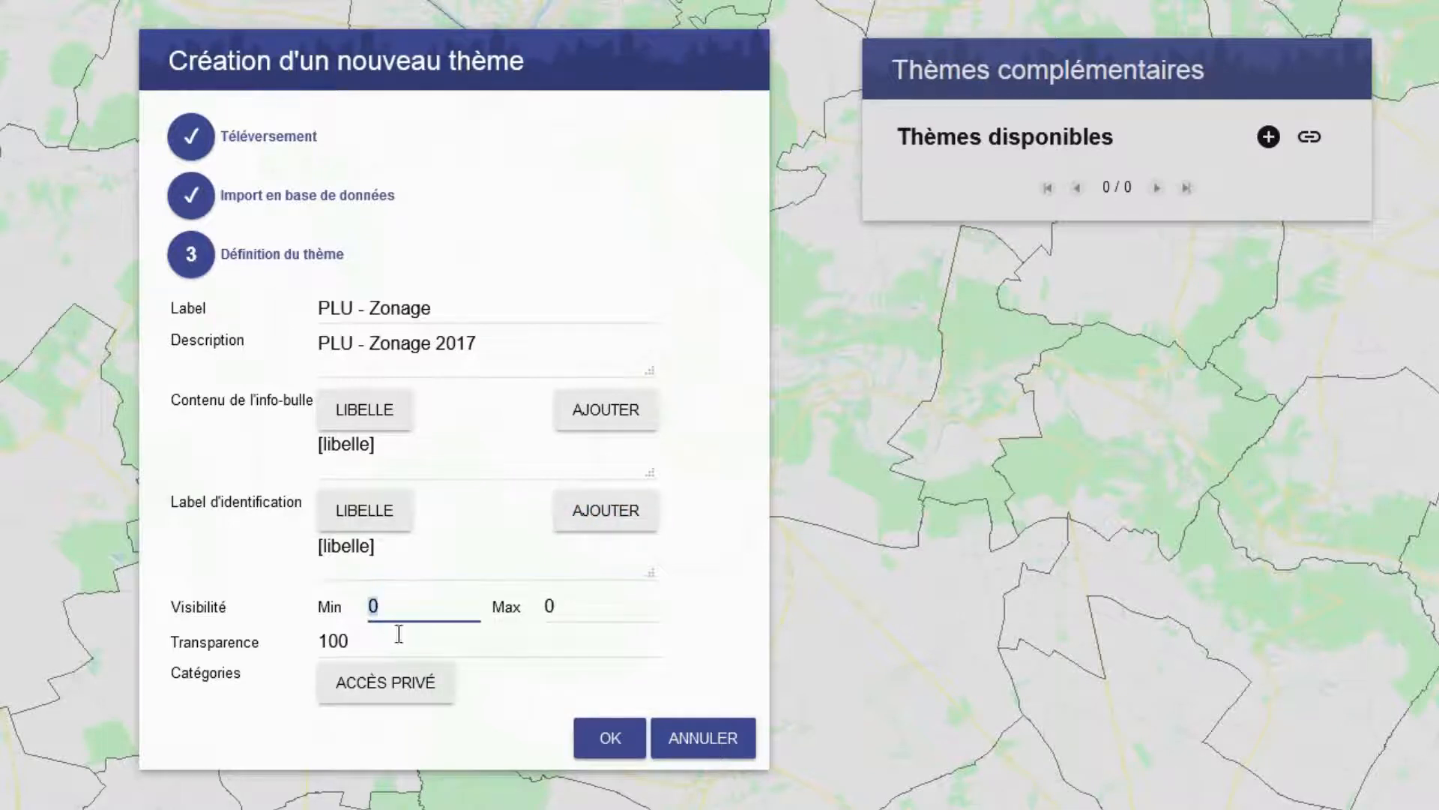
{"action": "type", "text": "50000"}
{"action": "left_click", "coordinate": [411, 703]}
{"action": "left_click", "coordinate": [394, 576]}
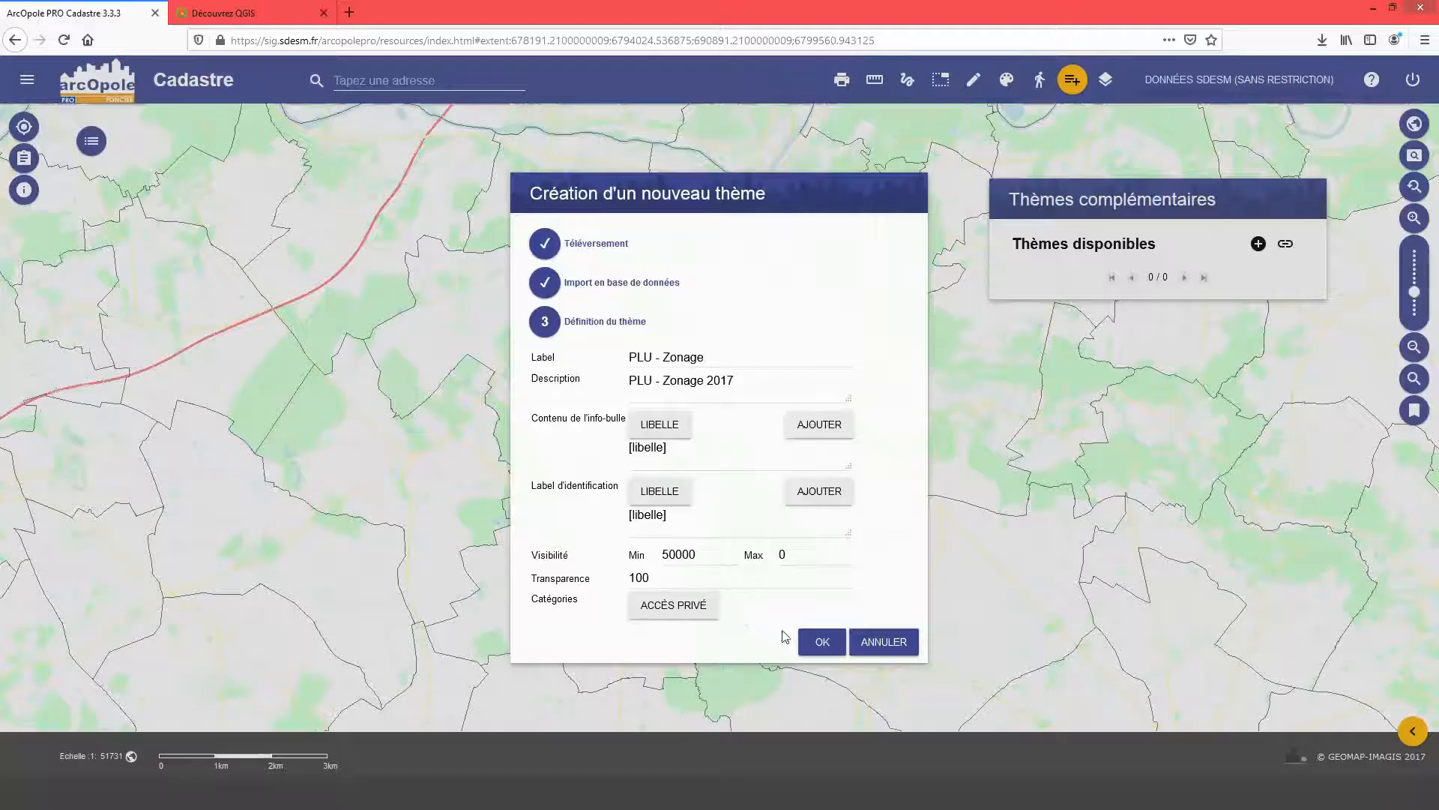
{"action": "left_click", "coordinate": [823, 642]}
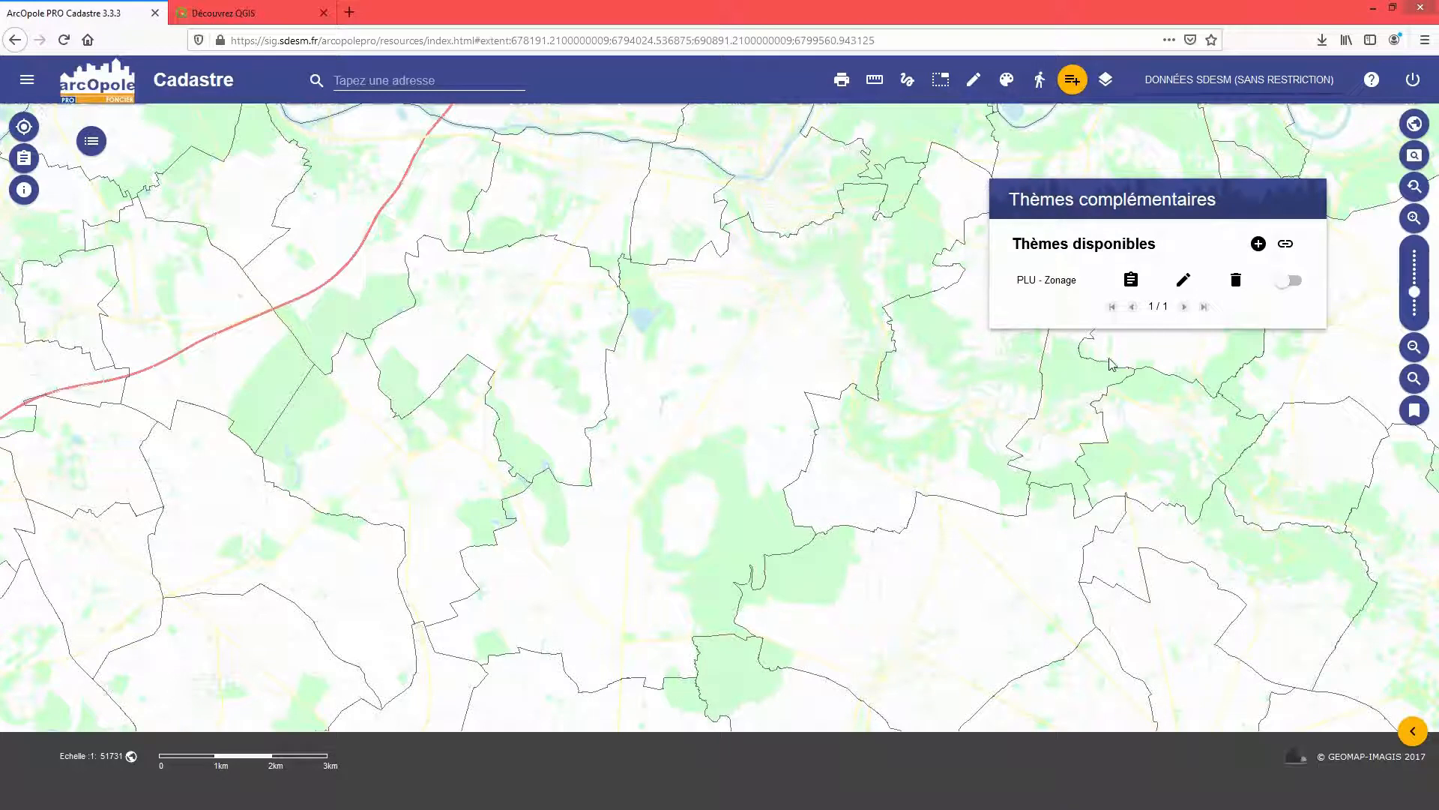
Activate the PLU - Zonage theme, expand the user themes in the layer list, and set the map scale to 1:50000.
{"action": "left_click", "coordinate": [1293, 281]}
{"action": "left_click", "coordinate": [91, 141]}
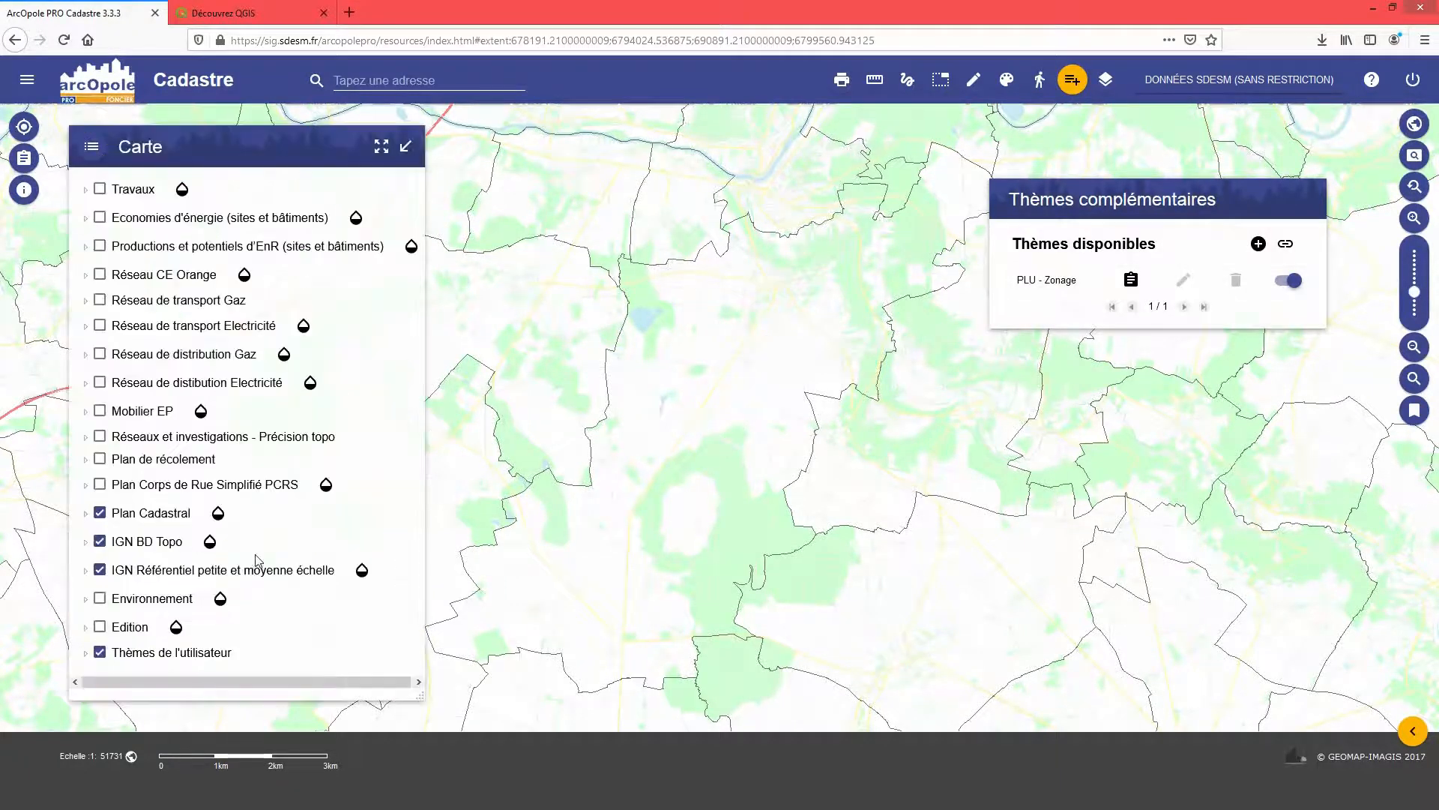
{"action": "left_click", "coordinate": [84, 653]}
{"action": "left_click", "coordinate": [121, 753]}
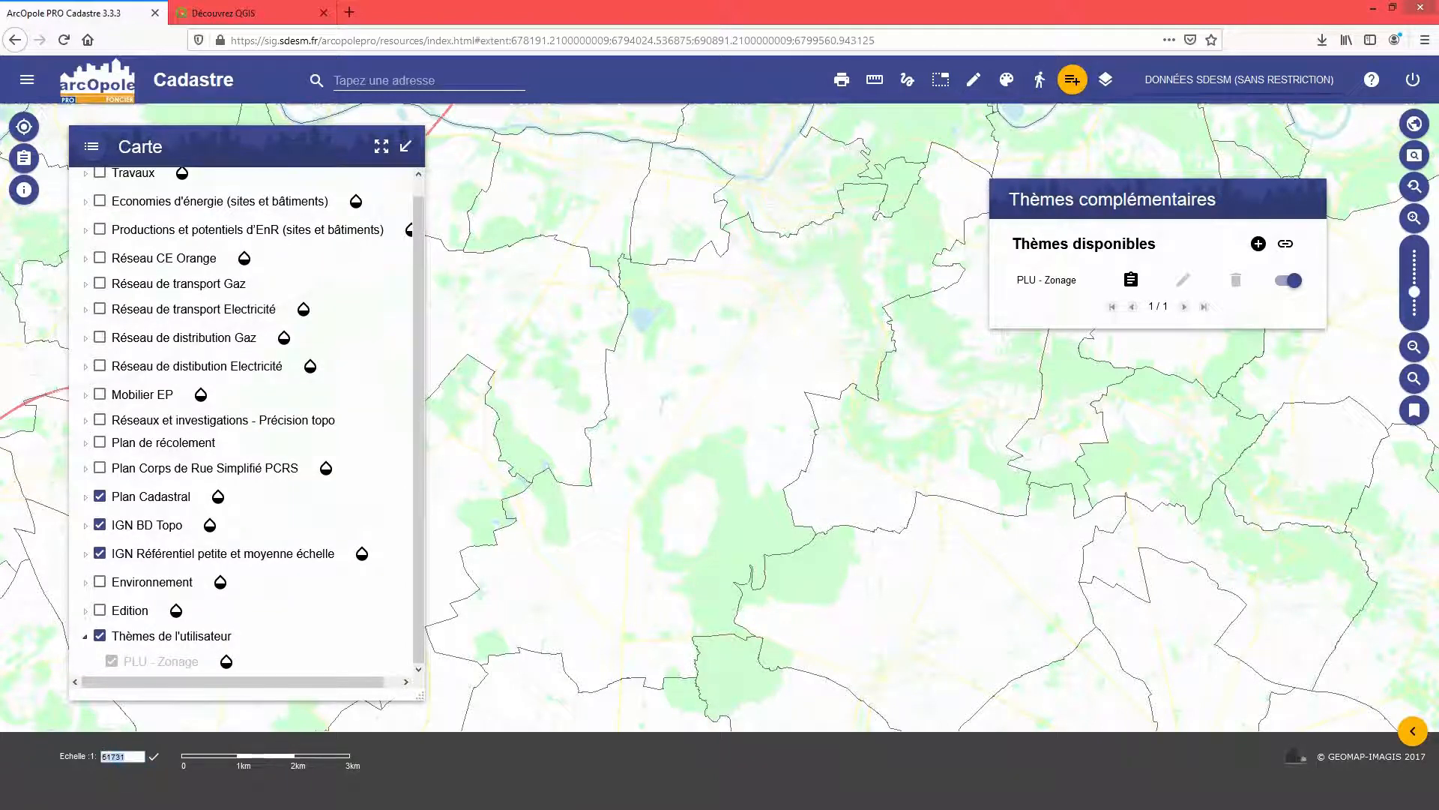
{"action": "type", "text": "50000"}
{"action": "key", "text": "Return"}
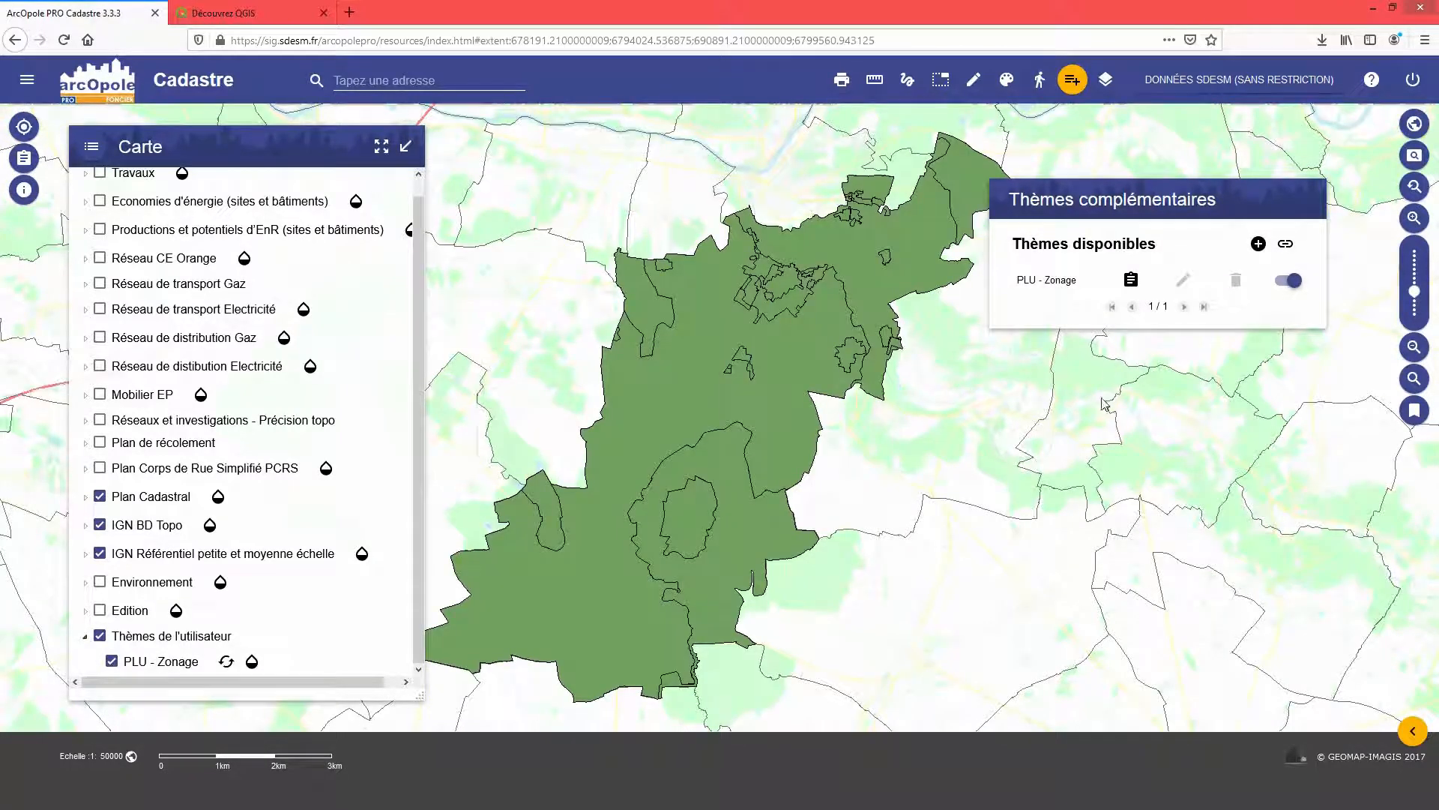
Consult the information sheet of the PLU - Zonage theme and close it.
{"action": "left_click", "coordinate": [1131, 279]}
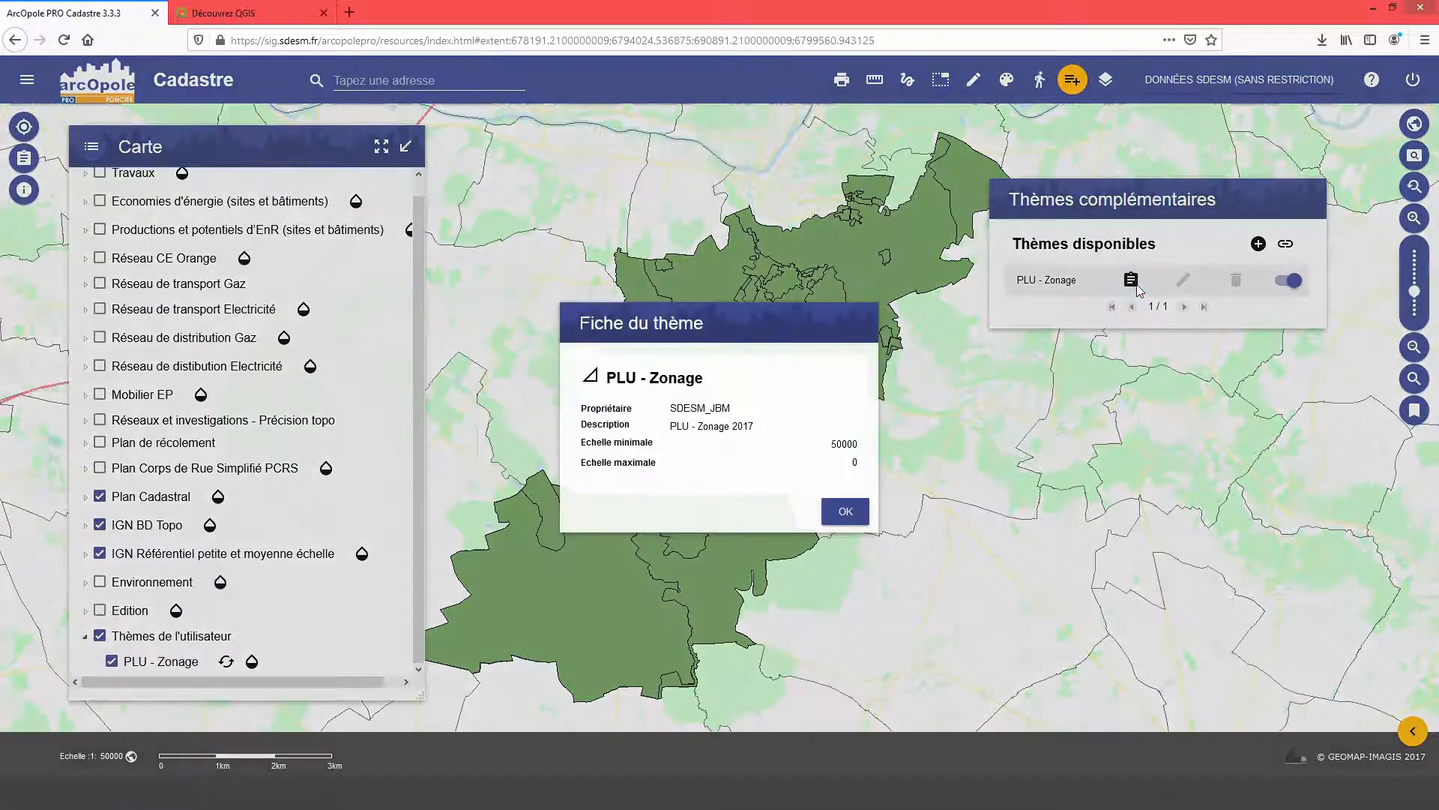
{"action": "left_click", "coordinate": [861, 519]}
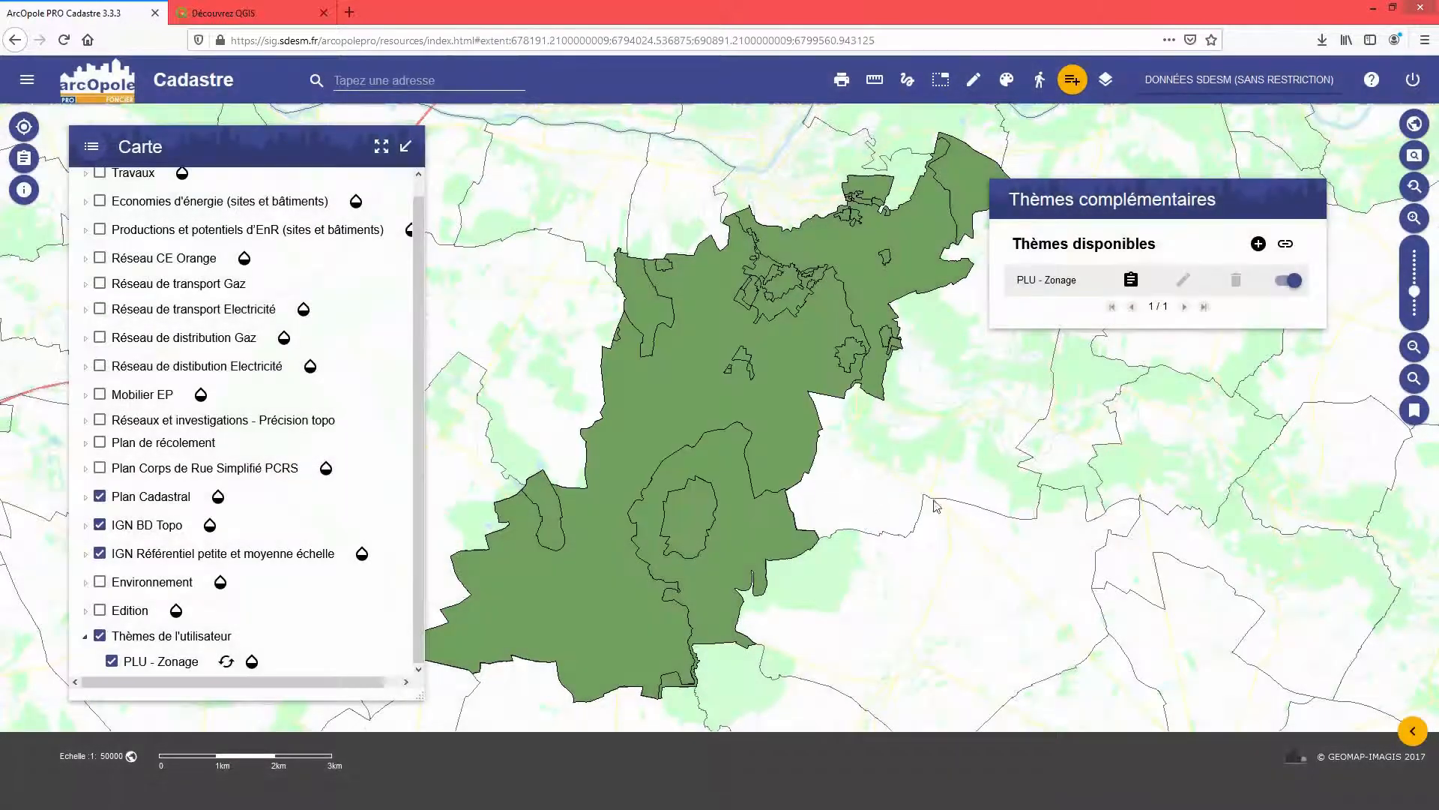
Deactivate the PLU - Zonage theme and change its description to "PLU - Zonage 2017 - à réviser en 2022".
{"action": "left_click", "coordinate": [1283, 281]}
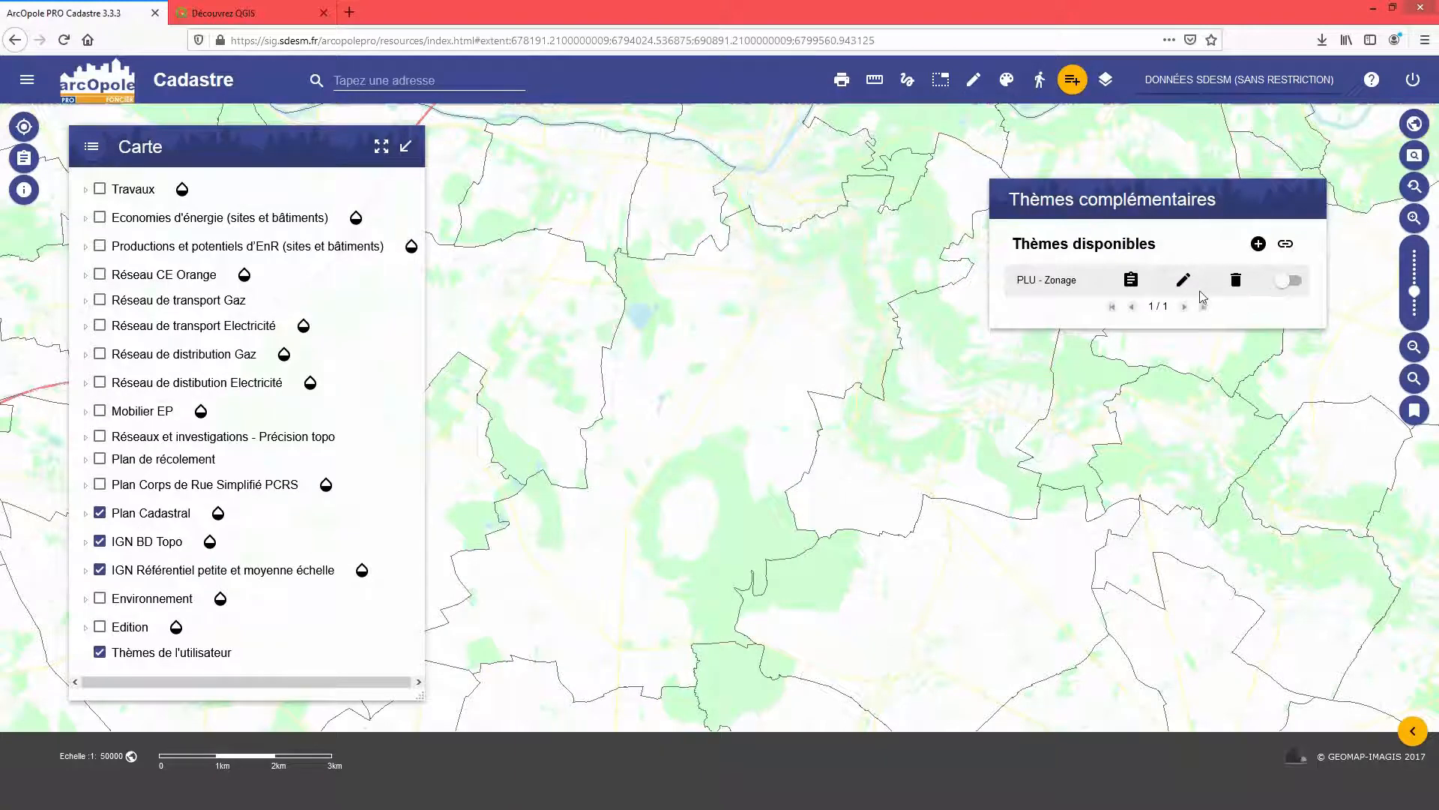
{"action": "left_click", "coordinate": [1183, 283]}
{"action": "left_click", "coordinate": [767, 441]}
{"action": "type", "text": "- à révis"}
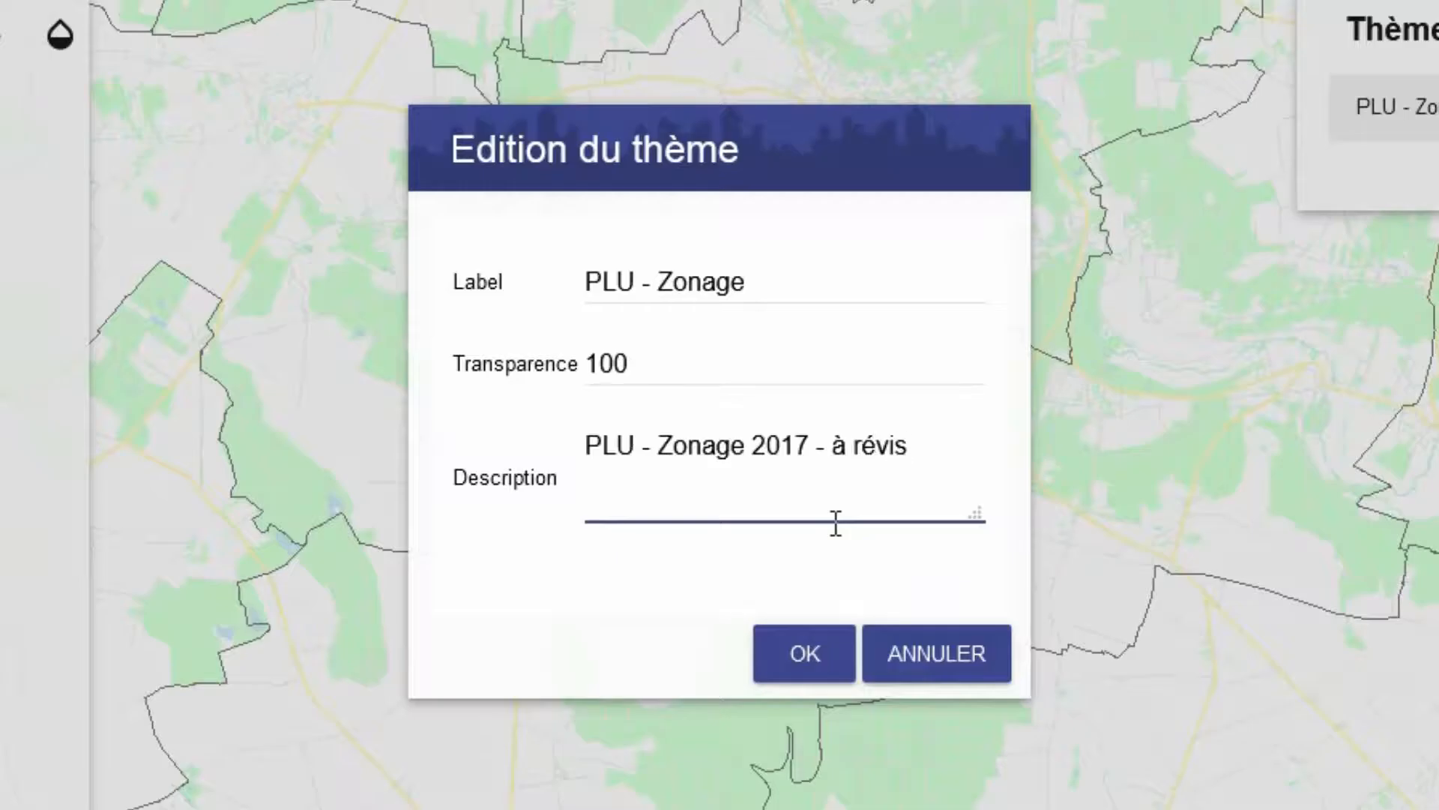
{"action": "type", "text": "er en 2022"}
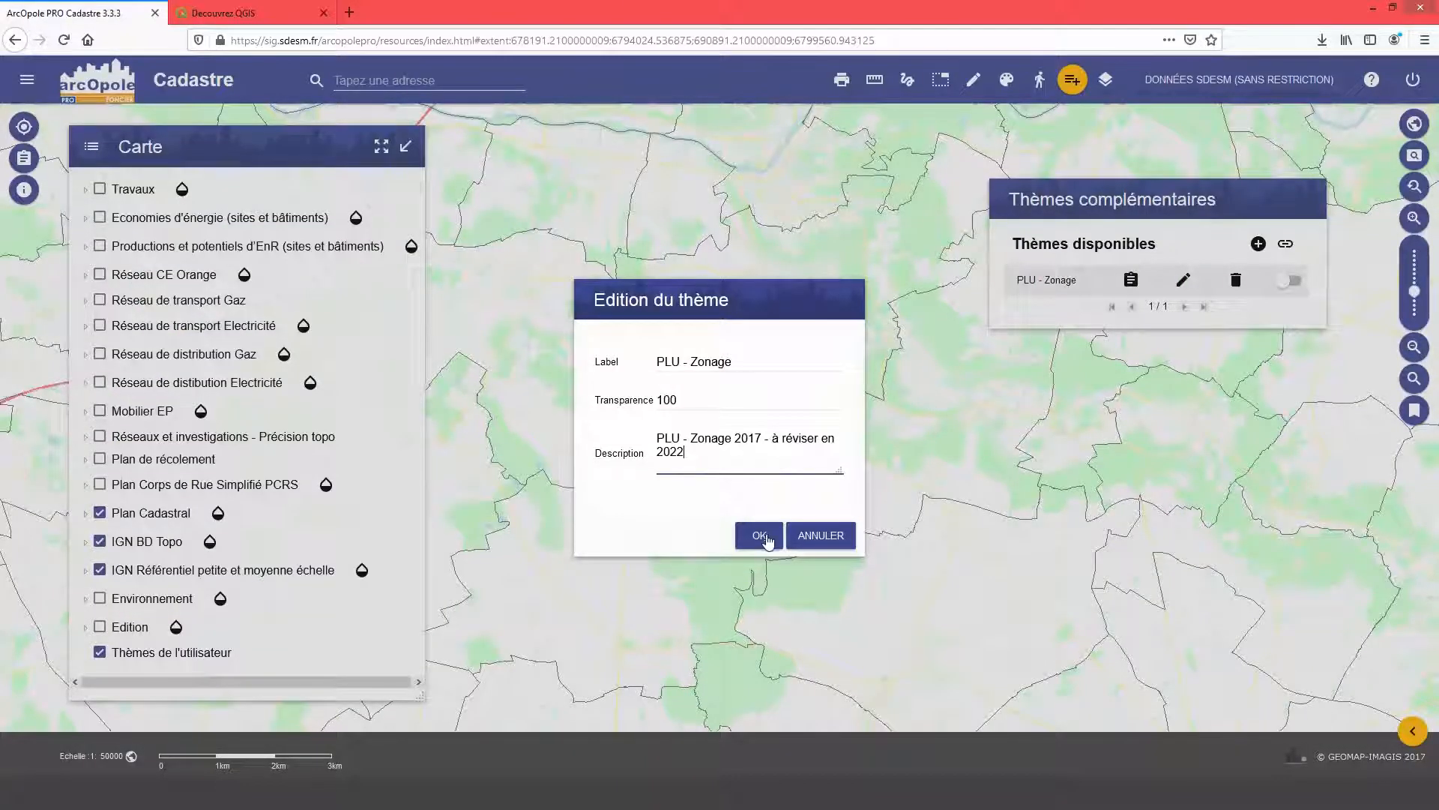
{"action": "left_click", "coordinate": [759, 535]}
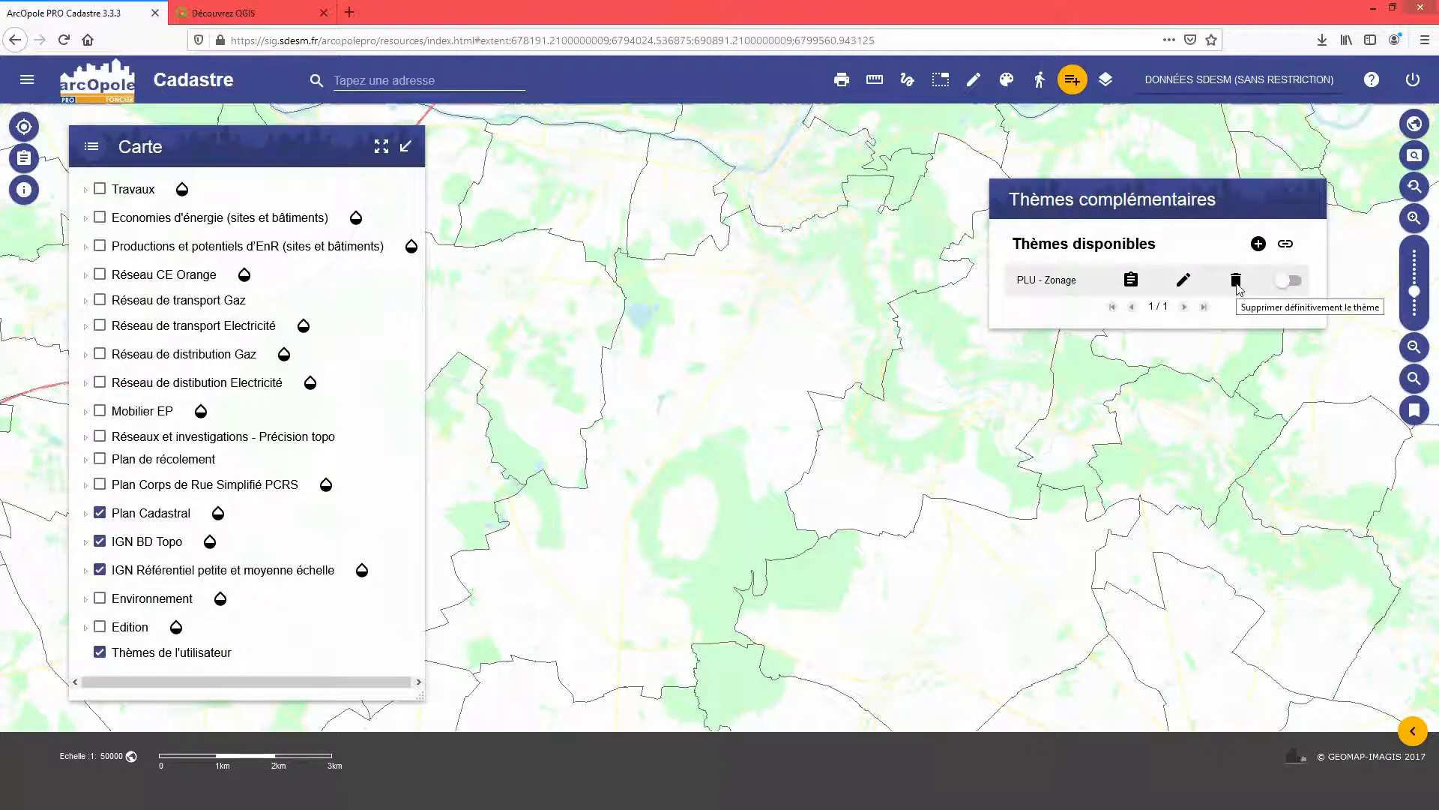
Request deletion of the PLU - Zonage theme, cancel the request, and activate the theme on the map again.
{"action": "left_click", "coordinate": [1236, 283]}
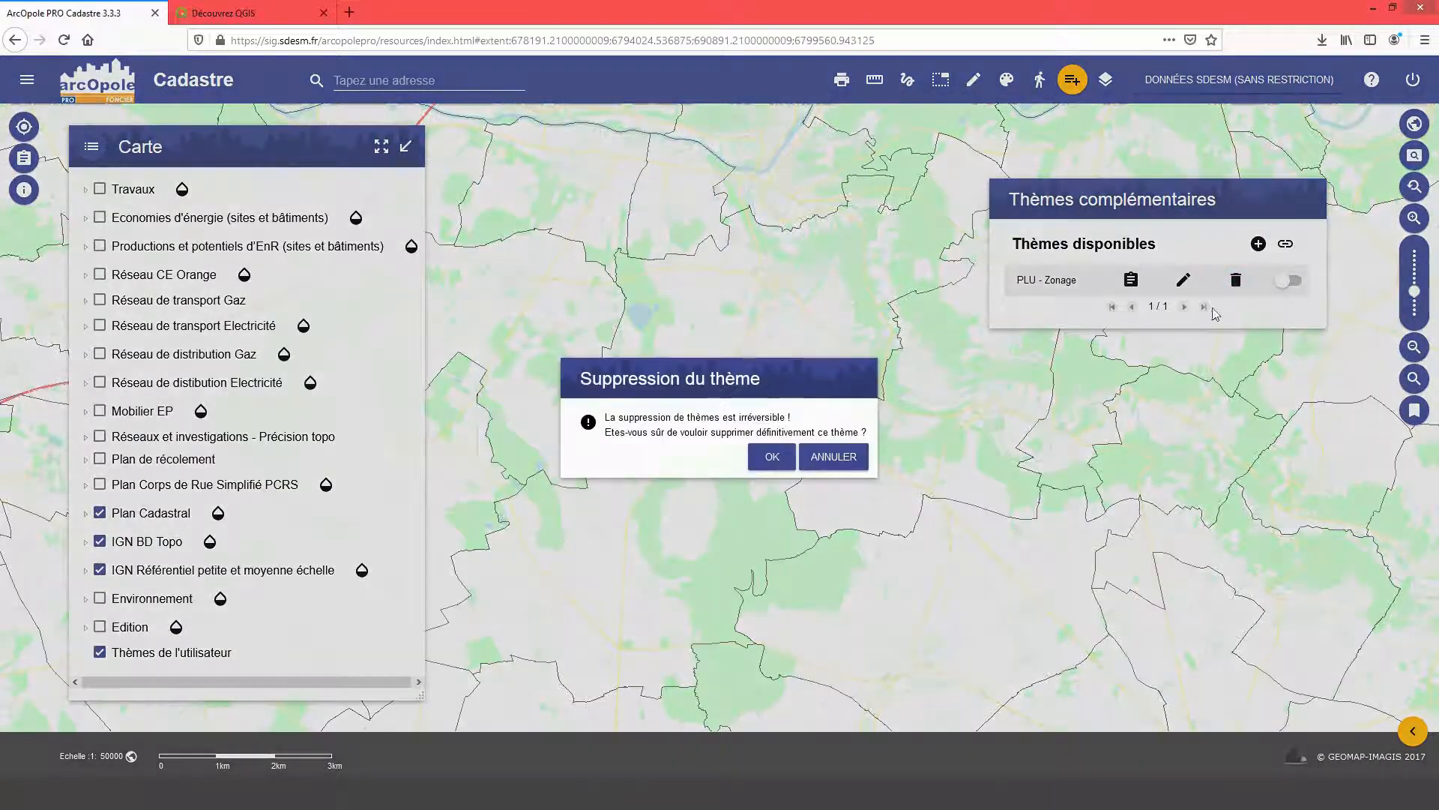
{"action": "left_click", "coordinate": [827, 457]}
{"action": "left_click", "coordinate": [1296, 285]}
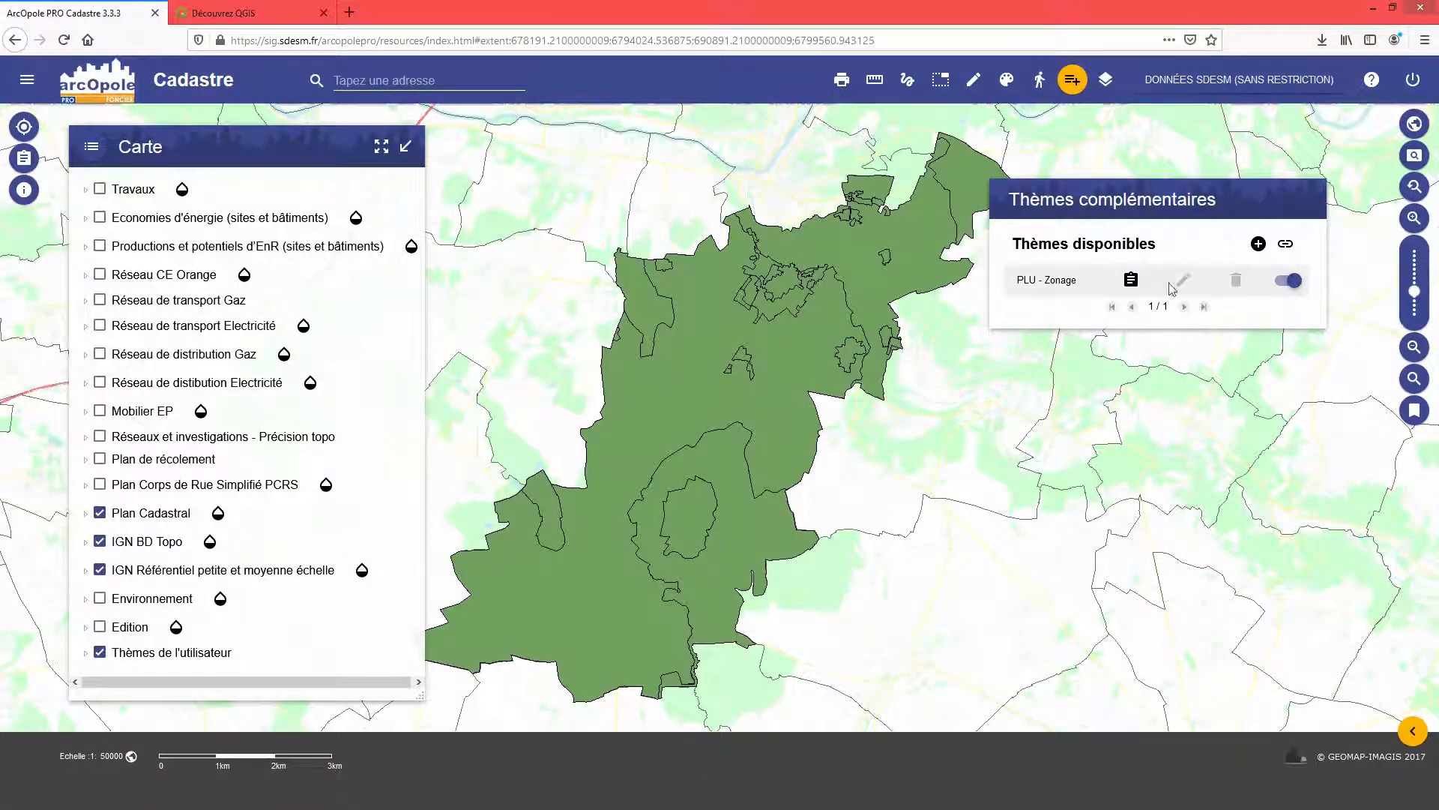
Create a unique-values rendering for the PLU - Zonage theme based on the typezone field and calculate its classes.
{"action": "left_click", "coordinate": [1006, 80]}
{"action": "left_click", "coordinate": [1057, 285]}
{"action": "scroll", "coordinate": [1239, 438], "scroll_direction": "down", "scroll_amount": 2}
{"action": "left_click", "coordinate": [1094, 392]}
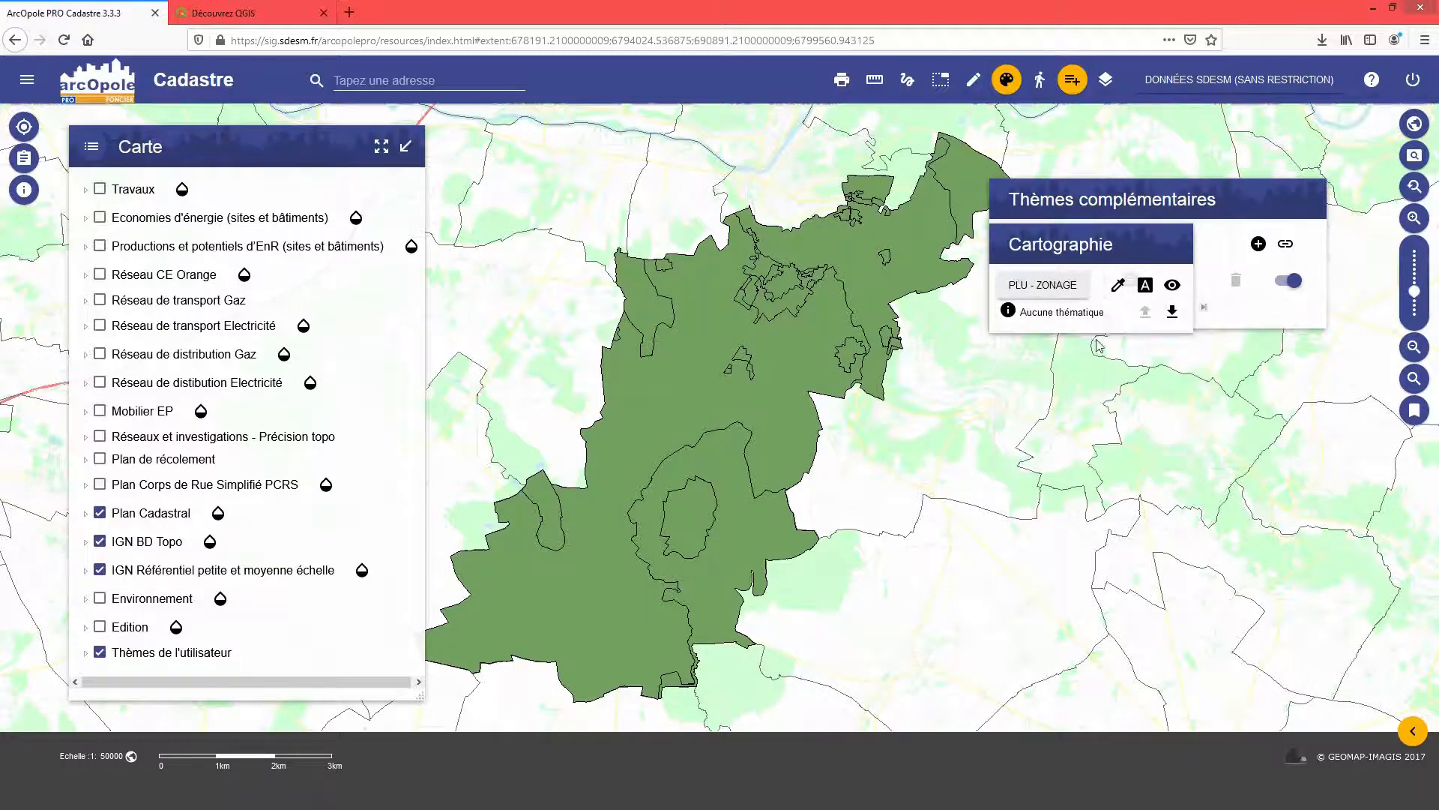
{"action": "left_click", "coordinate": [1117, 288]}
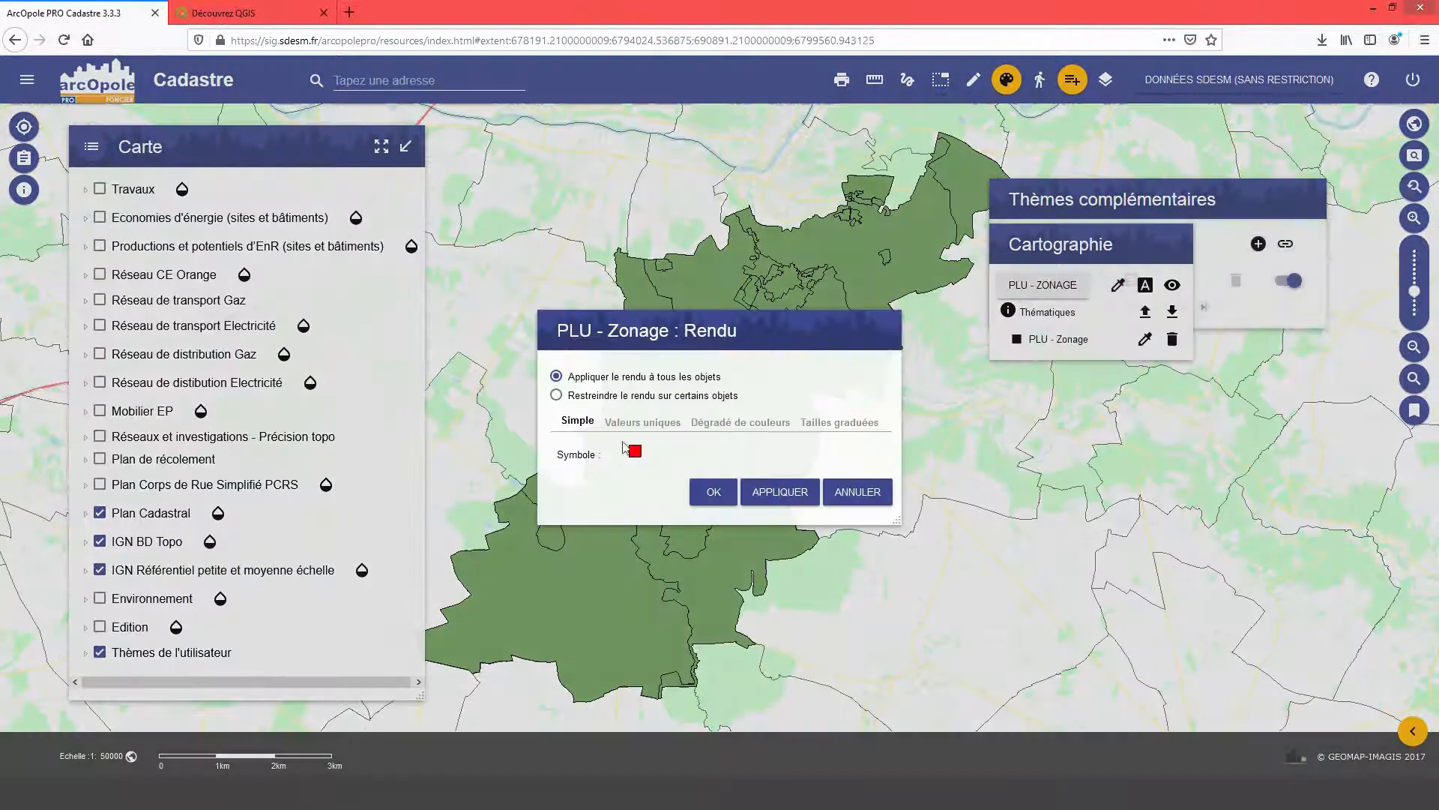
{"action": "left_click", "coordinate": [655, 424]}
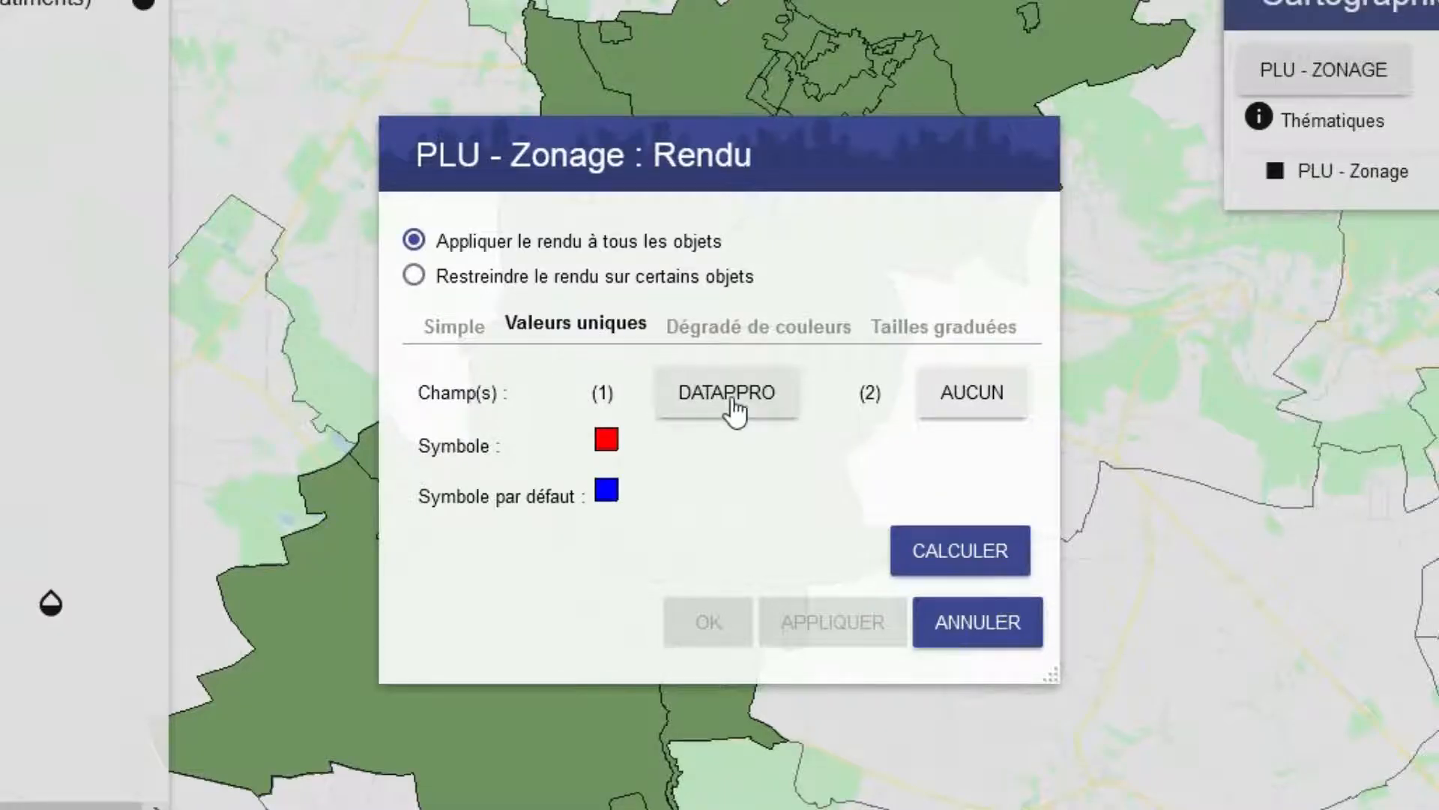
{"action": "left_click", "coordinate": [728, 465]}
{"action": "left_click", "coordinate": [820, 600]}
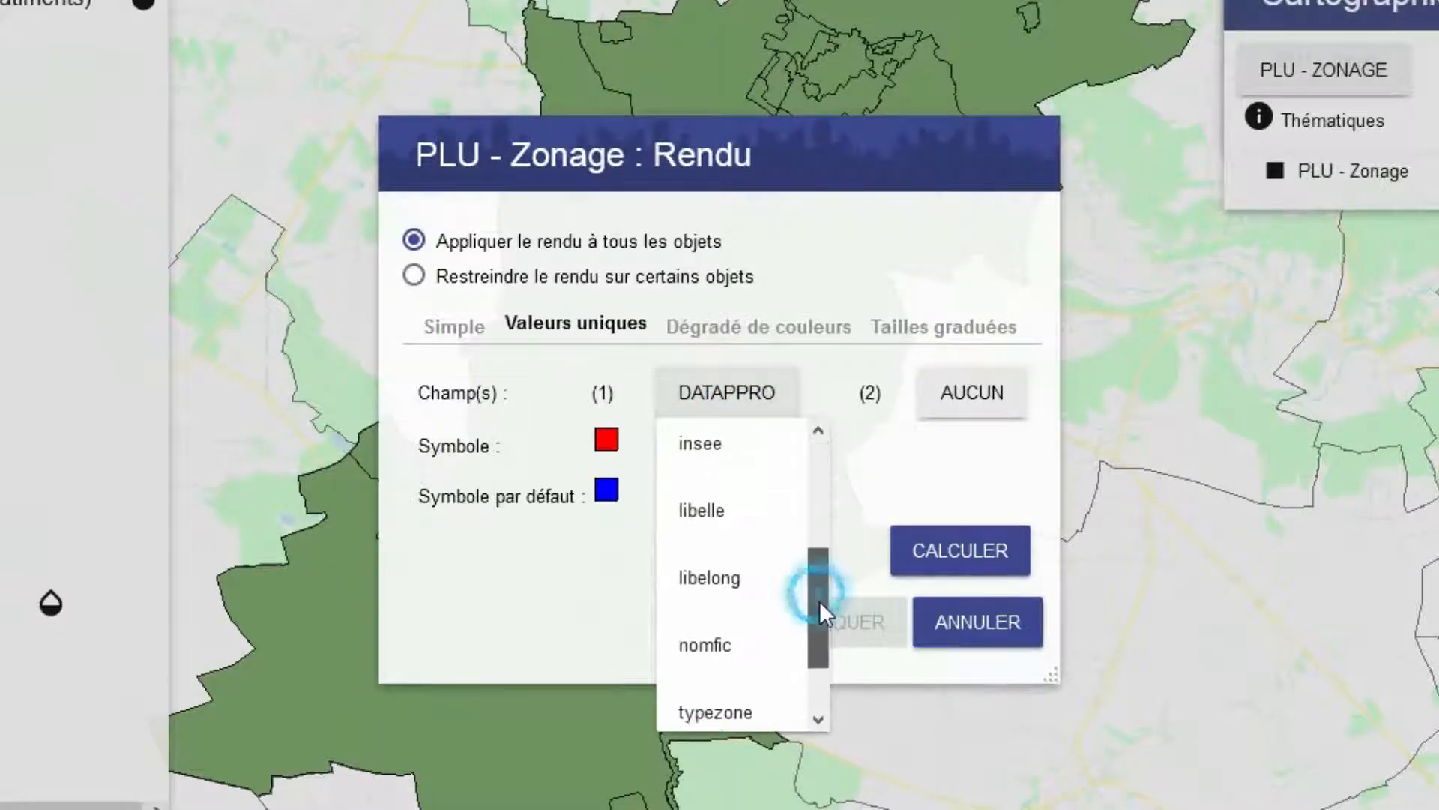
{"action": "left_click", "coordinate": [758, 672]}
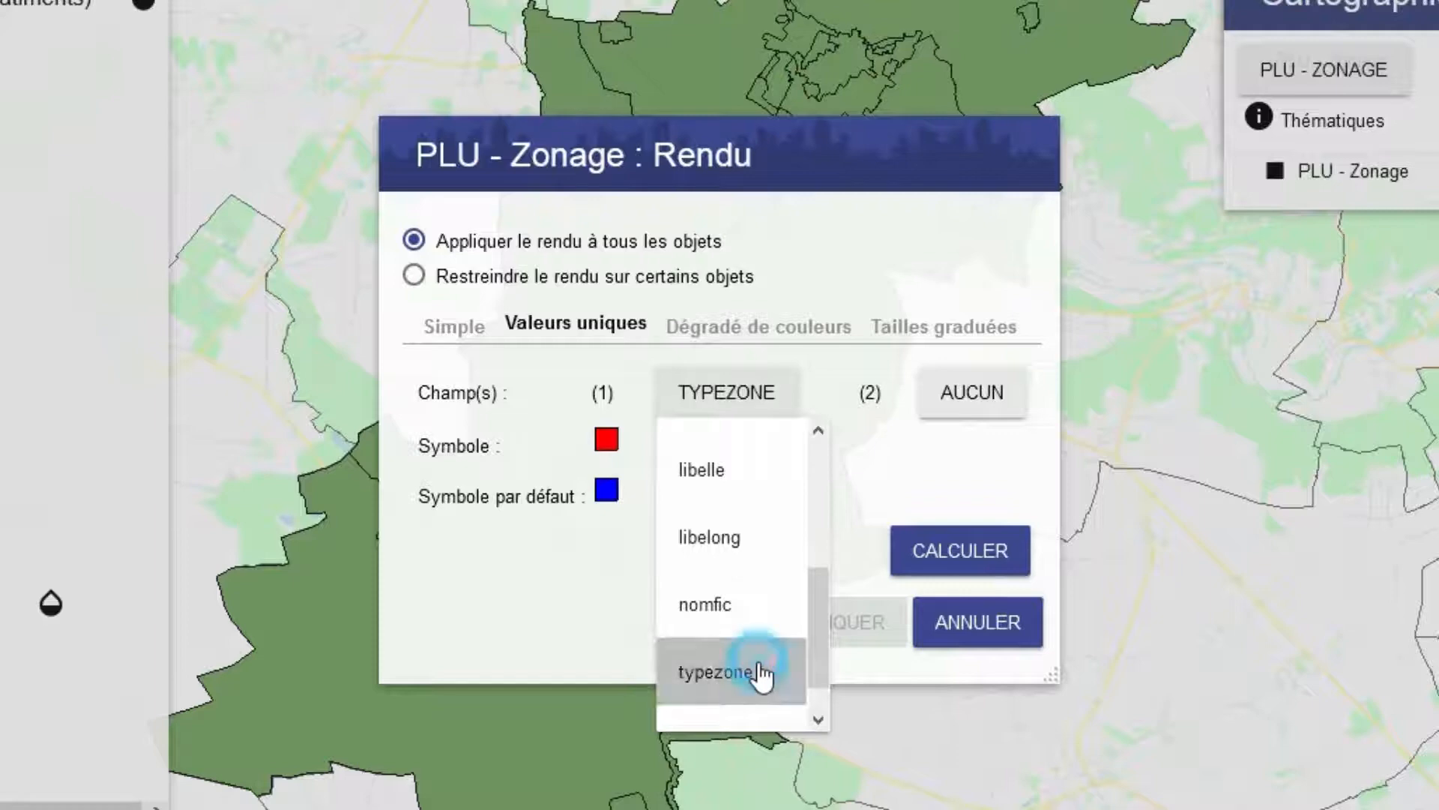
{"action": "left_click", "coordinate": [953, 564]}
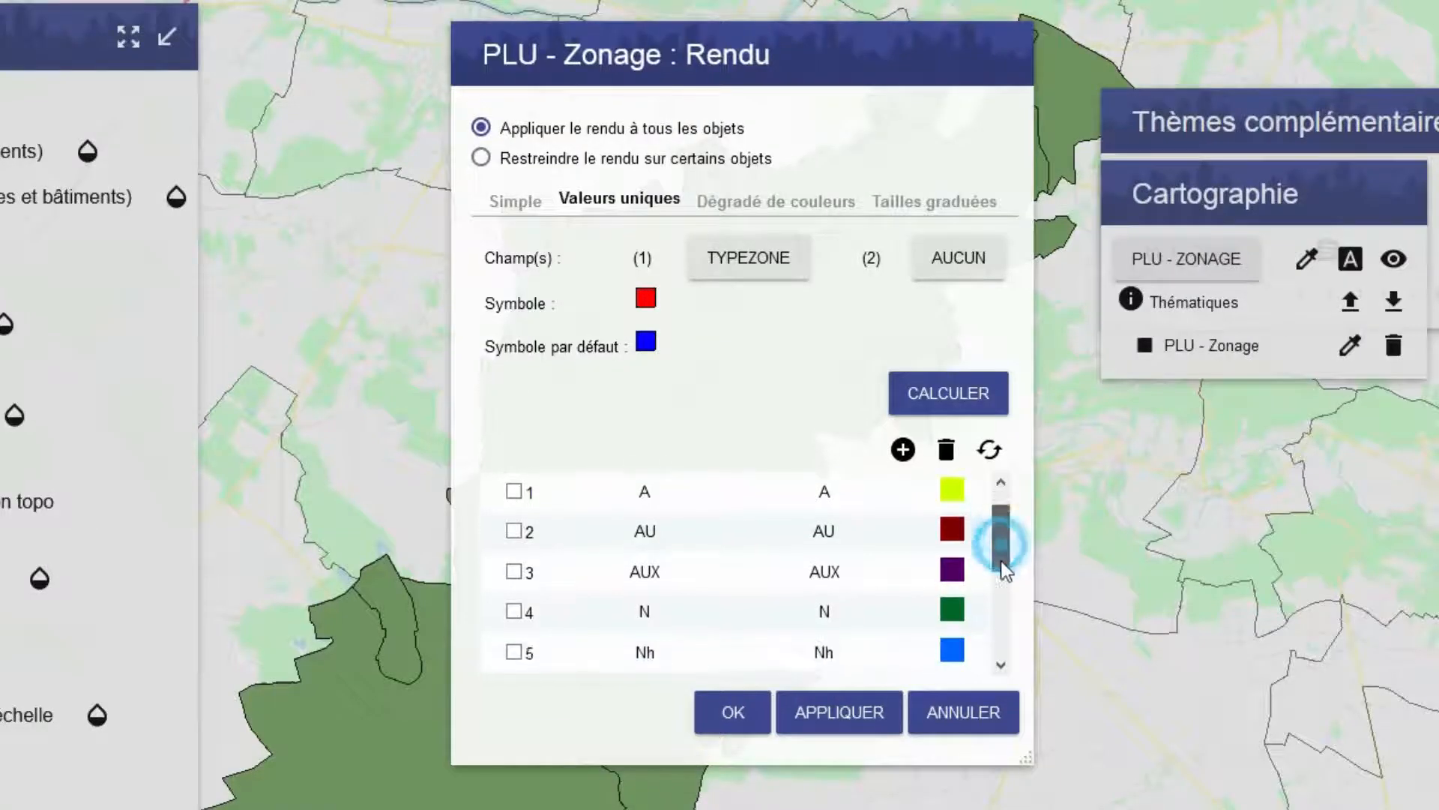
Change the colour of the N class to pale green and apply the unique-values rendering to the map.
{"action": "left_click_drag", "start_coordinate": [881, 626], "coordinate": [880, 662]}
{"action": "left_click_drag", "start_coordinate": [1001, 586], "coordinate": [1001, 604]}
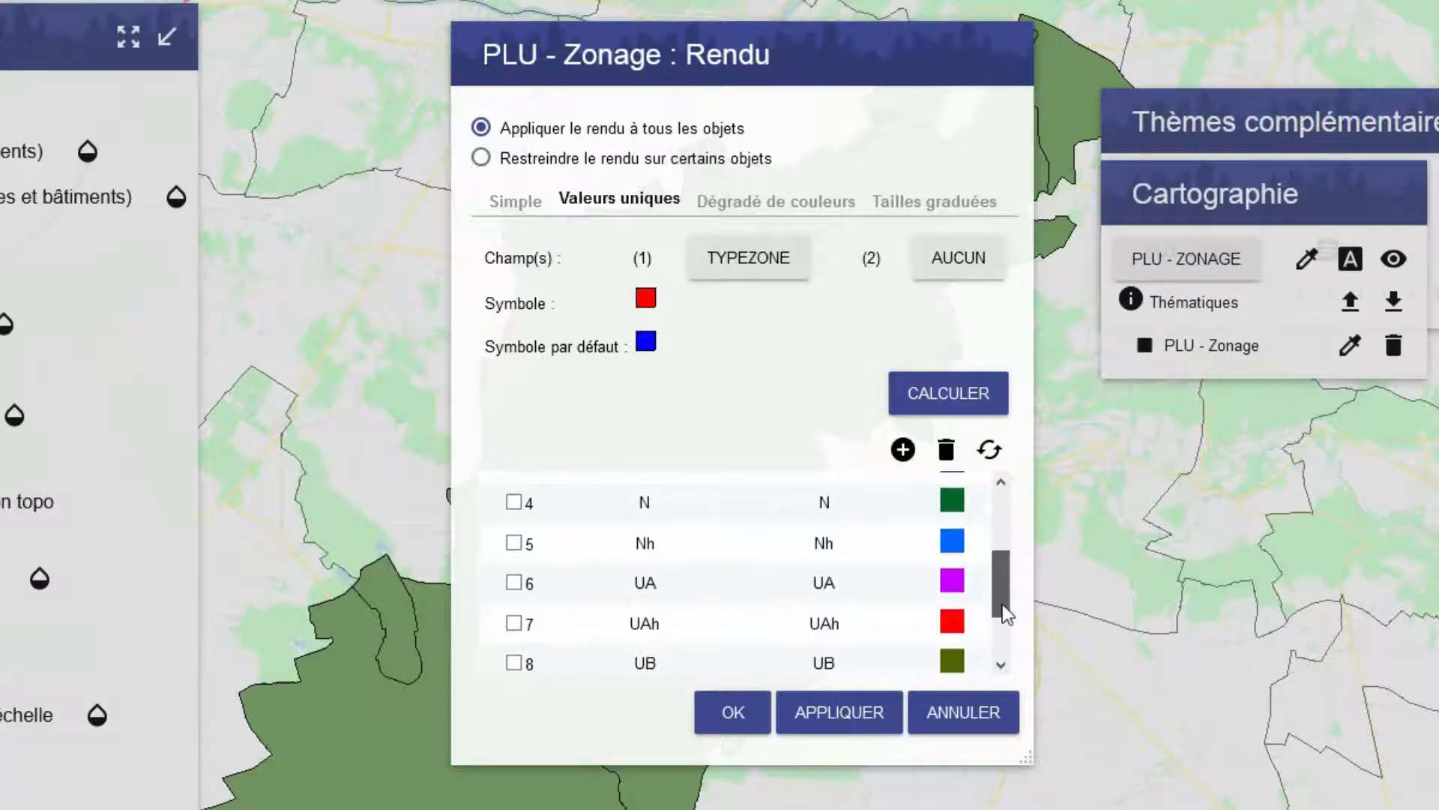
{"action": "left_click", "coordinate": [953, 500]}
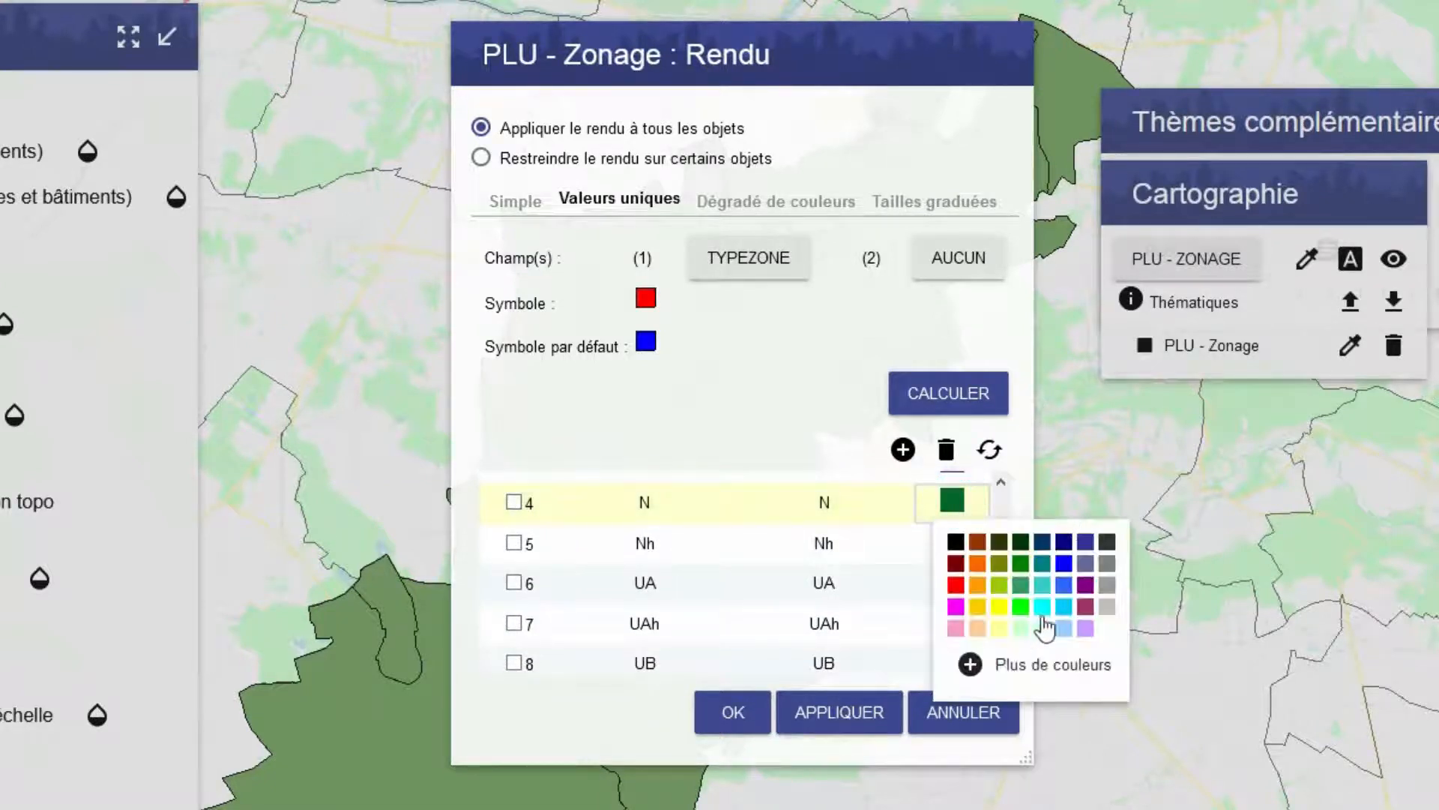
{"action": "left_click", "coordinate": [1022, 627]}
{"action": "left_click_drag", "start_coordinate": [1000, 588], "coordinate": [988, 519]}
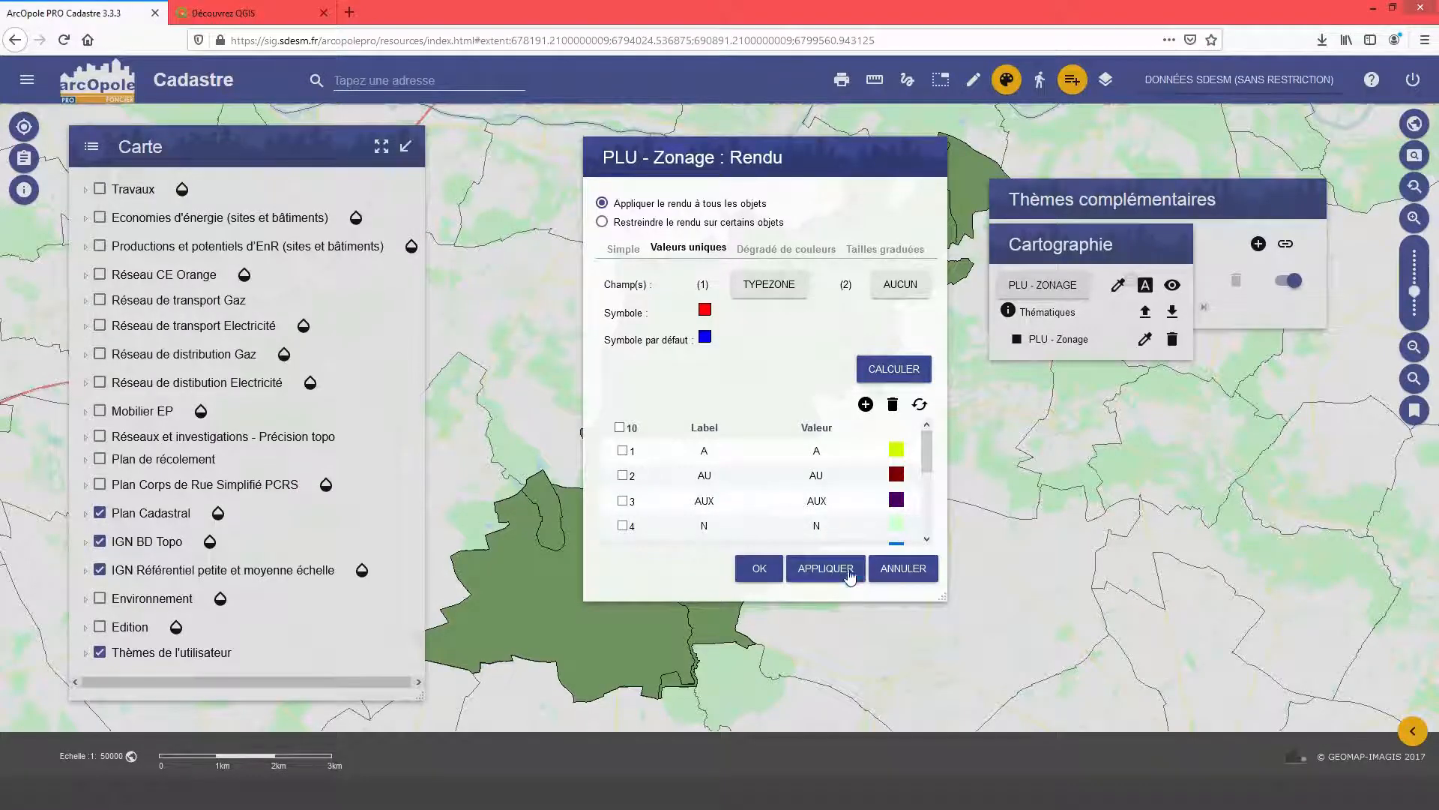
{"action": "left_click", "coordinate": [874, 718]}
{"action": "left_click_drag", "start_coordinate": [871, 161], "coordinate": [1289, 213]}
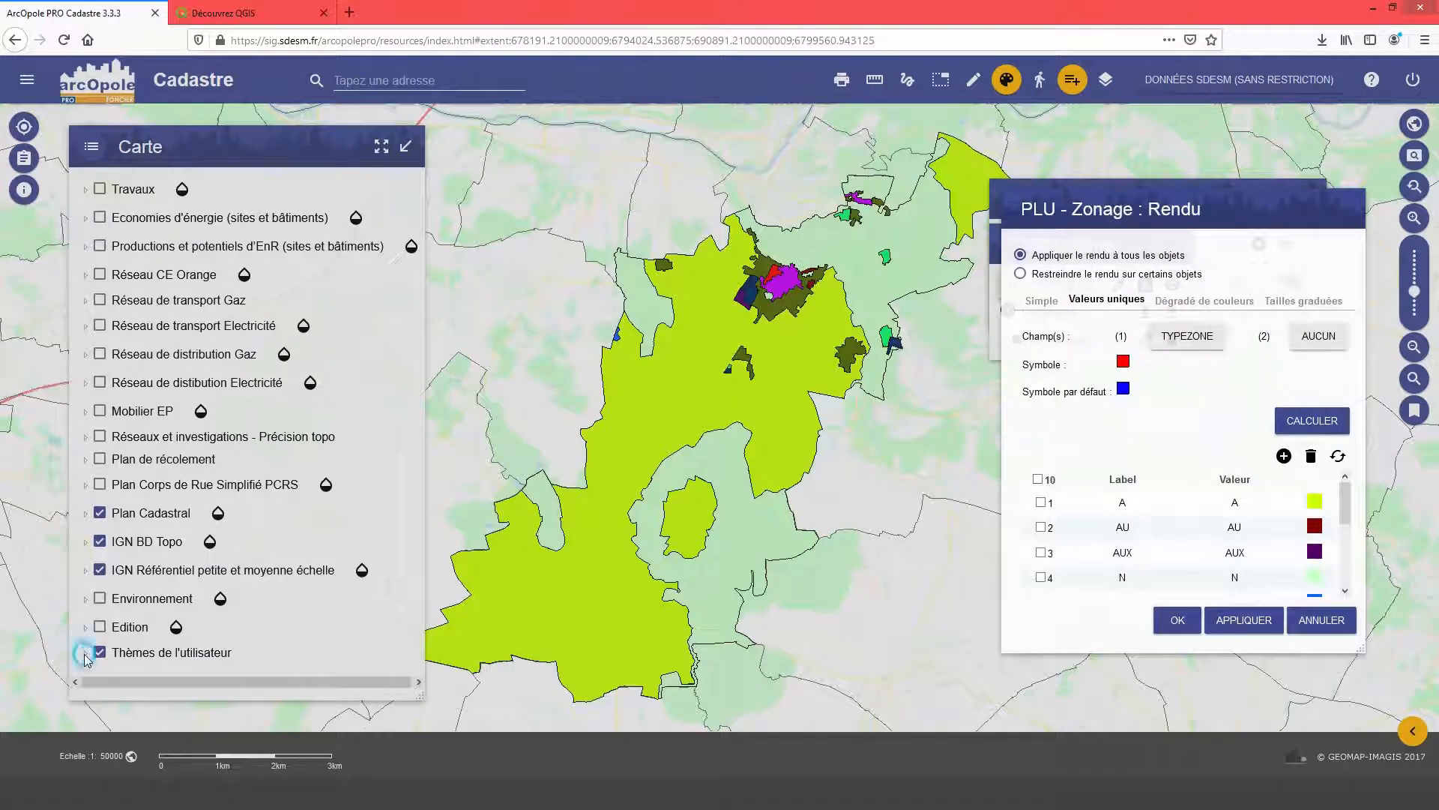
{"action": "left_click", "coordinate": [1177, 620]}
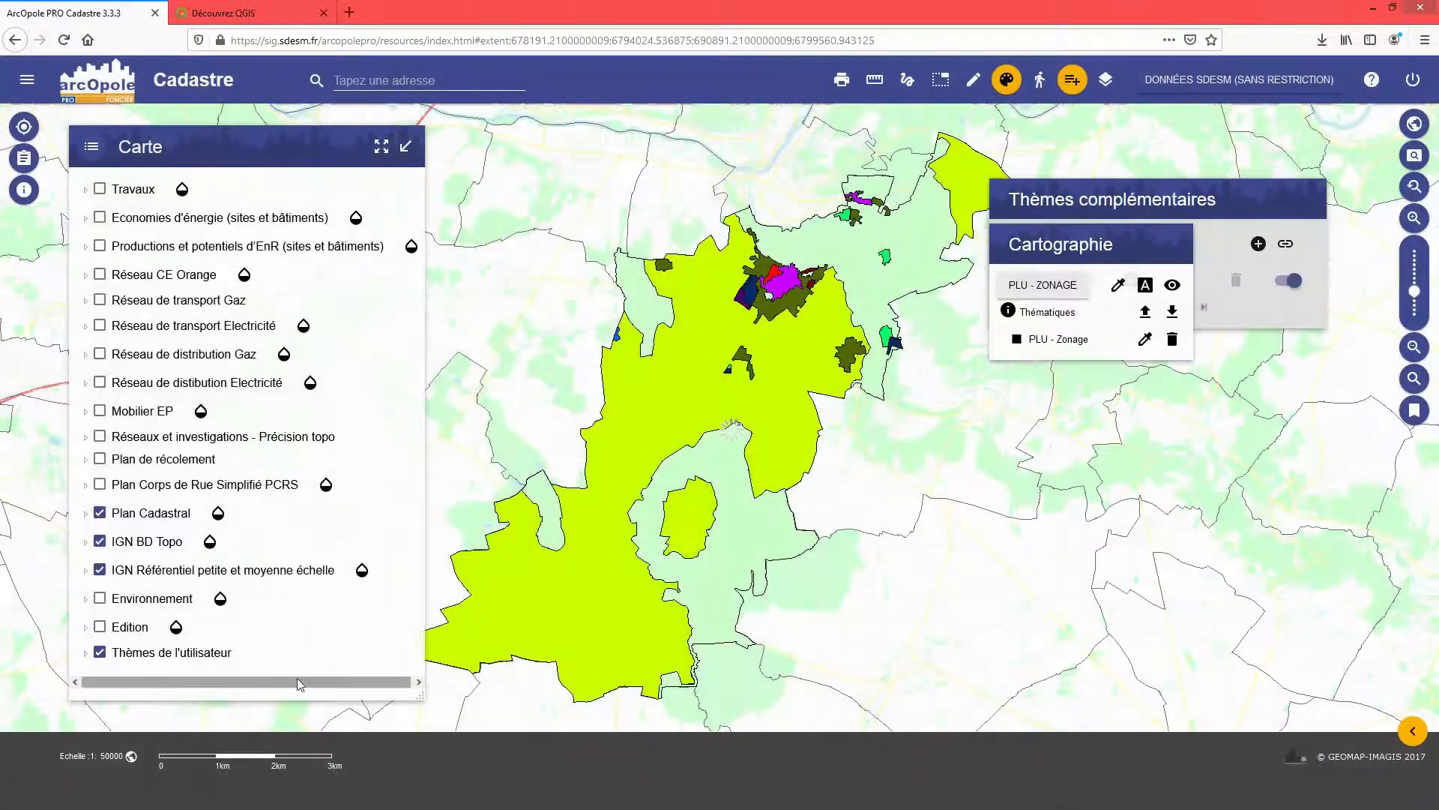
Expand the user themes in the layer list and make the PLU - Zonage theme semi-transparent.
{"action": "left_click", "coordinate": [84, 655]}
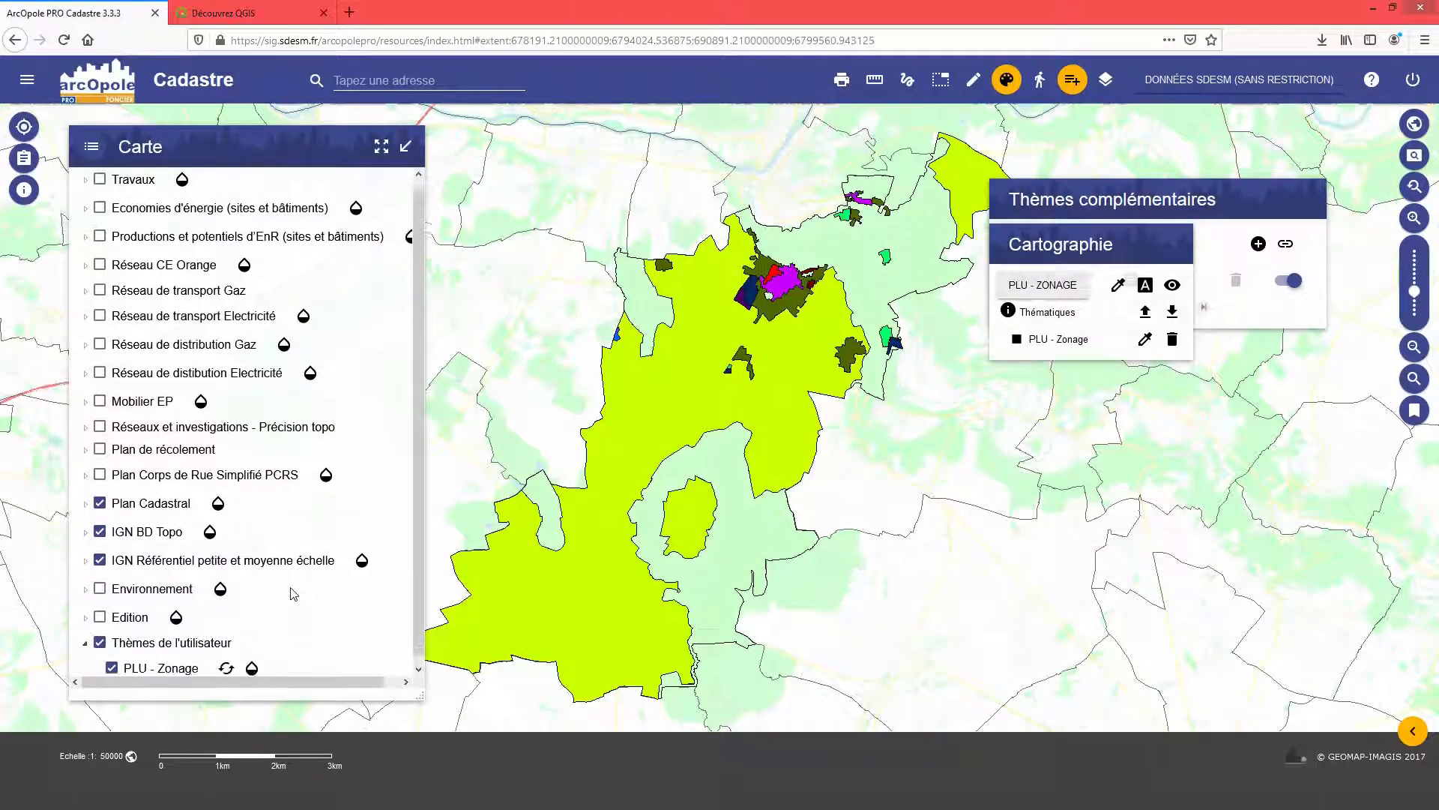
{"action": "left_click", "coordinate": [252, 663]}
{"action": "left_click_drag", "start_coordinate": [369, 687], "coordinate": [324, 689]}
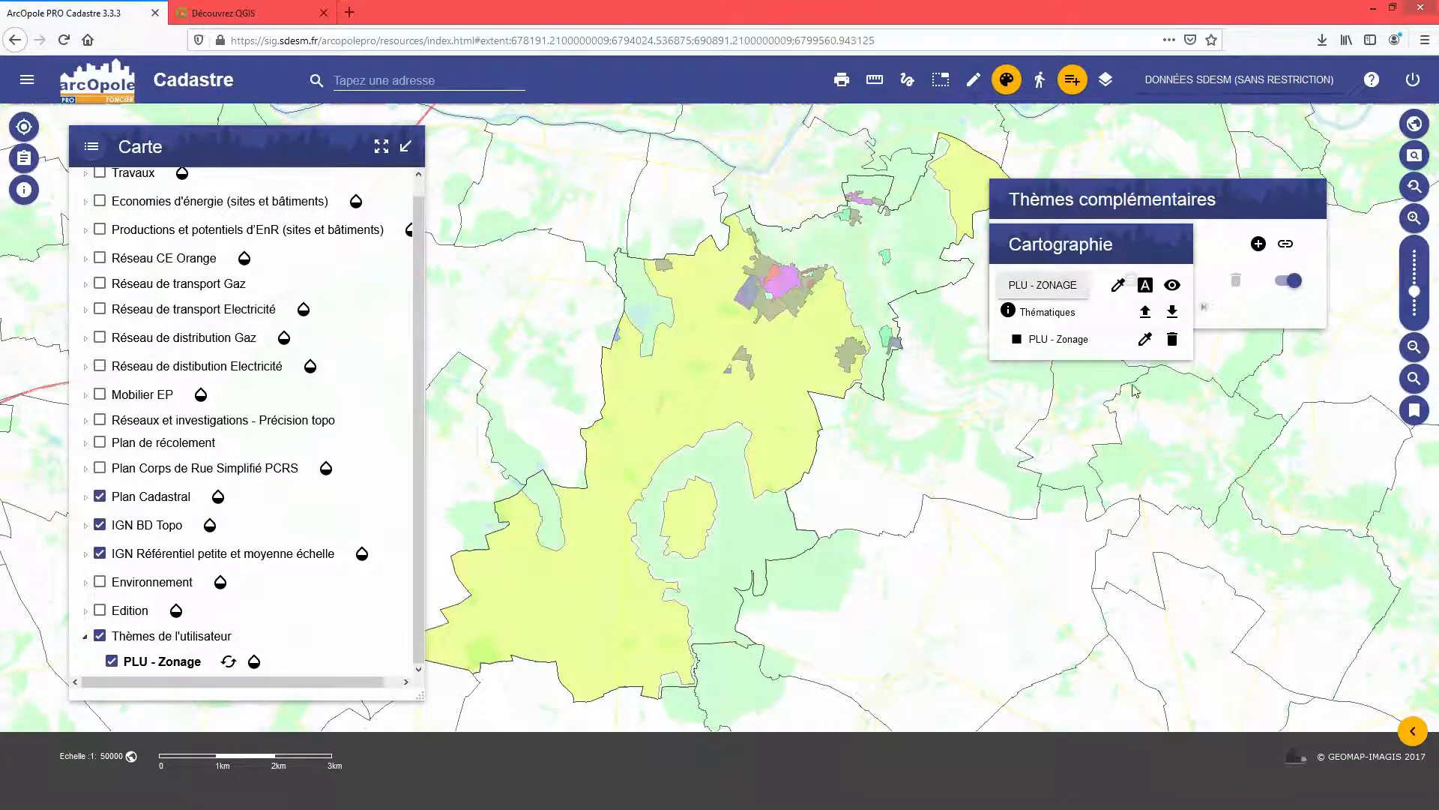
Consult the attribute details of the PLU - Zonage zone covering the town centre of Jouarre, with the layer list collapsed.
{"action": "left_click", "coordinate": [1413, 379]}
{"action": "left_click_drag", "start_coordinate": [724, 232], "coordinate": [871, 357]}
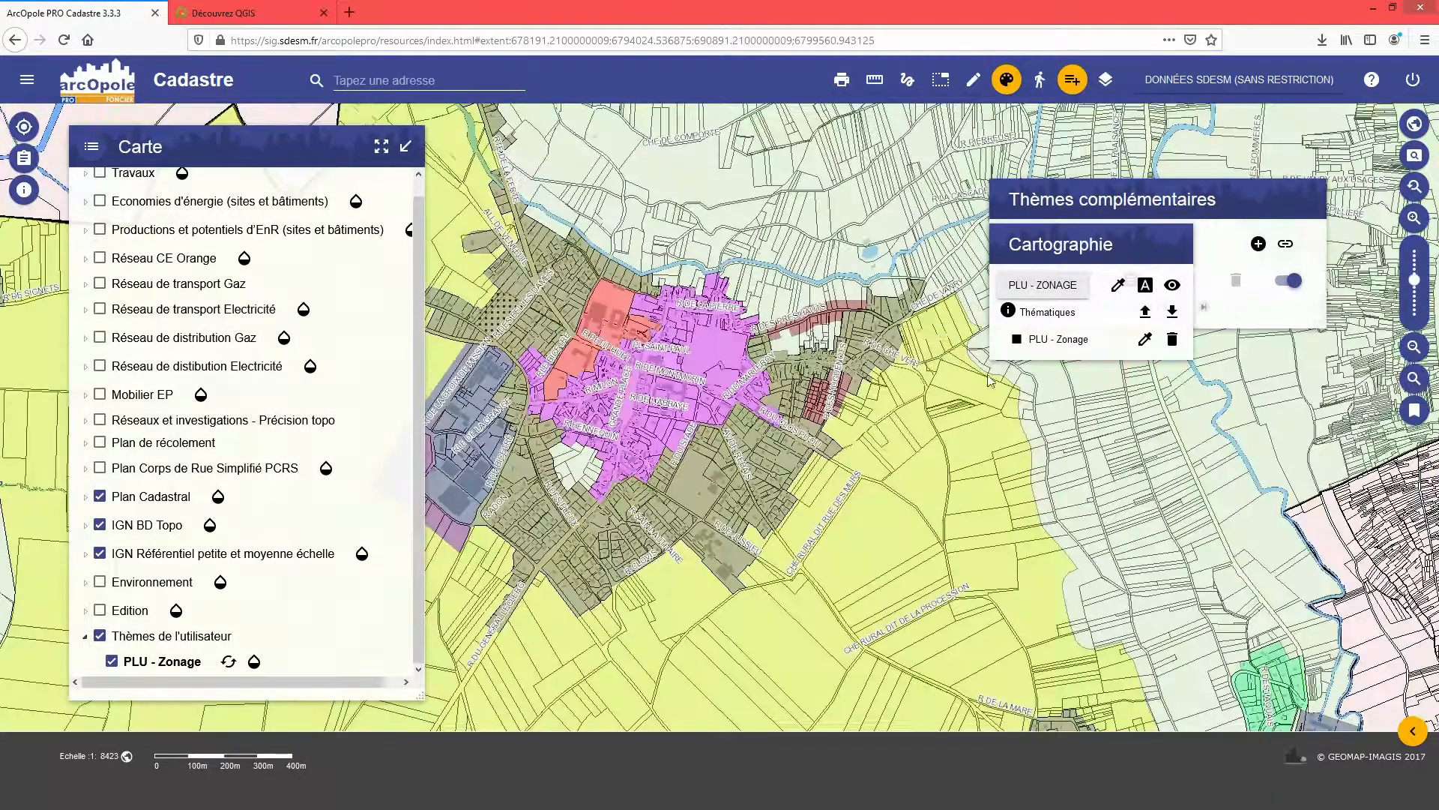
{"action": "left_click", "coordinate": [1007, 80]}
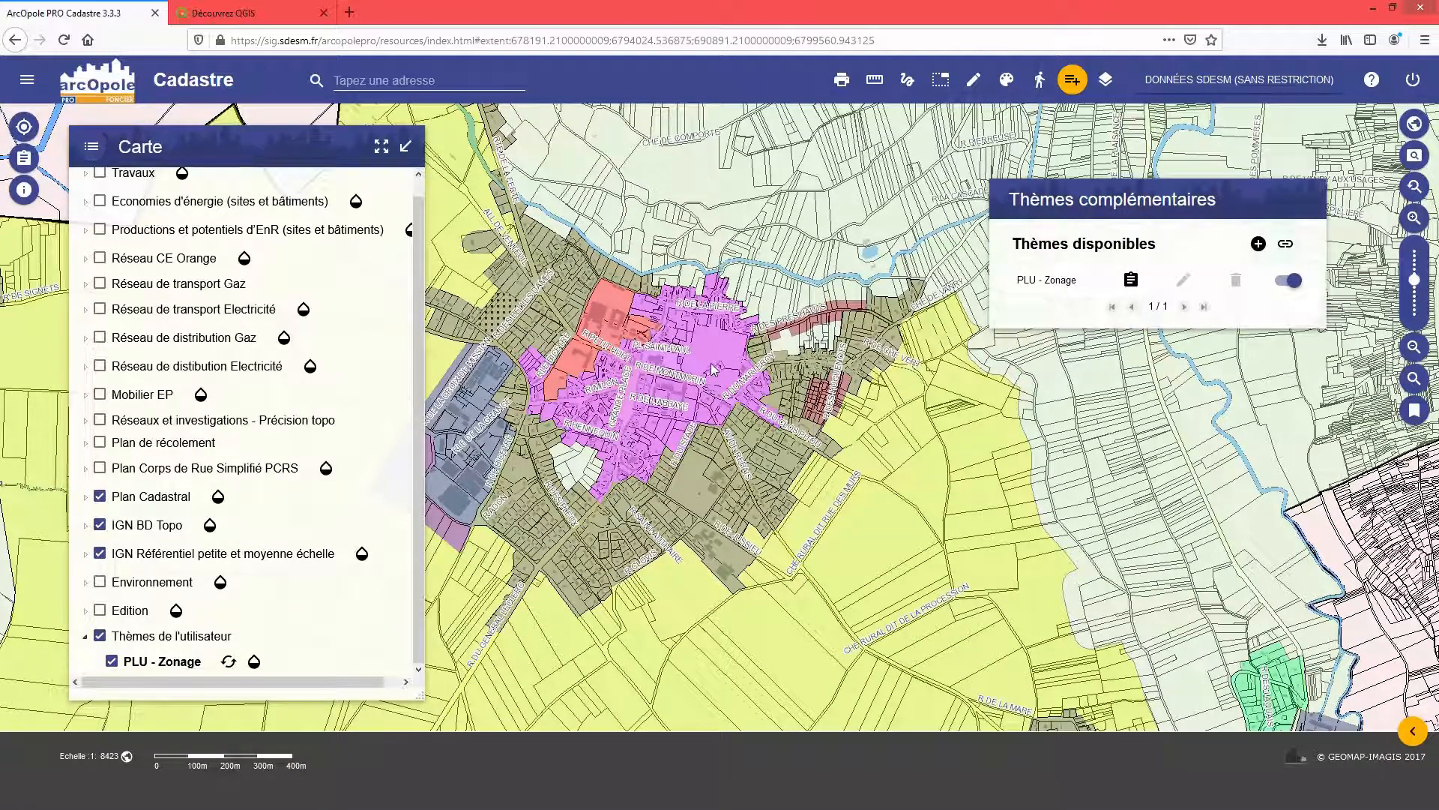
{"action": "left_click", "coordinate": [92, 149]}
{"action": "left_click_drag", "start_coordinate": [294, 264], "coordinate": [294, 313]}
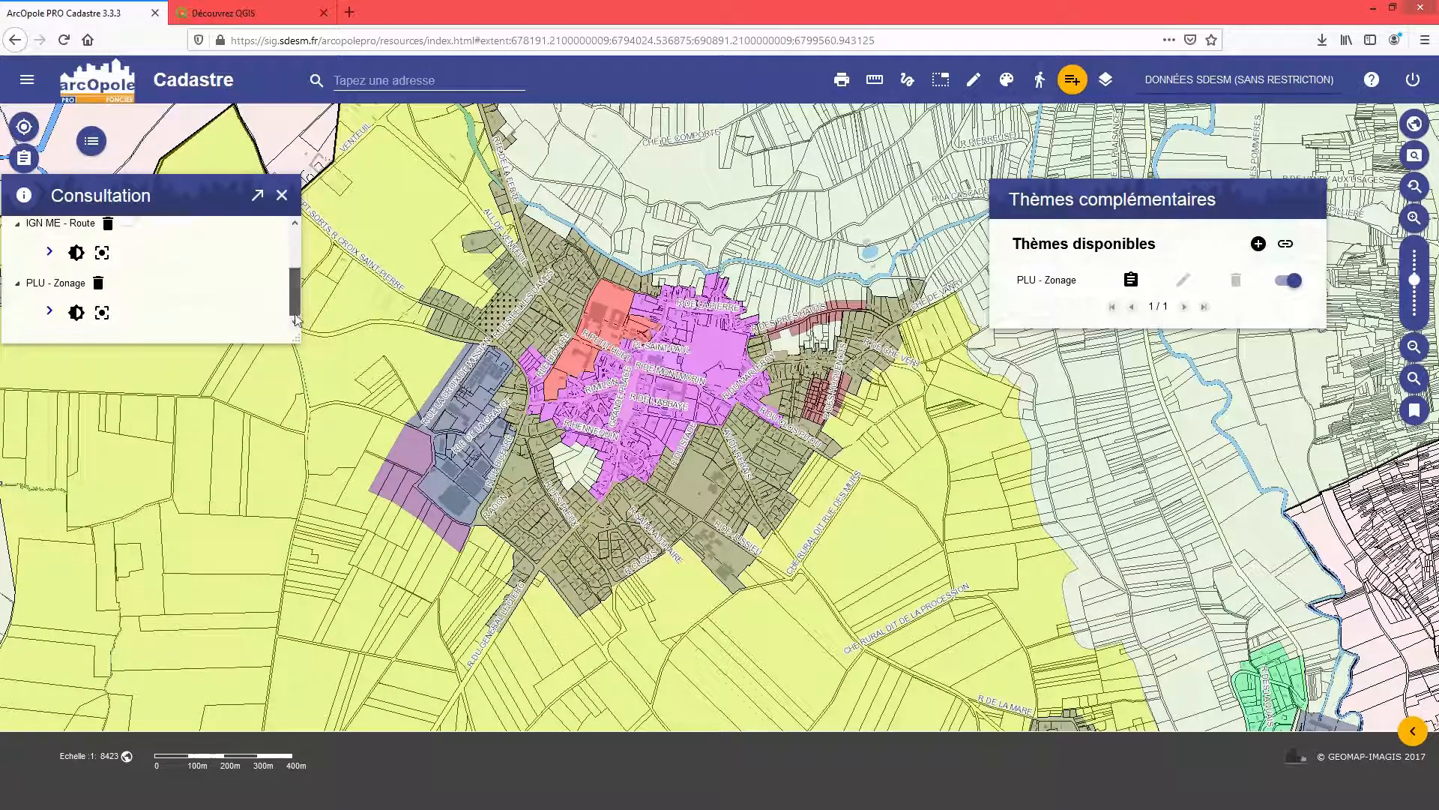
{"action": "left_click", "coordinate": [51, 311]}
{"action": "left_click_drag", "start_coordinate": [765, 313], "coordinate": [965, 365]}
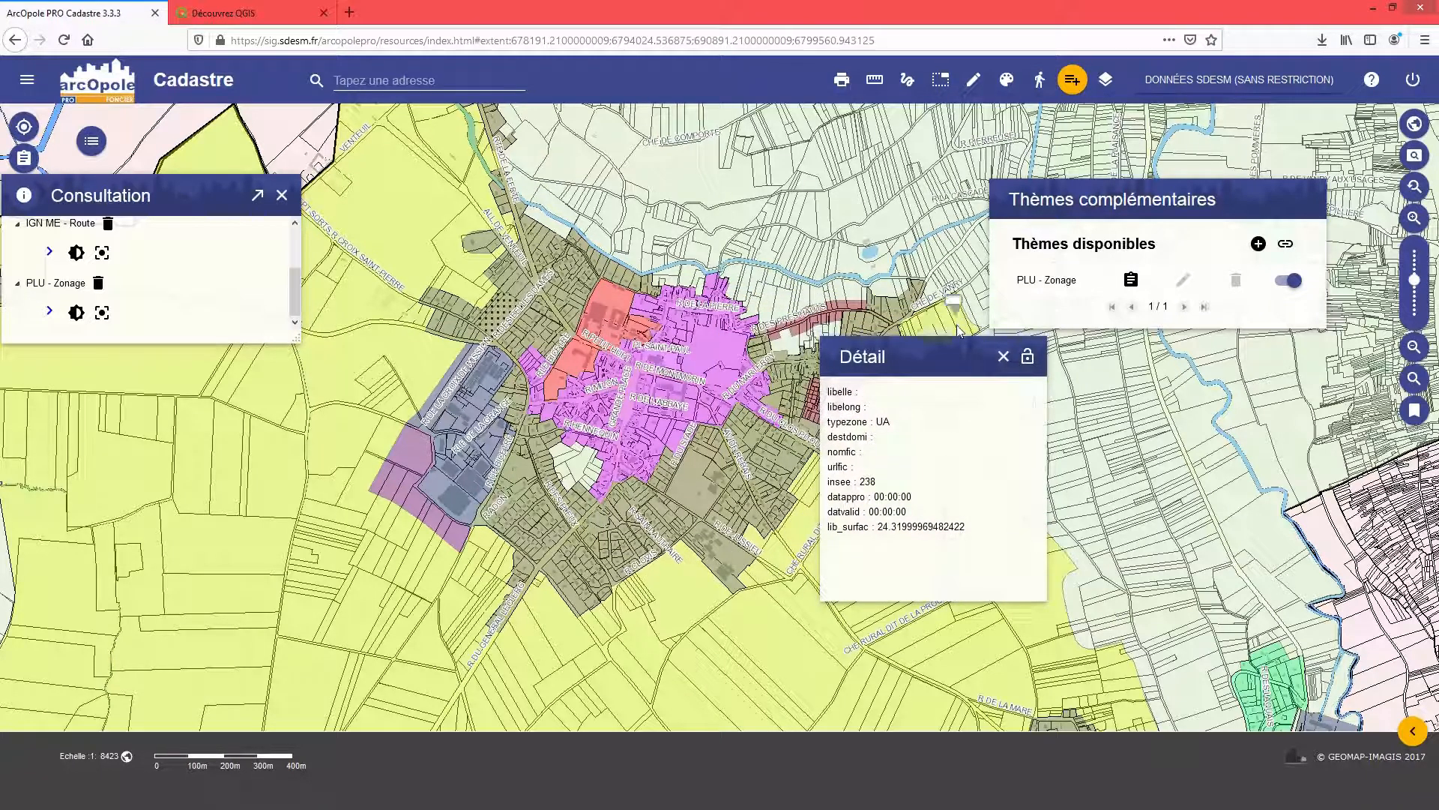
Label the PLU - Zonage zones with the [typezone] expression, then close the cartography settings and the zone details.
{"action": "left_click", "coordinate": [1007, 79]}
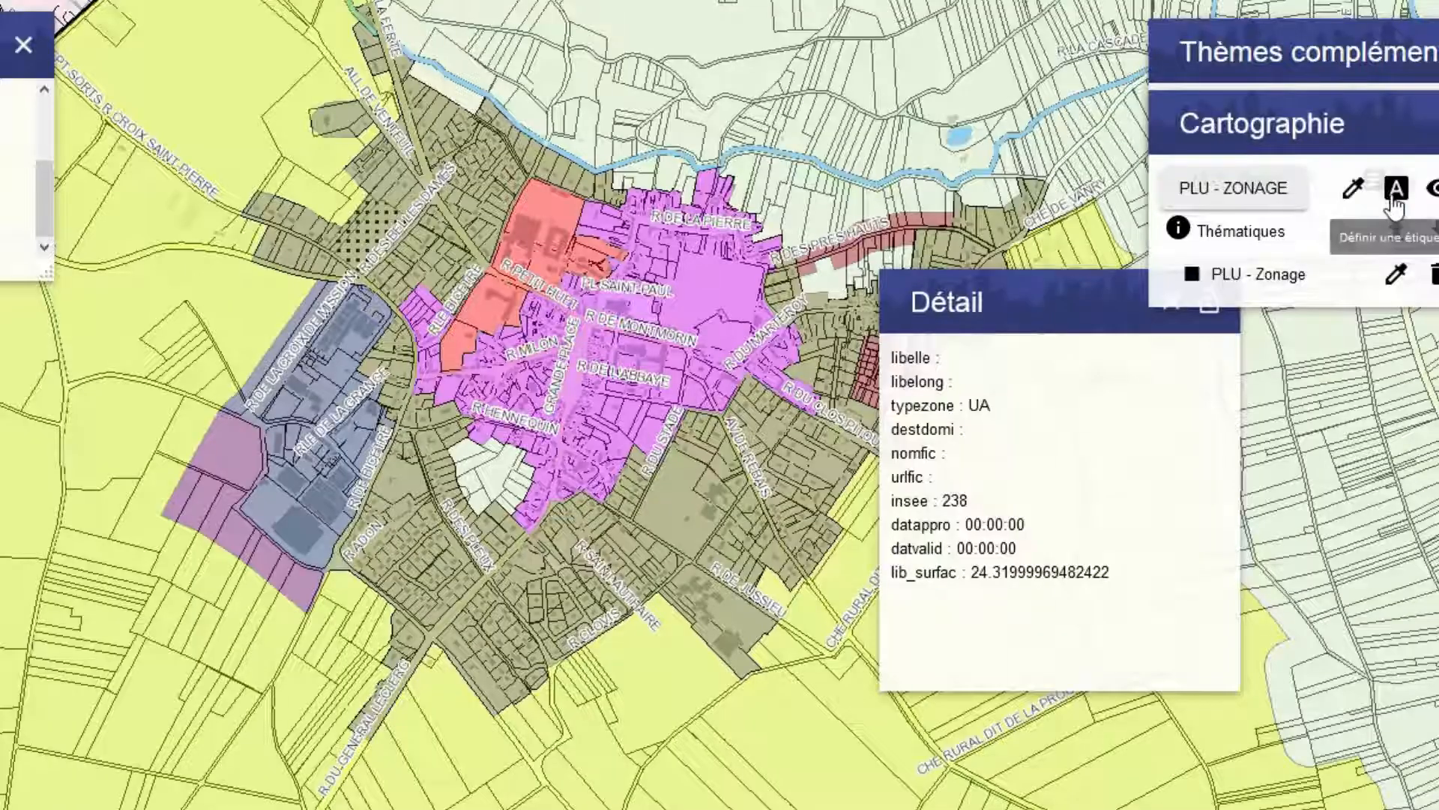
{"action": "left_click", "coordinate": [1145, 284]}
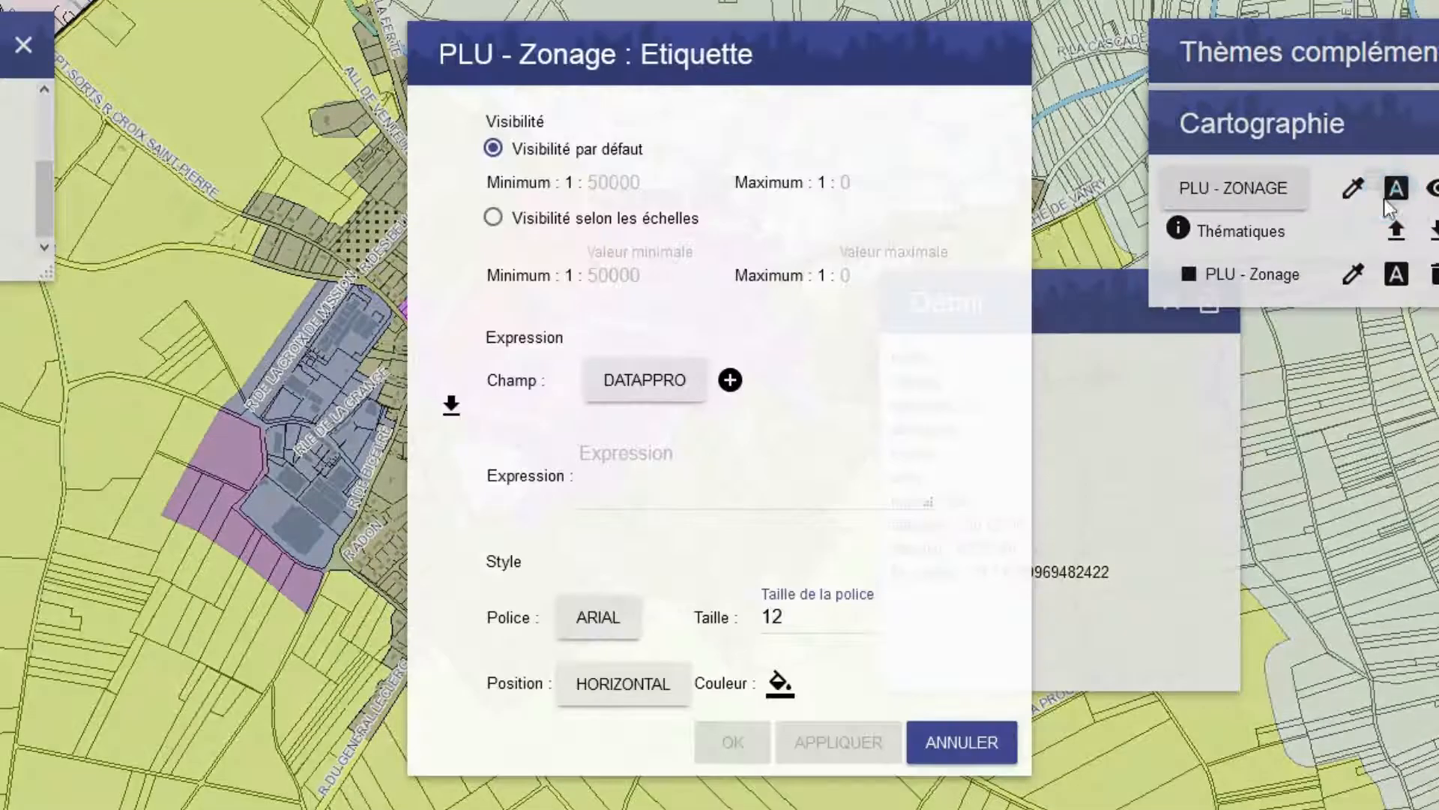
{"action": "left_click", "coordinate": [643, 380]}
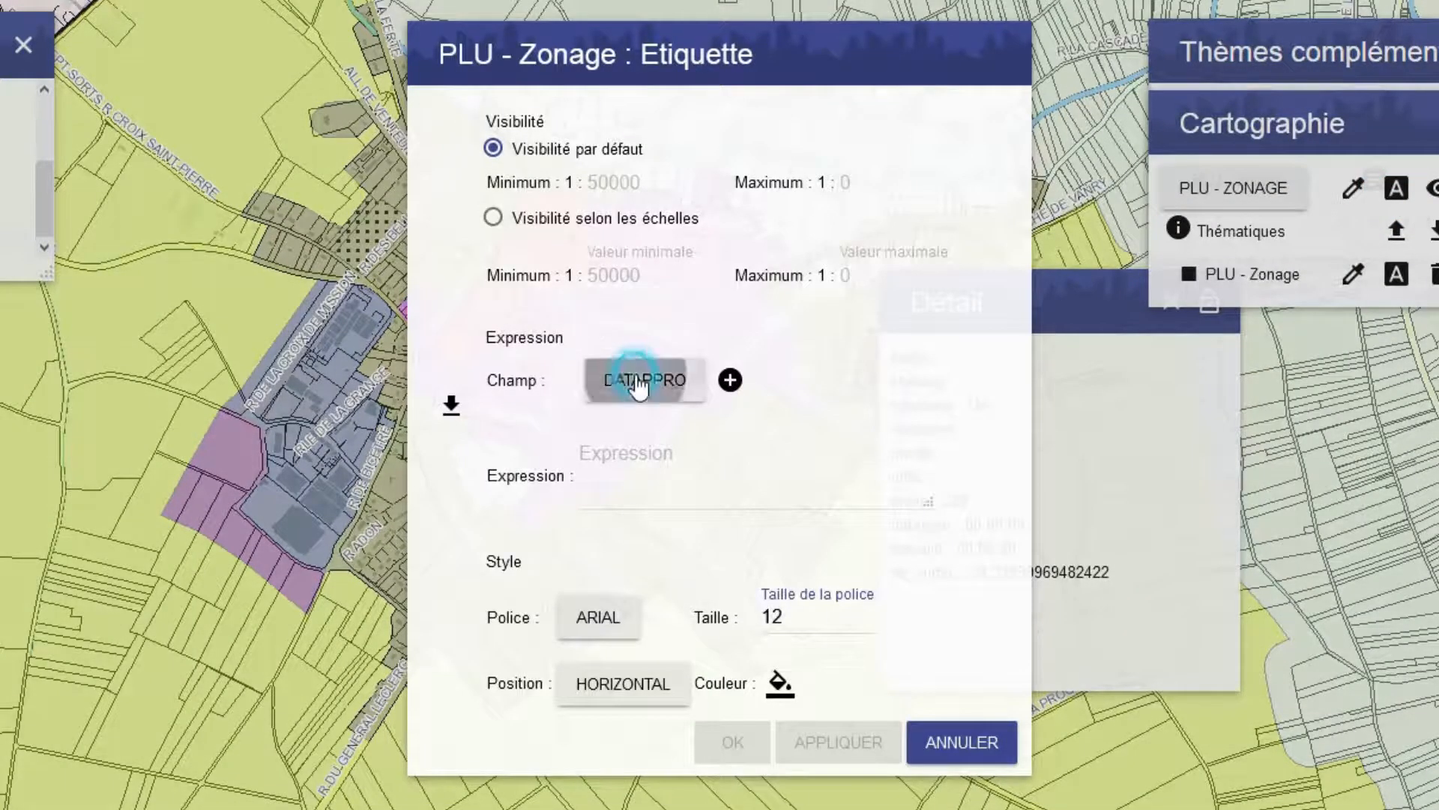
{"action": "scroll", "coordinate": [723, 600], "scroll_direction": "down", "scroll_amount": 1}
{"action": "left_click", "coordinate": [664, 585]}
{"action": "left_click", "coordinate": [730, 380]}
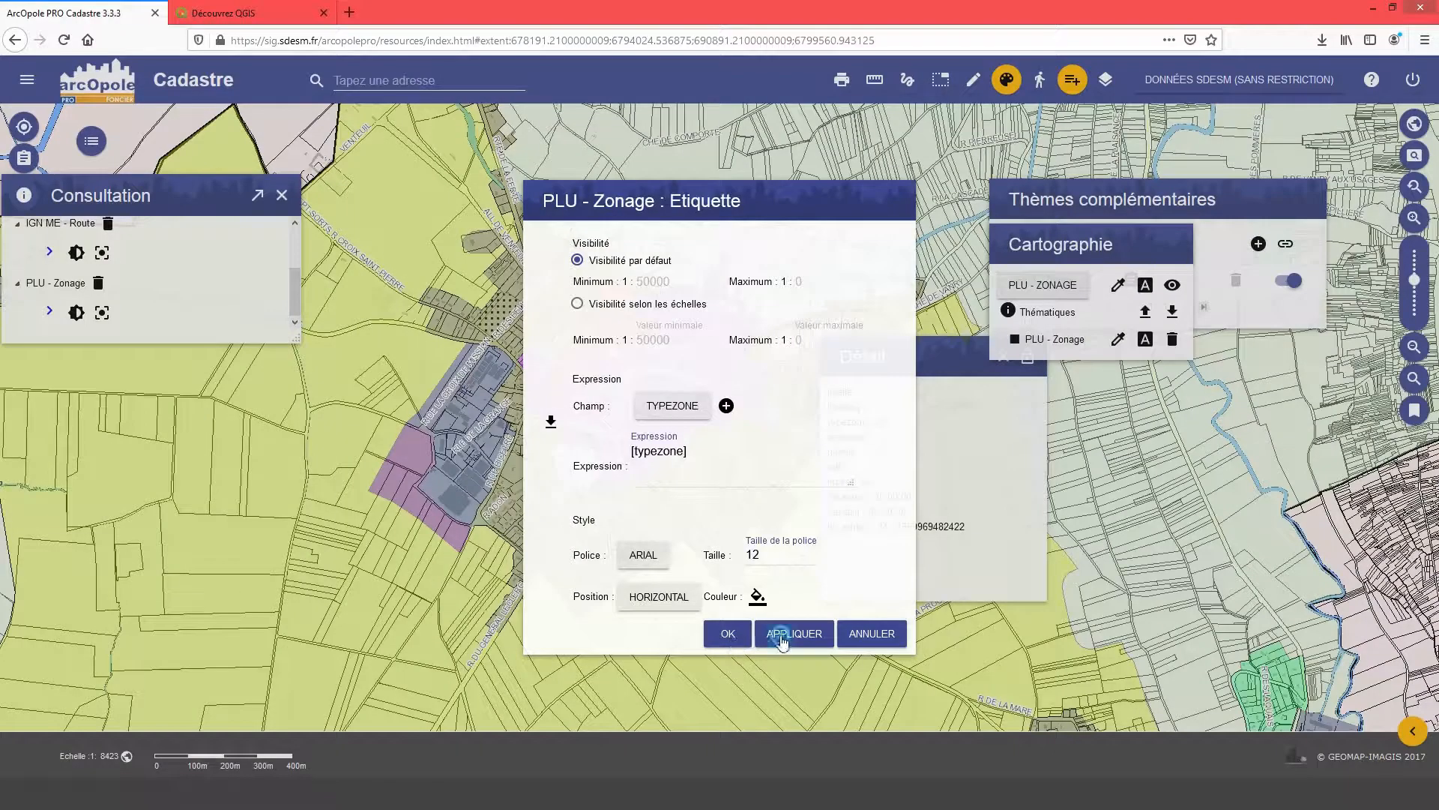
{"action": "left_click", "coordinate": [809, 742]}
{"action": "left_click", "coordinate": [744, 742]}
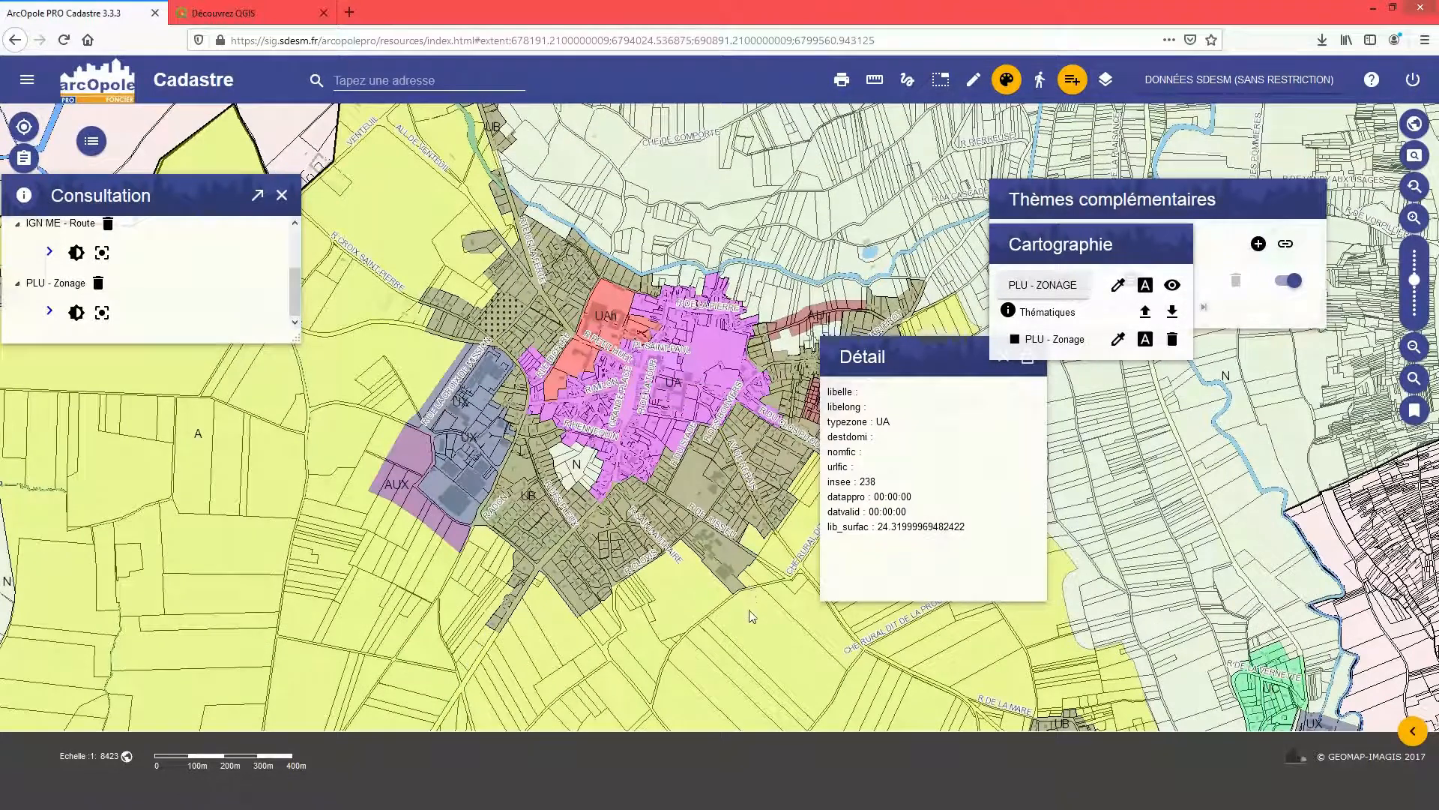
{"action": "left_click", "coordinate": [1008, 82]}
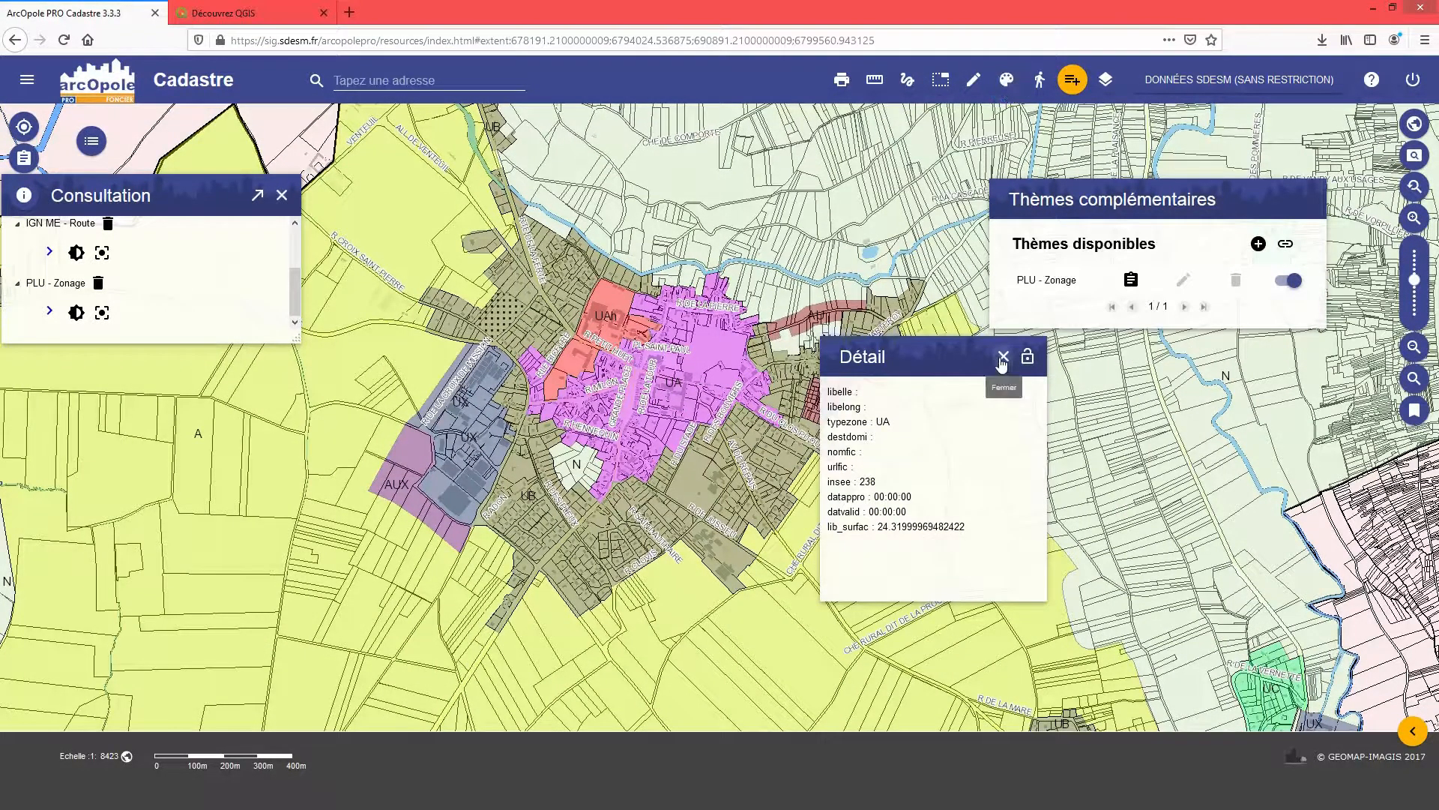
{"action": "left_click", "coordinate": [1003, 356]}
{"action": "scroll", "coordinate": [724, 448], "scroll_direction": "down", "scroll_amount": 1}
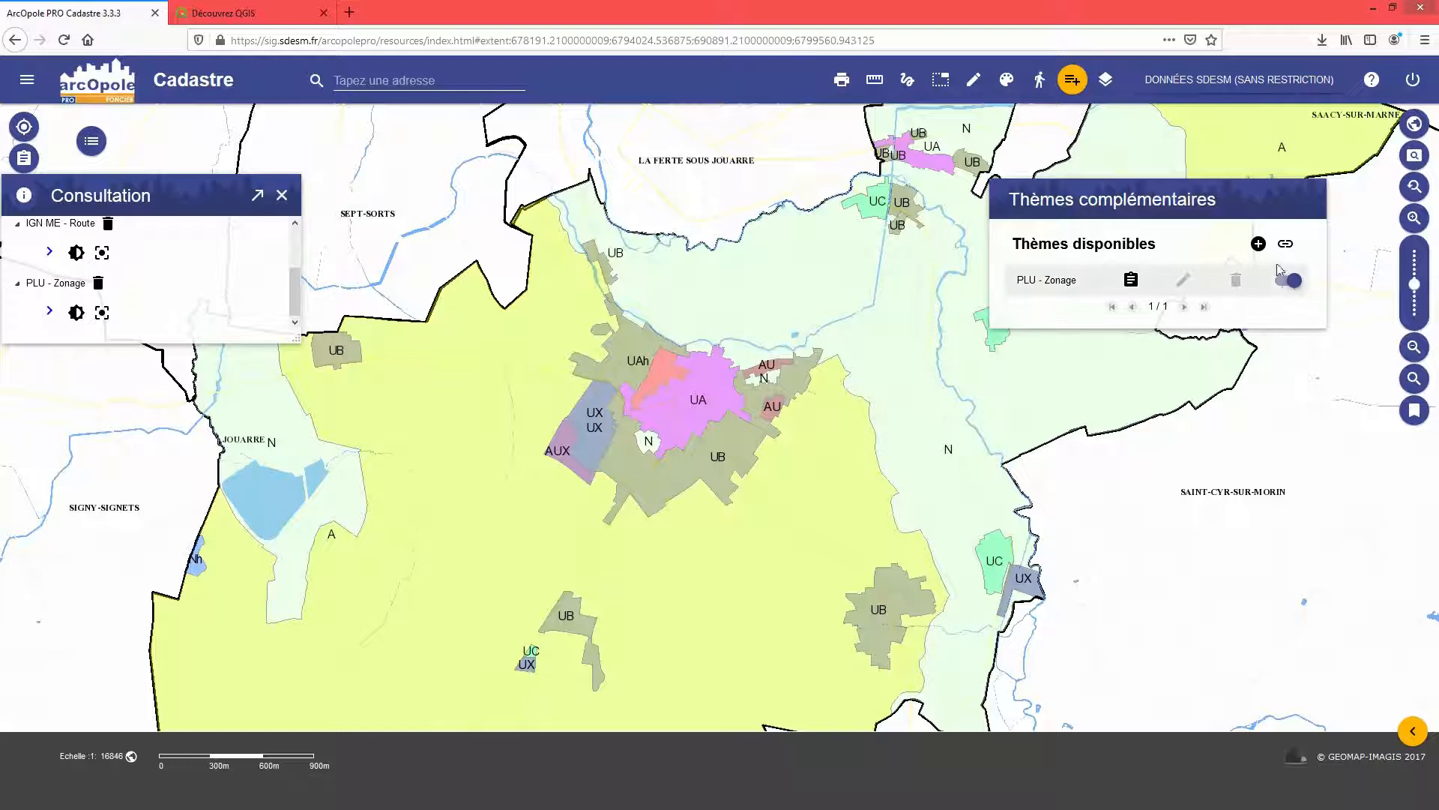
Create a new complementary theme by importing the shapefile archive 77238_PRESCRIPTION_SURF_PLU_2017_06.zip.
{"action": "left_click", "coordinate": [1259, 244]}
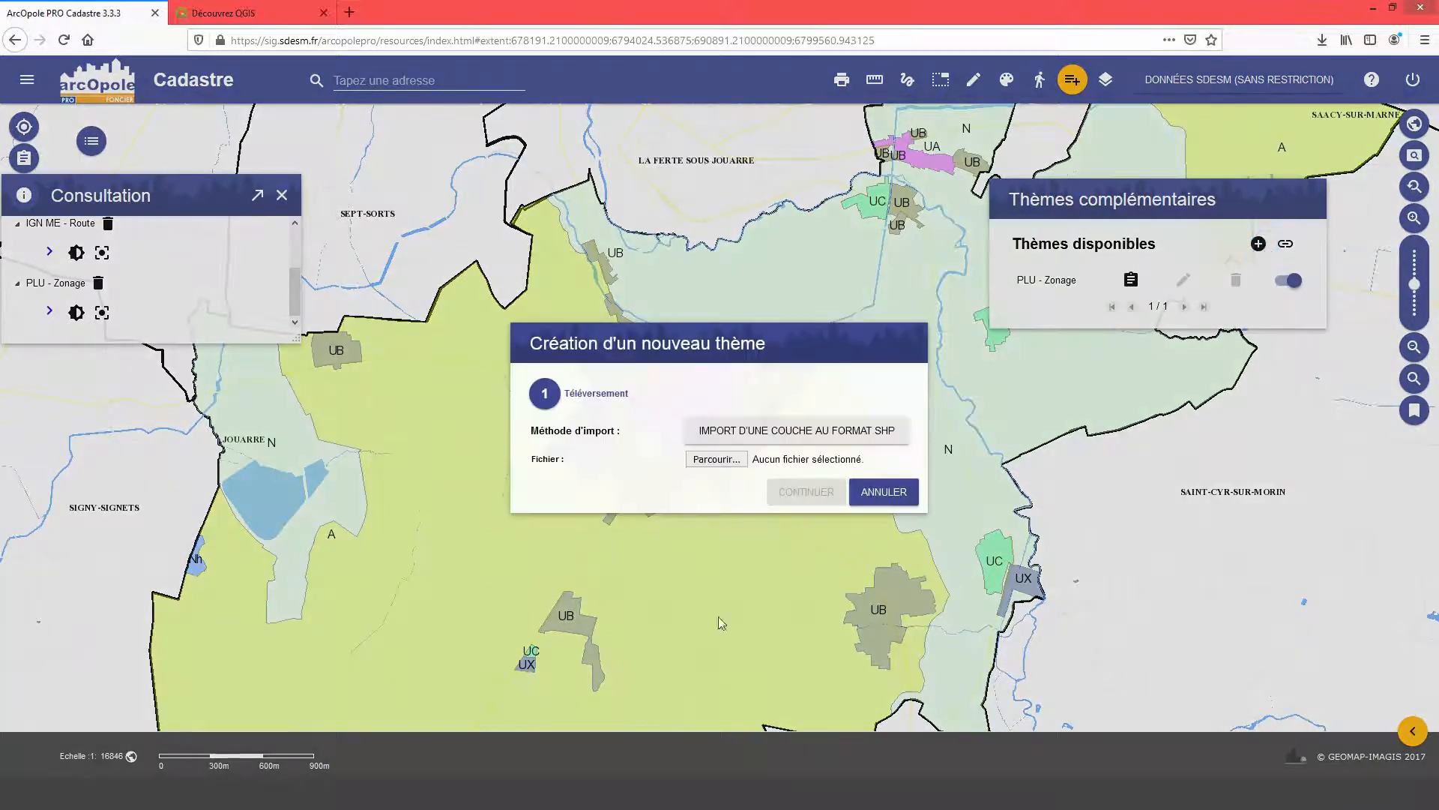
{"action": "left_click", "coordinate": [731, 461]}
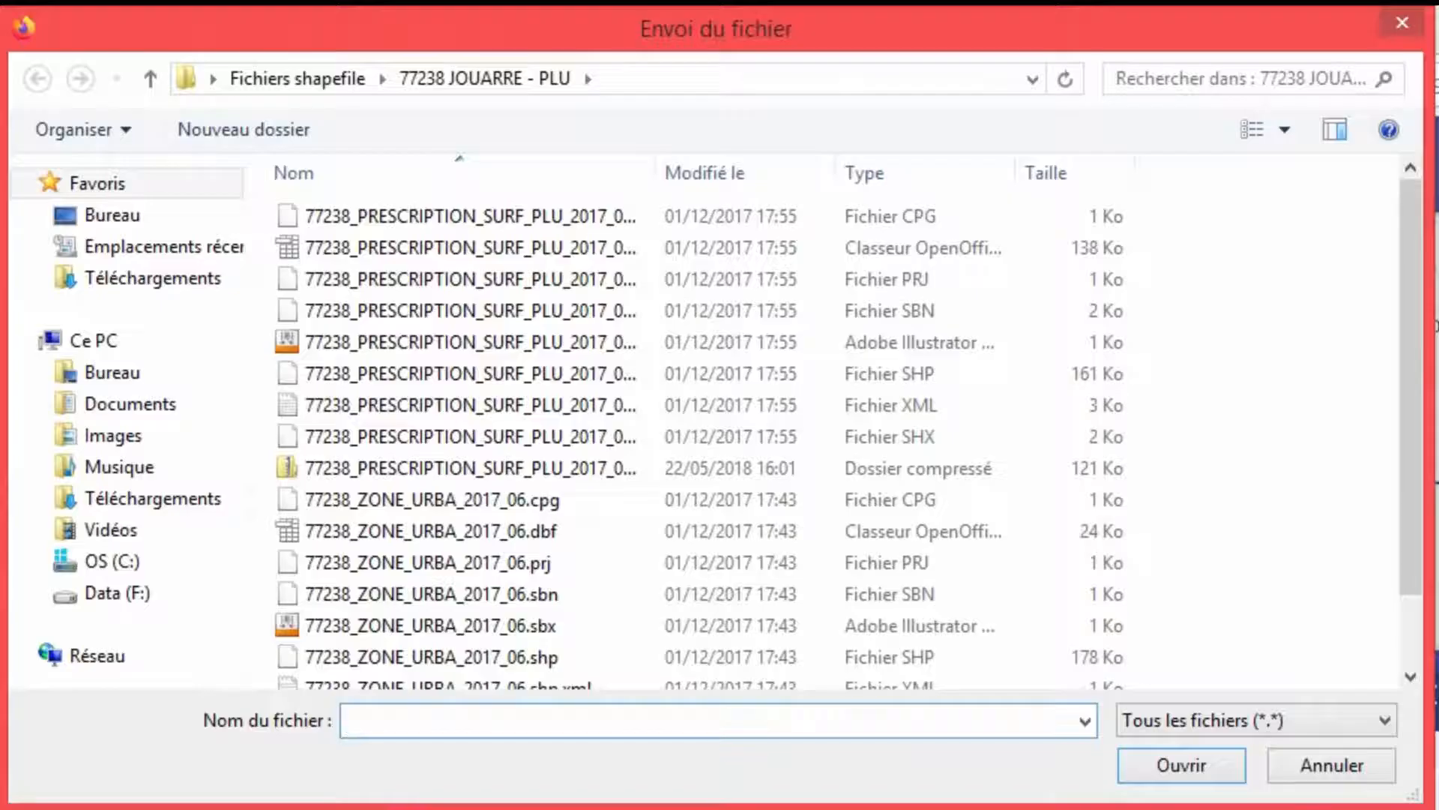
{"action": "left_click", "coordinate": [470, 475]}
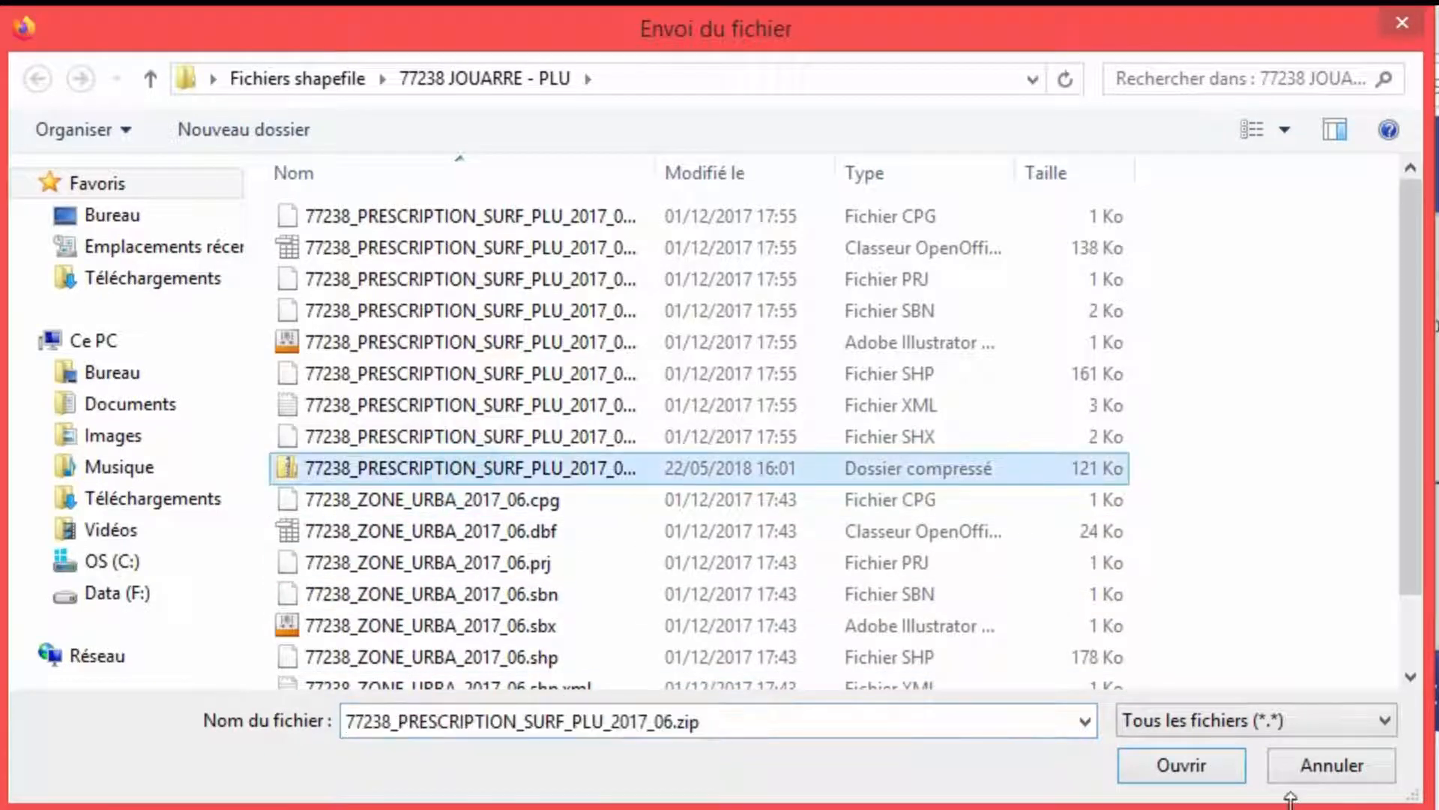
{"action": "left_click", "coordinate": [569, 341]}
{"action": "left_click", "coordinate": [934, 530]}
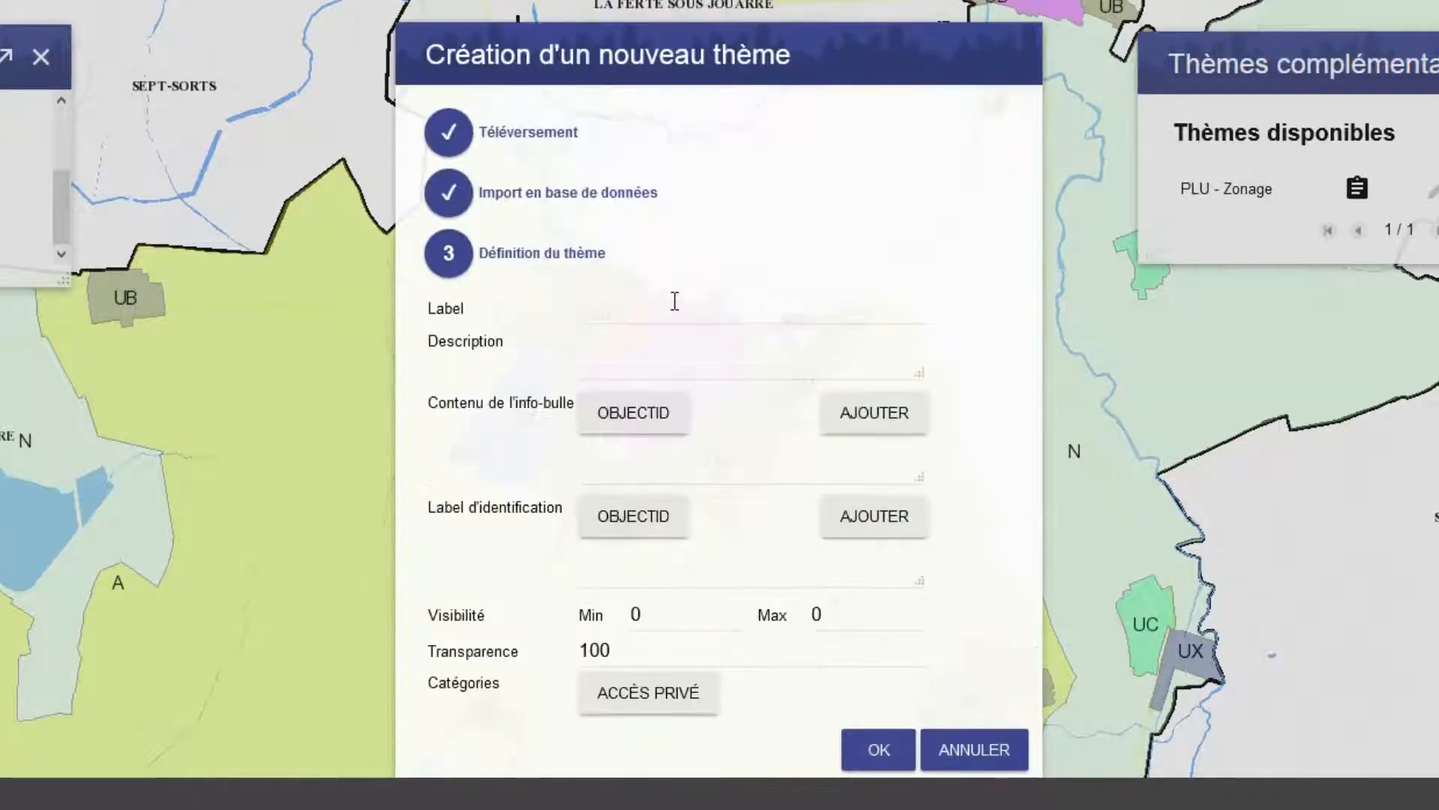
Set the new theme's label to "PLU - Prescriptions" and its description to "PLU - Prescriptions 2017".
{"action": "left_click", "coordinate": [674, 300]}
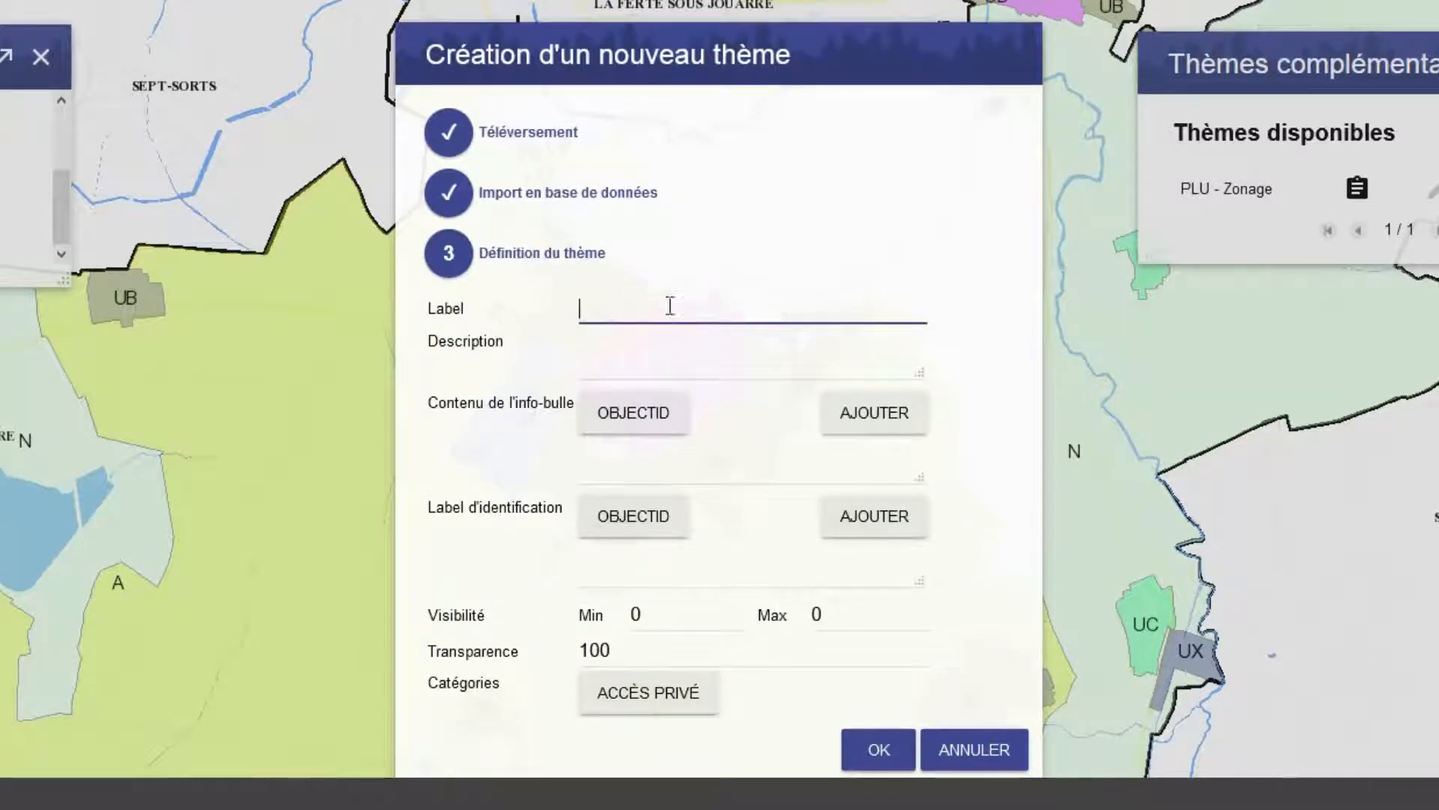
{"action": "type", "text": "PLU "}
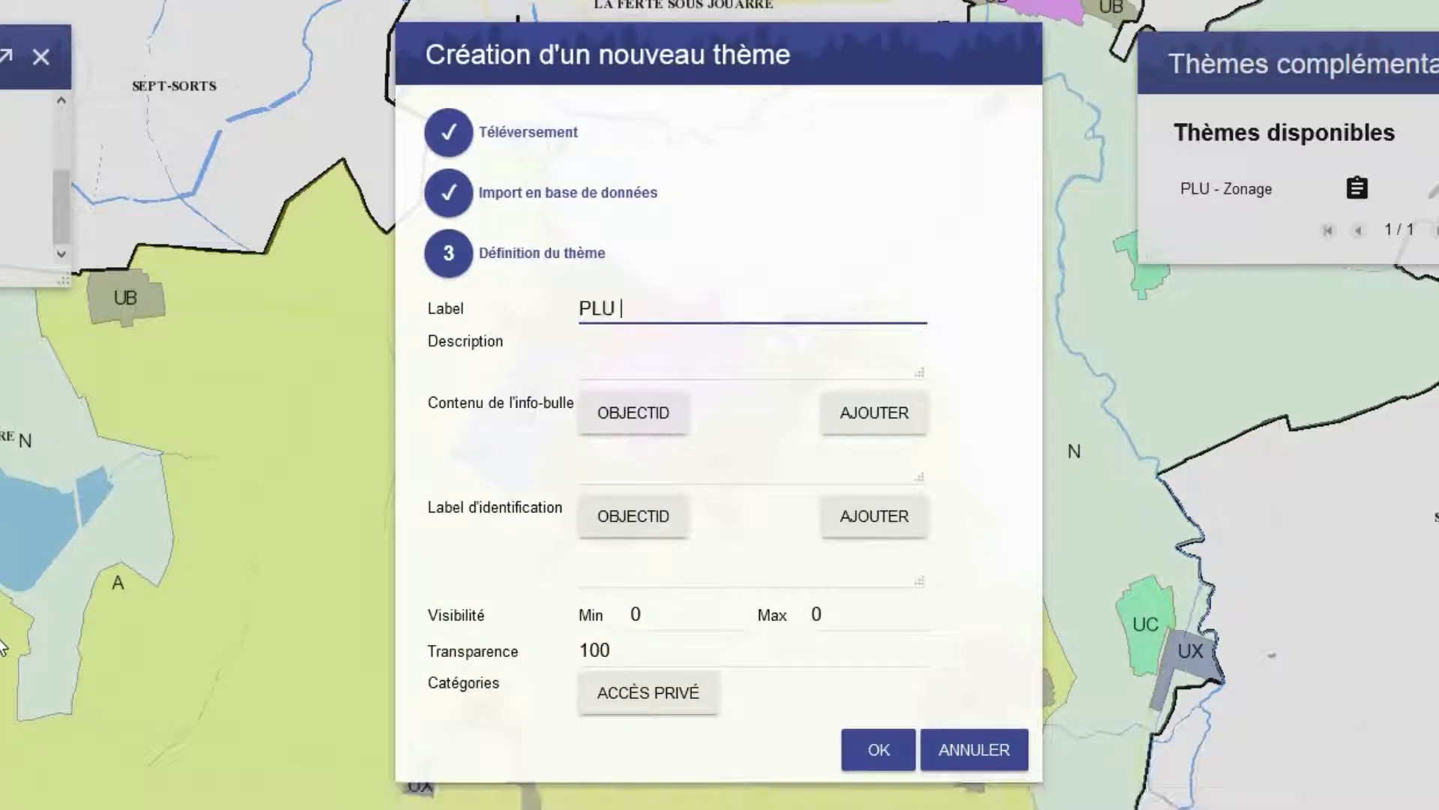
{"action": "type", "text": "- Prescriptions"}
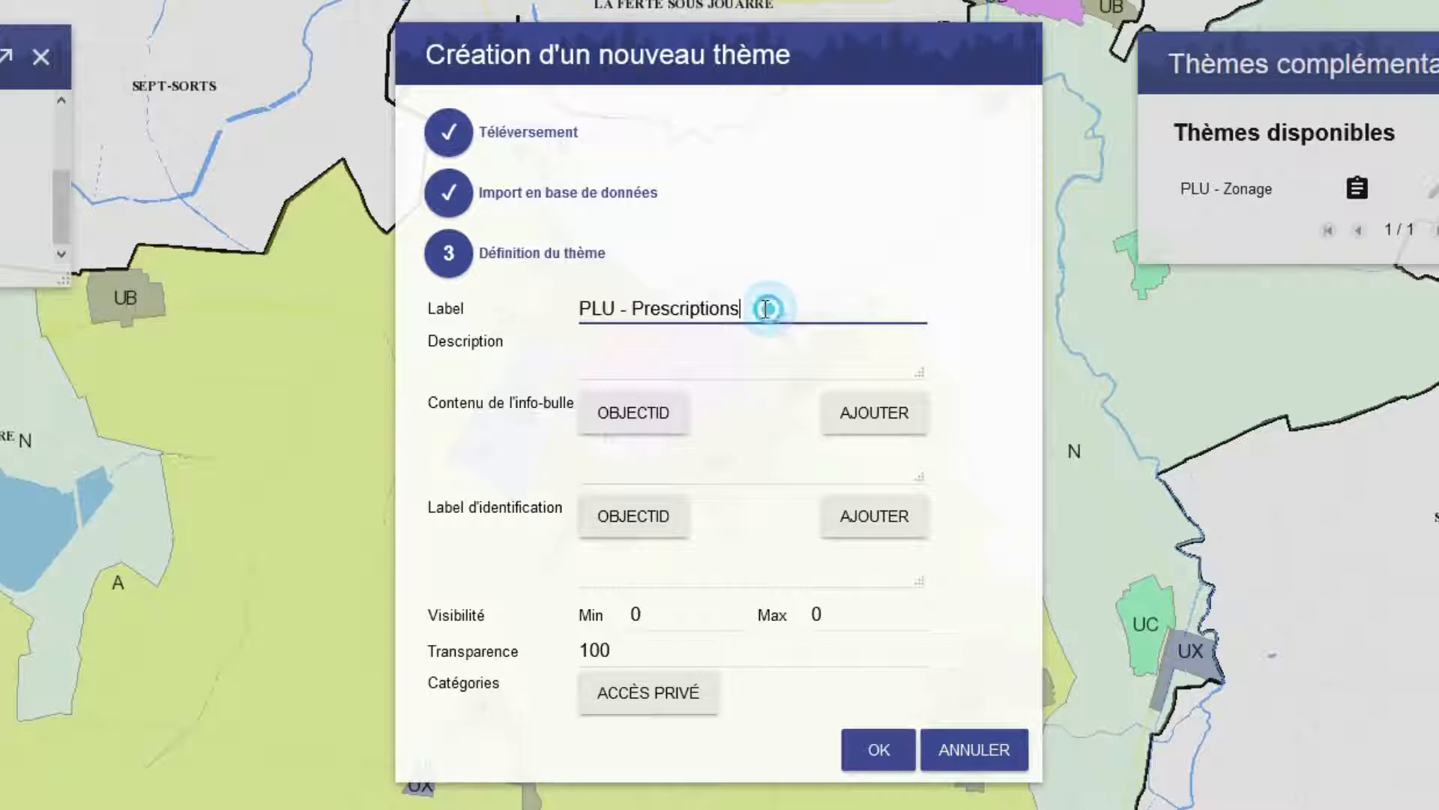
{"action": "left_click_drag", "start_coordinate": [761, 308], "coordinate": [533, 310]}
{"action": "key", "text": "ctrl+c"}
{"action": "left_click", "coordinate": [588, 346]}
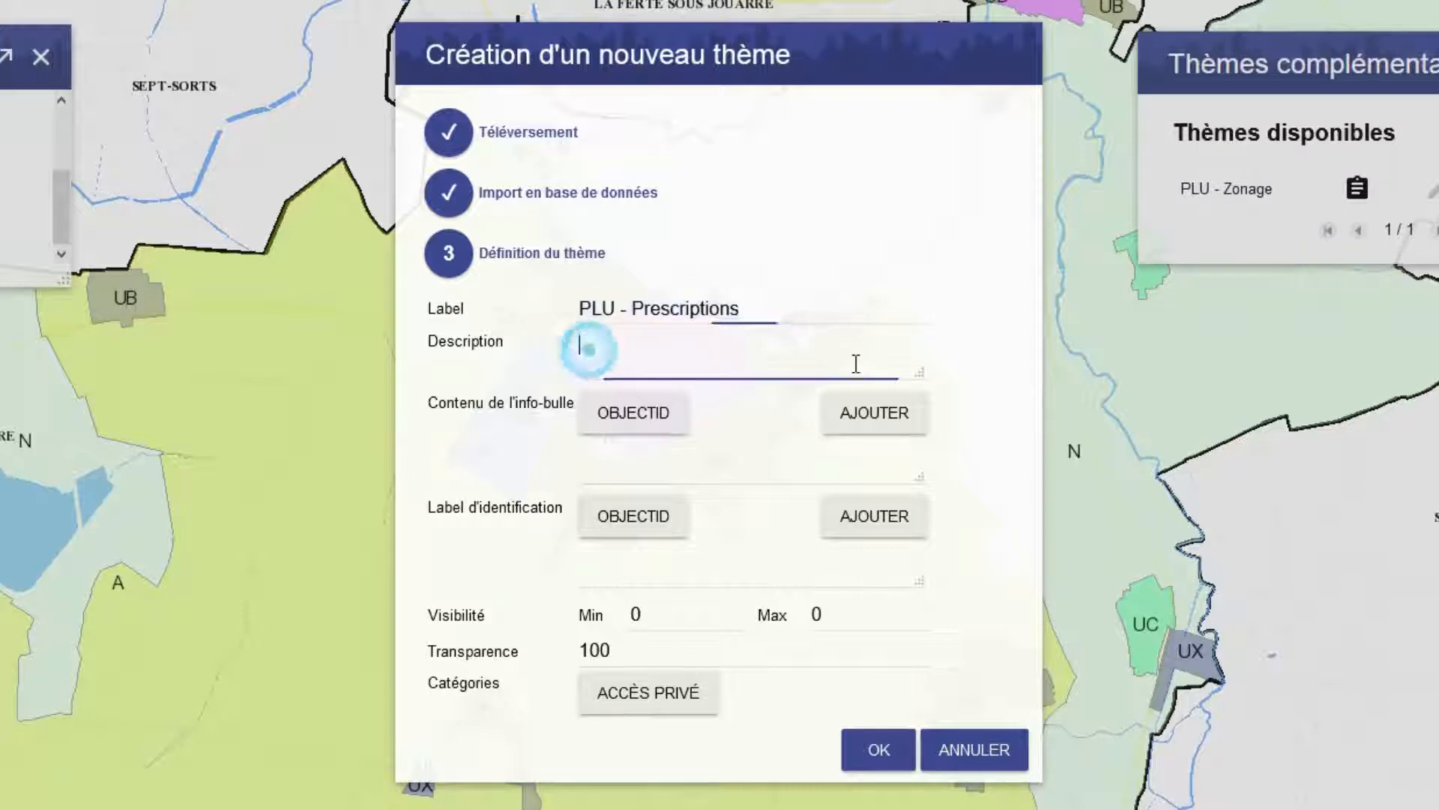
{"action": "key", "text": "ctrl+v"}
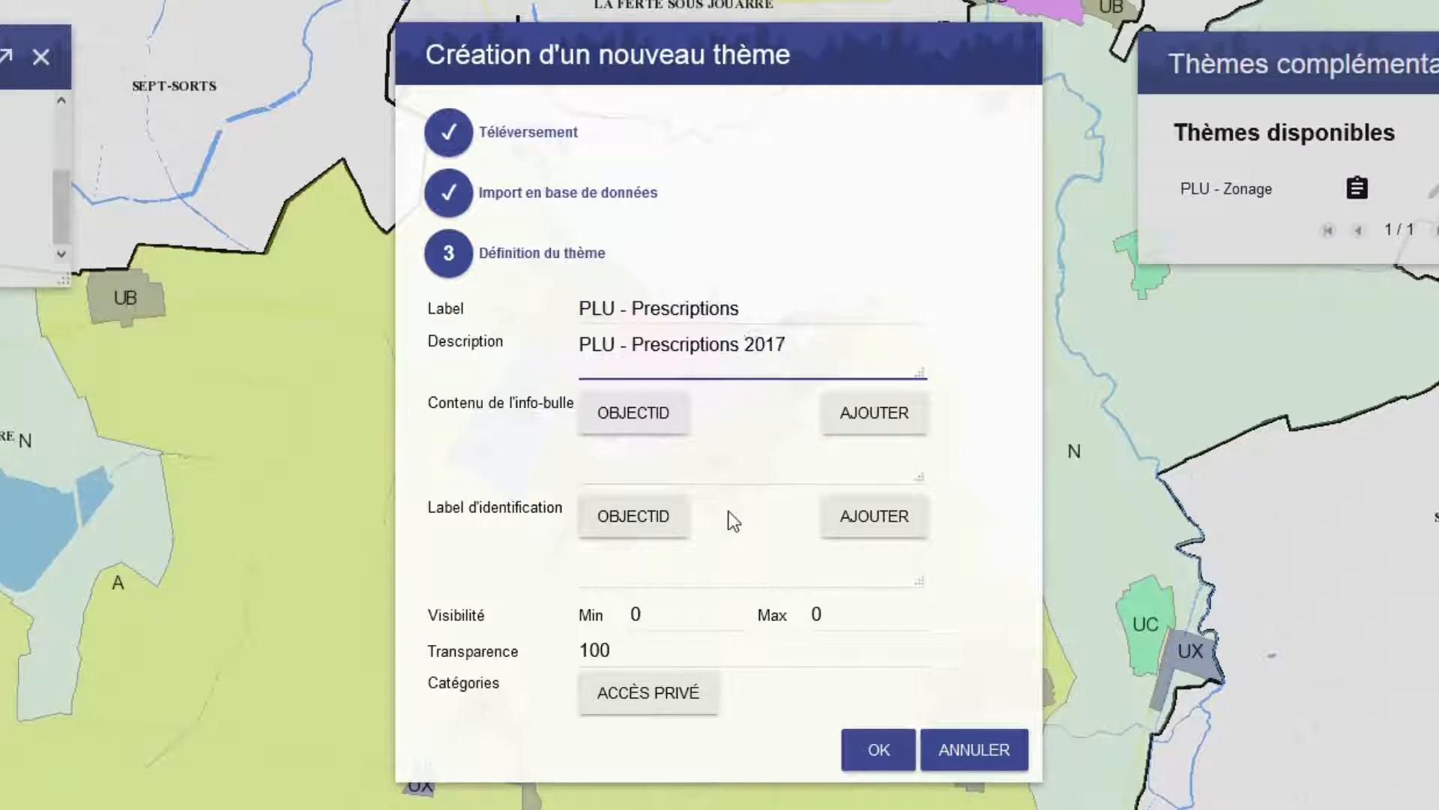
Add the libelle field to both the tooltip content and the identification label of the PLU - Prescriptions theme.
{"action": "left_click", "coordinate": [683, 417]}
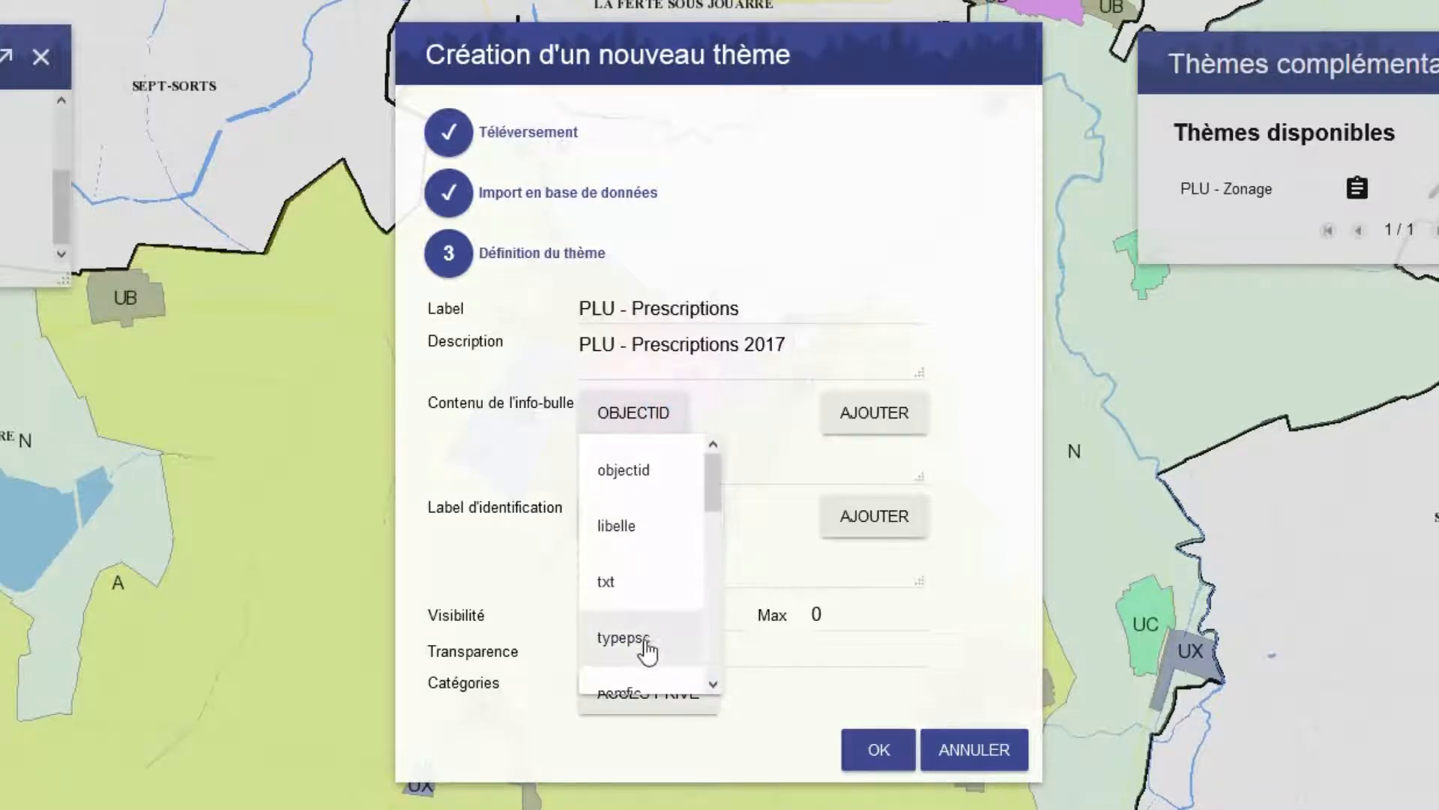
{"action": "mouse_move", "coordinate": [711, 493]}
{"action": "left_mouse_down"}
{"action": "mouse_move", "coordinate": [708, 577]}
{"action": "mouse_move", "coordinate": [718, 489]}
{"action": "left_mouse_up"}
{"action": "left_click", "coordinate": [665, 520]}
{"action": "left_click", "coordinate": [903, 424]}
{"action": "left_click", "coordinate": [647, 517]}
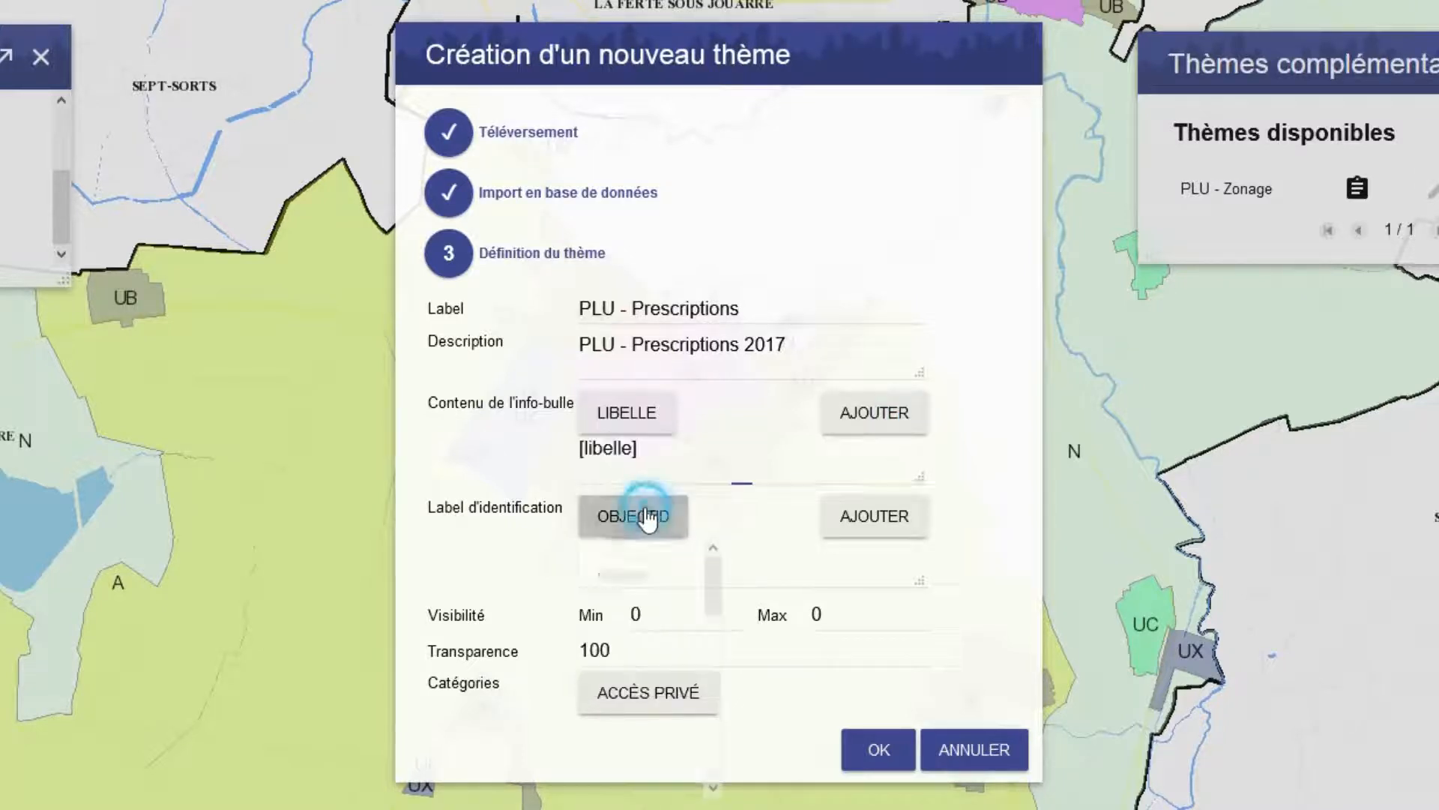
{"action": "left_click", "coordinate": [649, 636]}
{"action": "left_click", "coordinate": [896, 515]}
Set the theme's minimum visibility to 50000, validate its creation, and display PLU - Prescriptions on the map.
{"action": "left_click", "coordinate": [663, 614]}
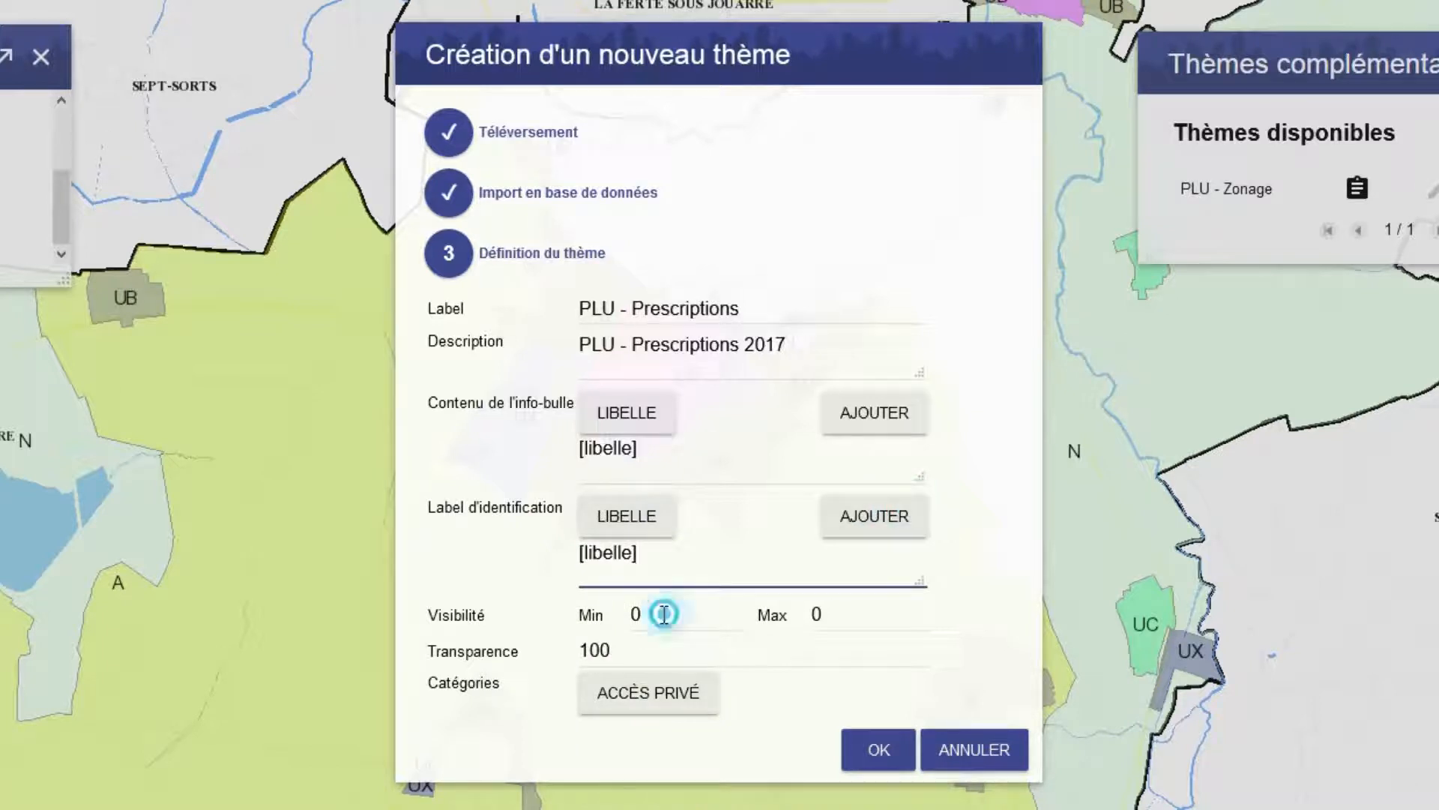
{"action": "type", "text": "50000"}
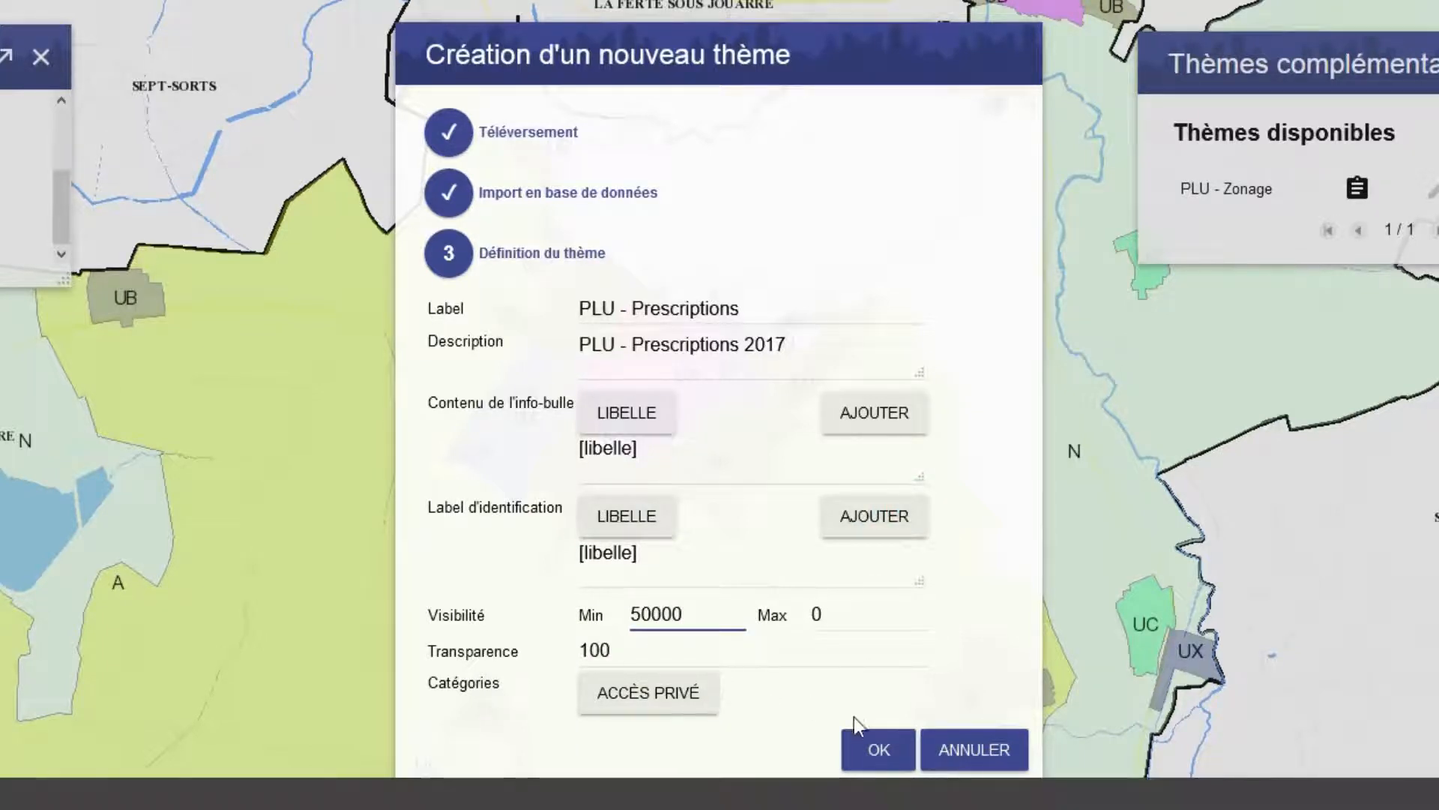
{"action": "left_click", "coordinate": [781, 714]}
{"action": "left_click", "coordinate": [870, 751]}
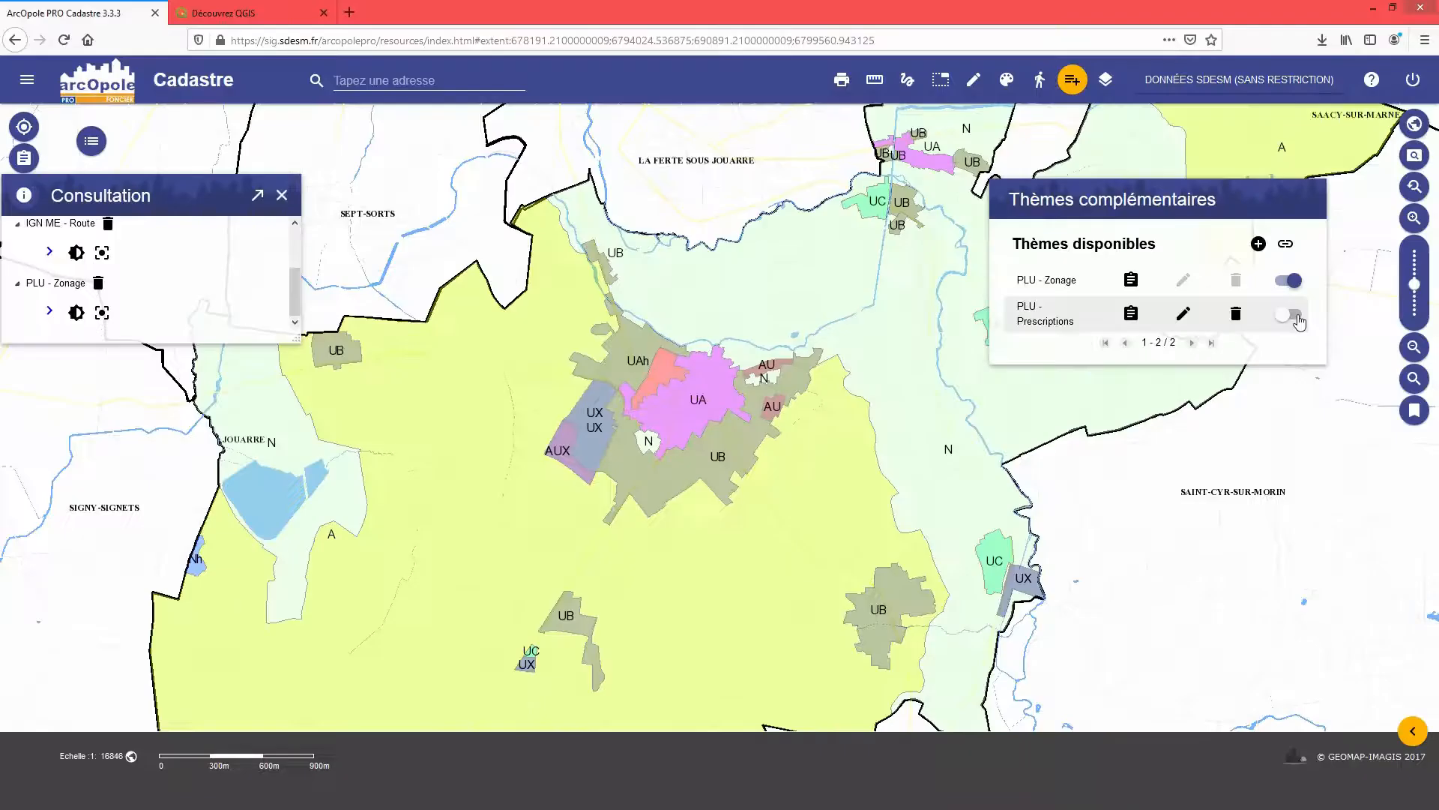
{"action": "left_click", "coordinate": [1297, 313]}
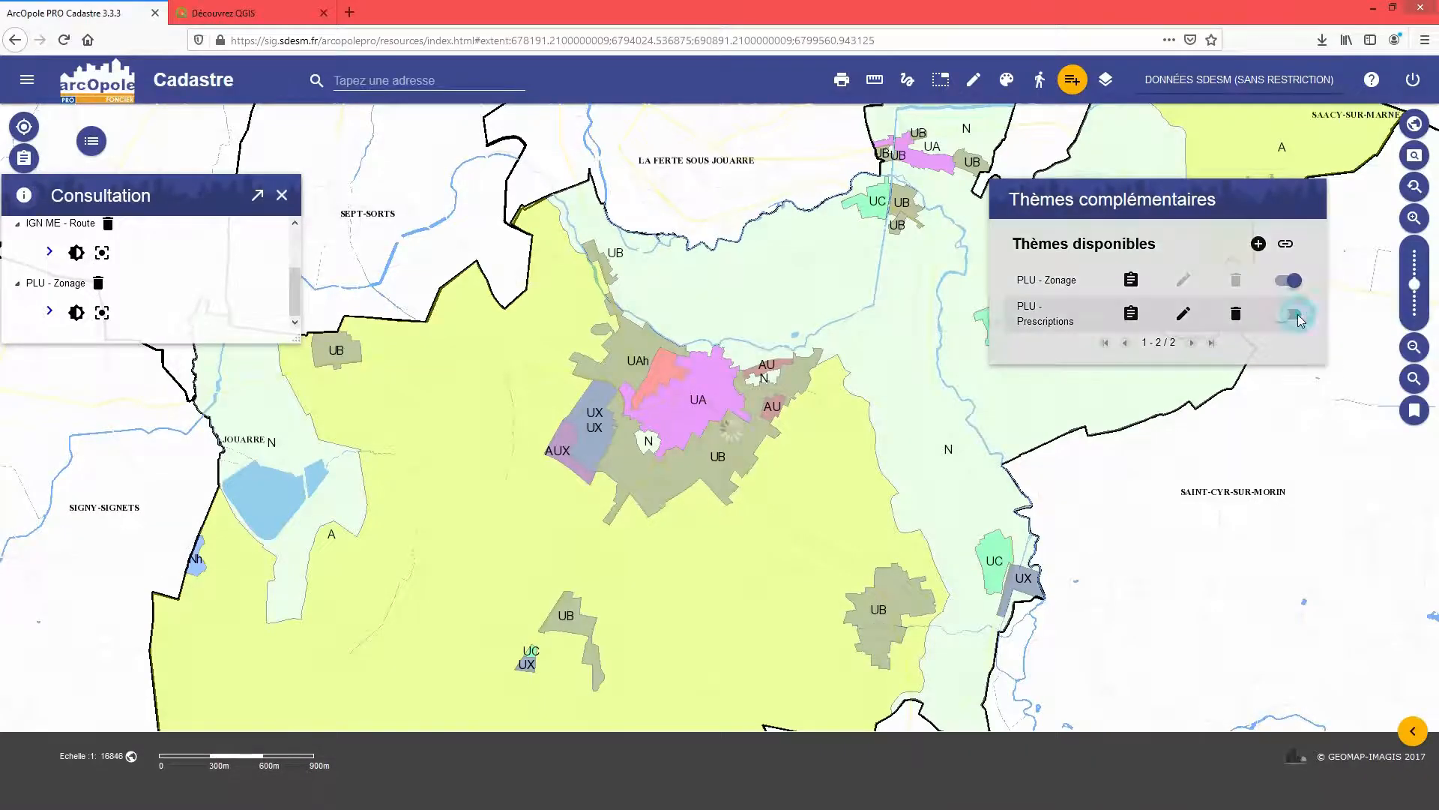
{"action": "left_click", "coordinate": [1299, 316]}
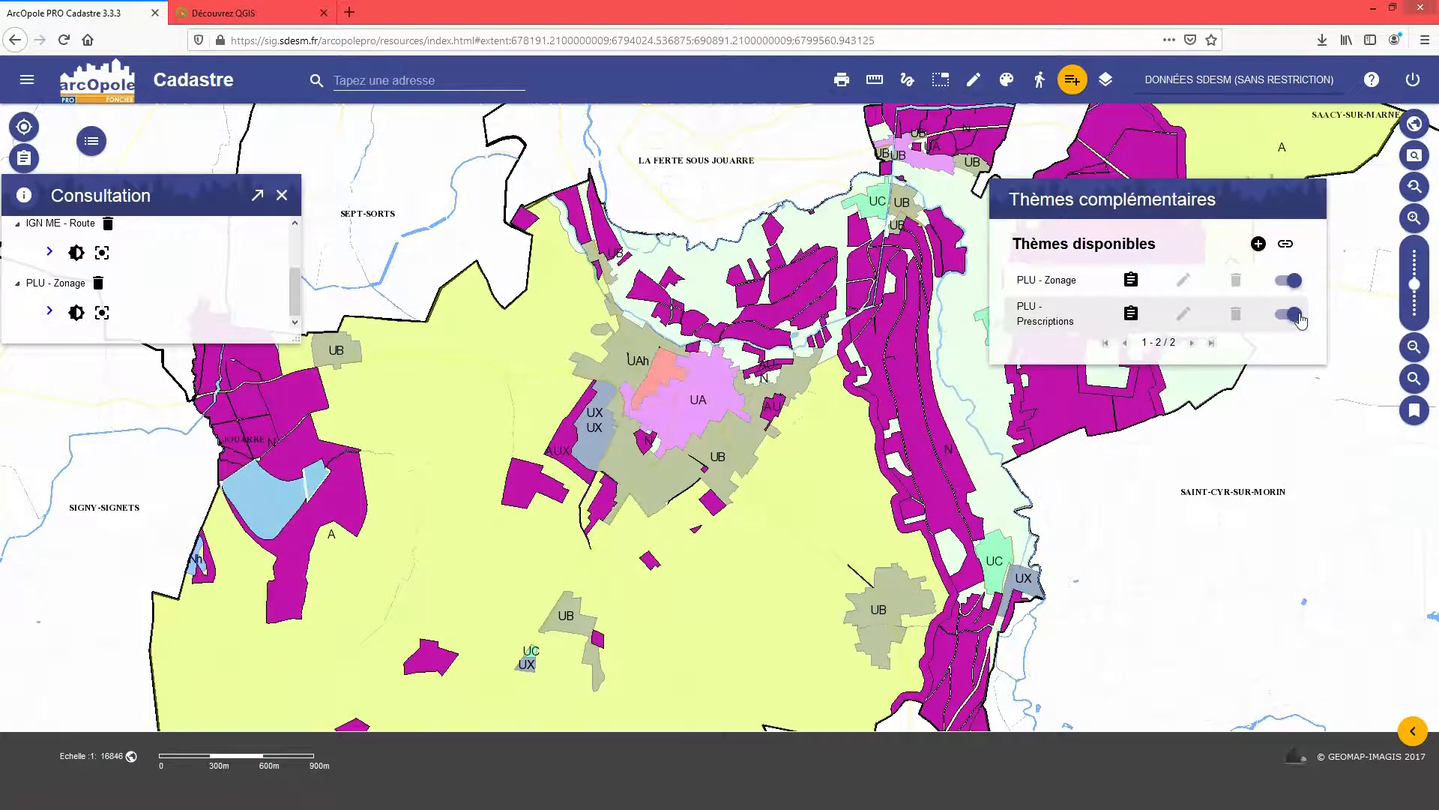
Close the consultation results and make the PLU - Prescriptions layer semi-transparent under the user themes, then collapse the layer list.
{"action": "left_click", "coordinate": [283, 196]}
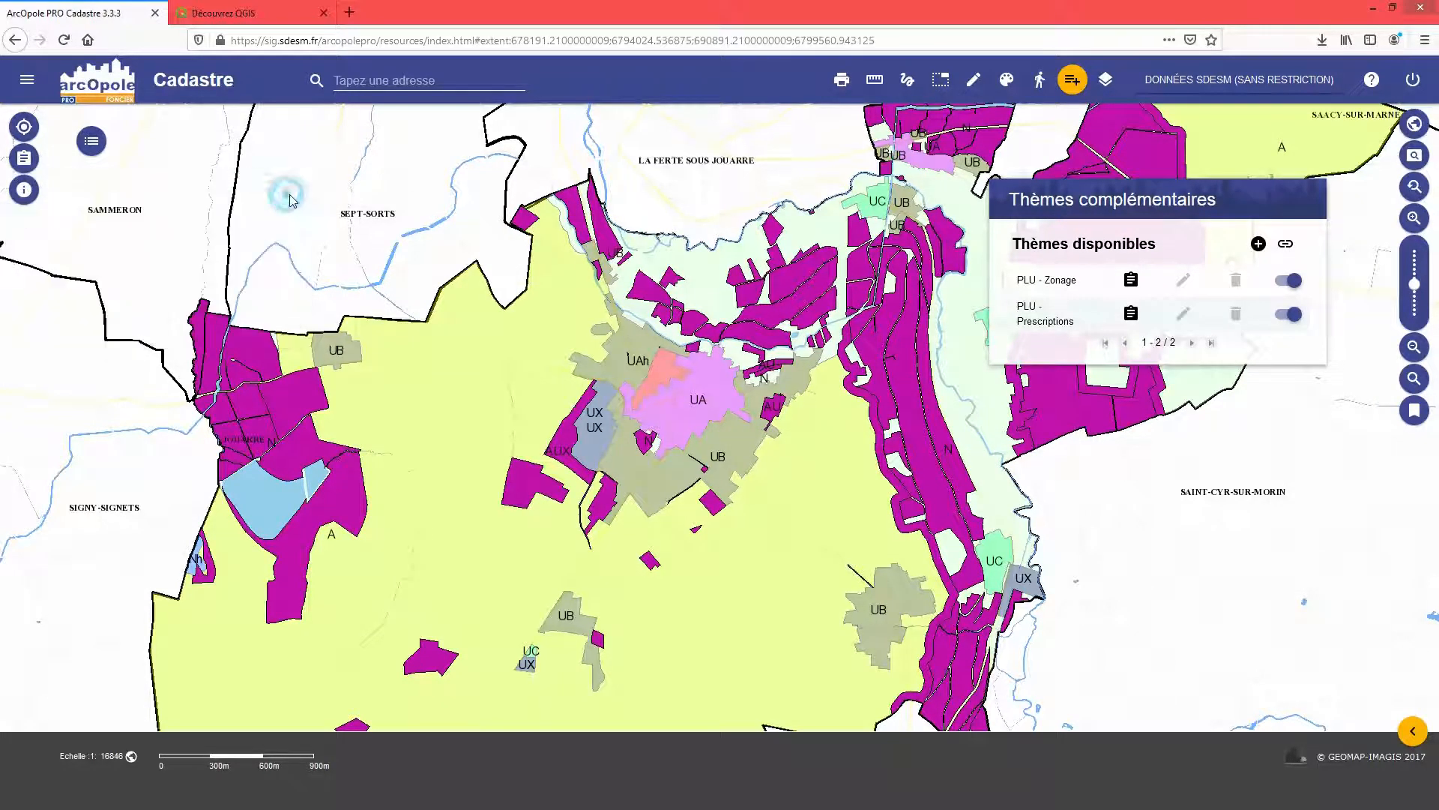
{"action": "left_click", "coordinate": [91, 141]}
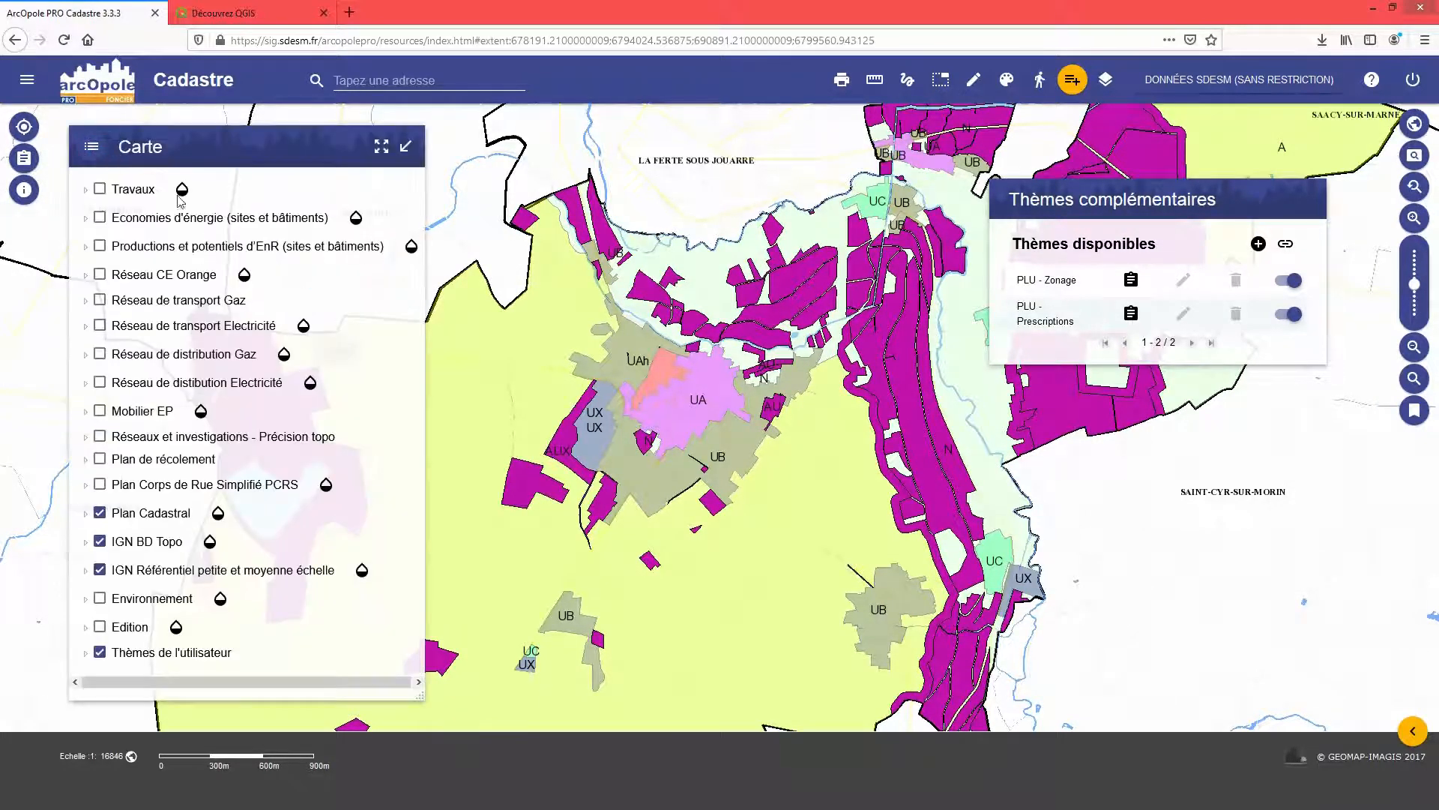
{"action": "left_click", "coordinate": [85, 660]}
{"action": "scroll", "coordinate": [272, 584], "scroll_direction": "down", "scroll_amount": 1}
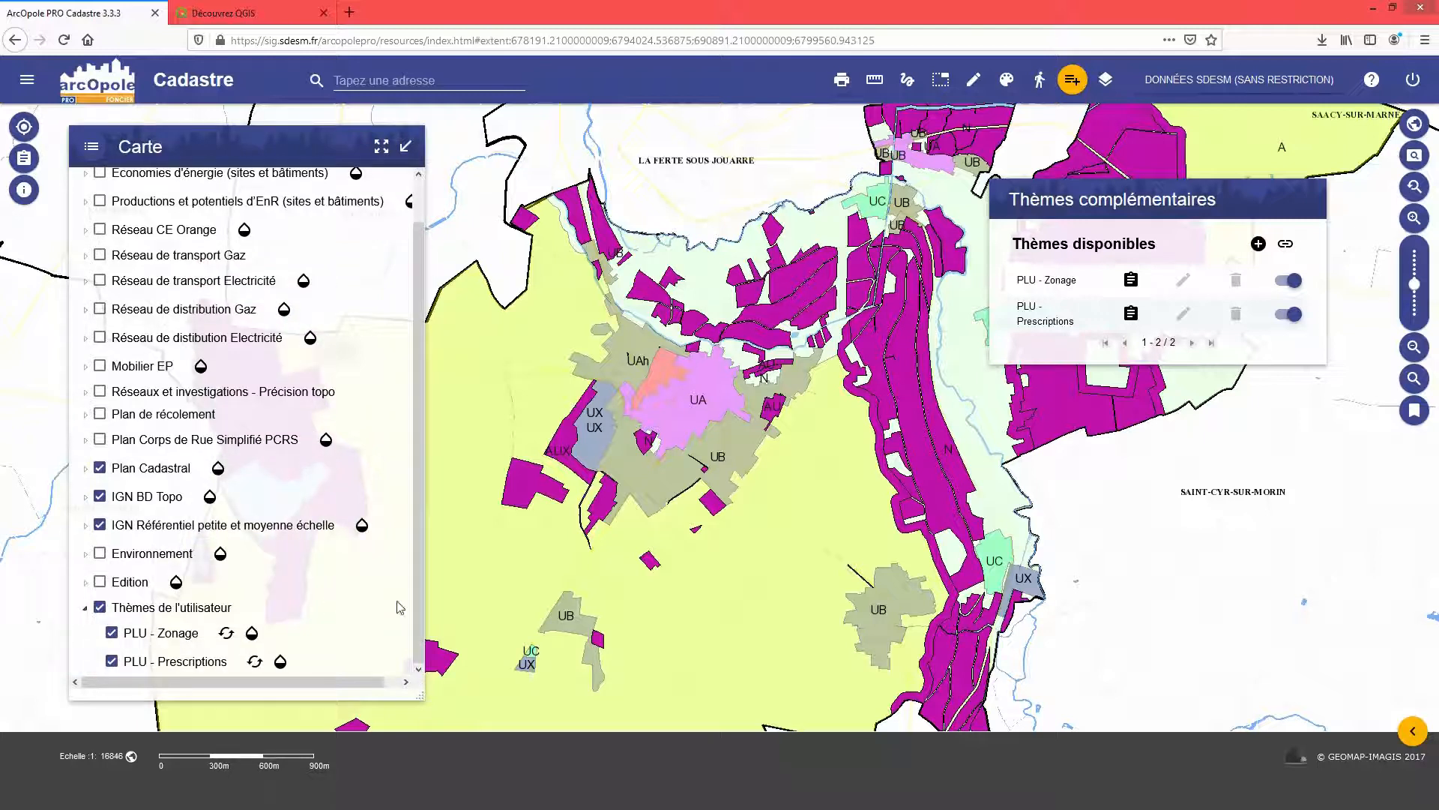
{"action": "left_click", "coordinate": [283, 664]}
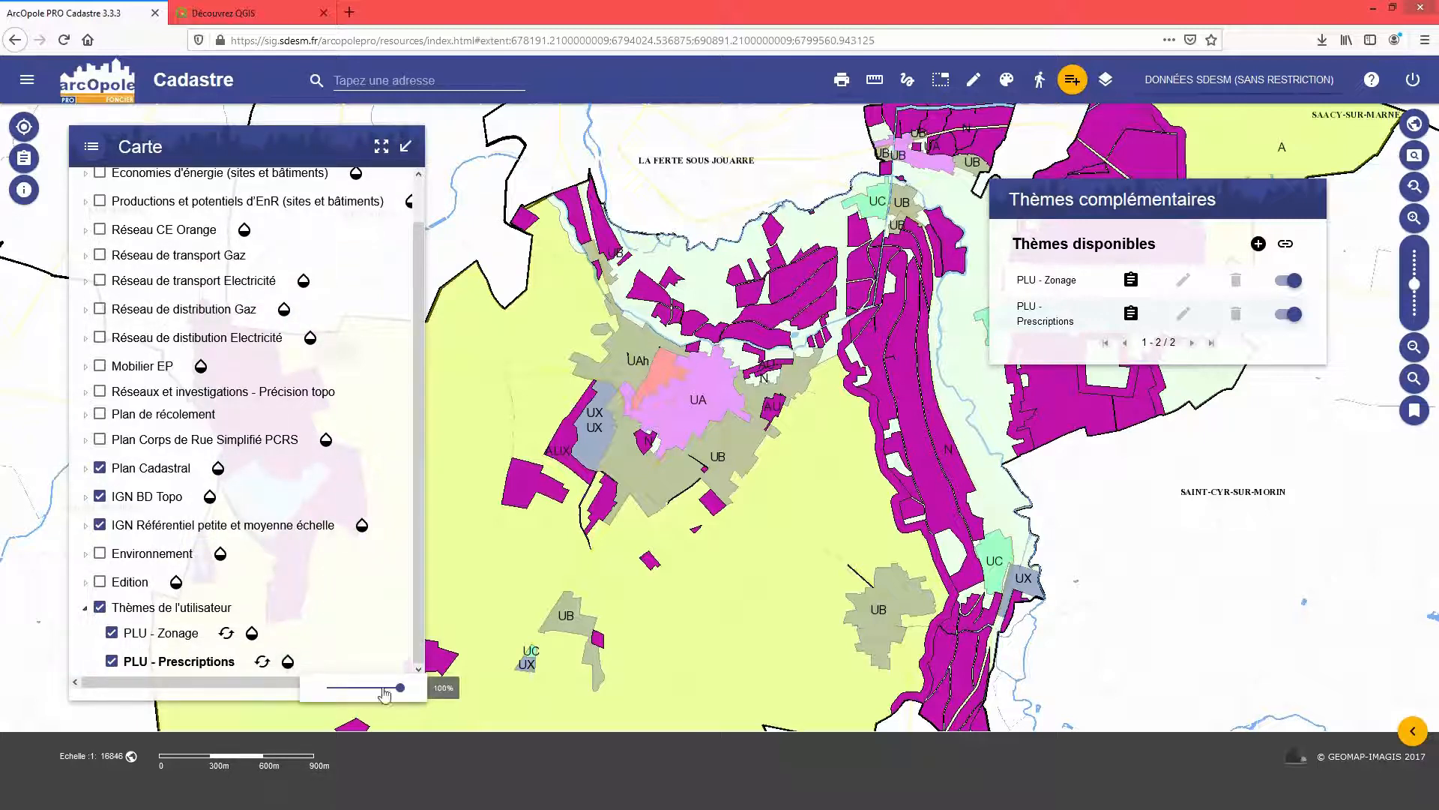
{"action": "left_click_drag", "start_coordinate": [395, 688], "coordinate": [365, 688]}
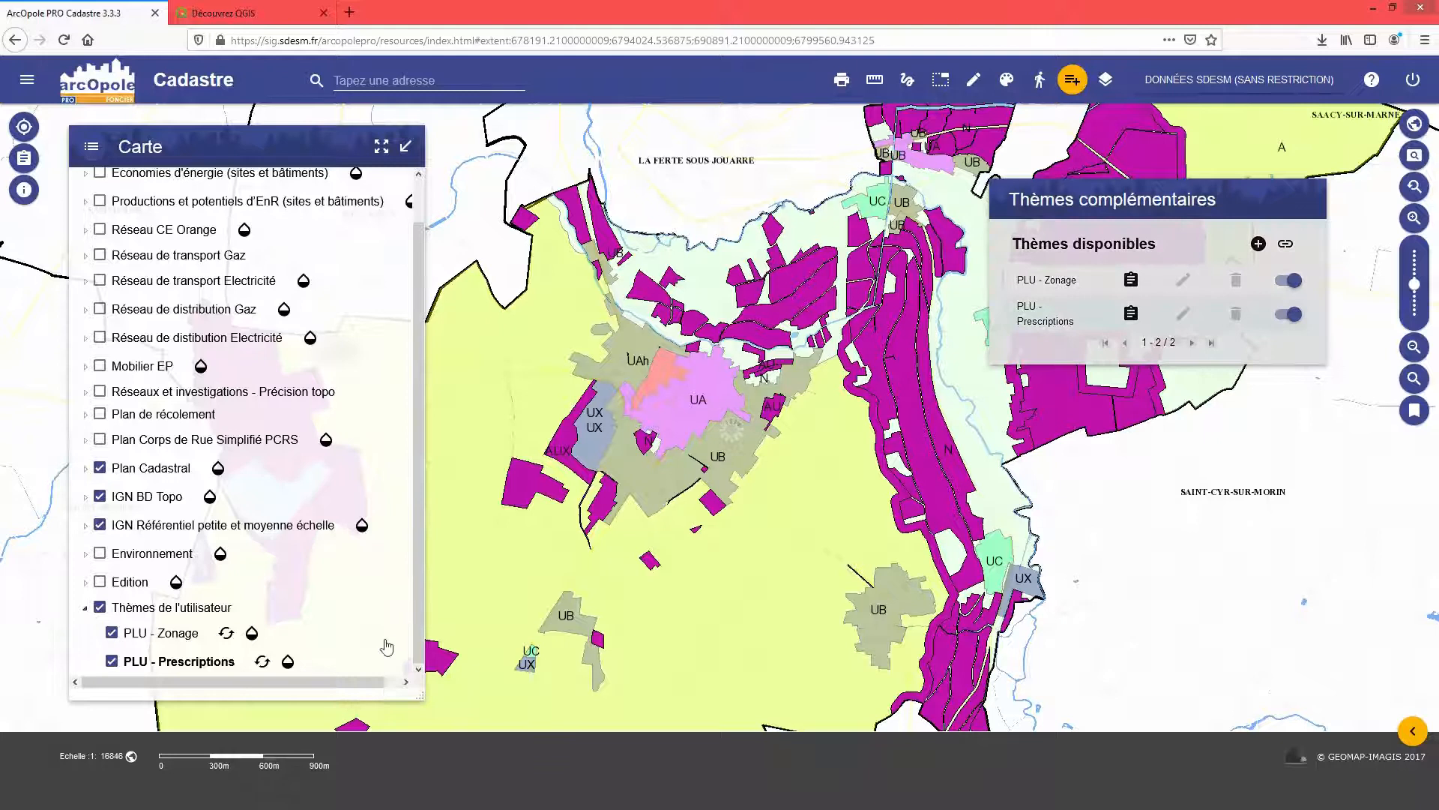
{"action": "left_click", "coordinate": [92, 146]}
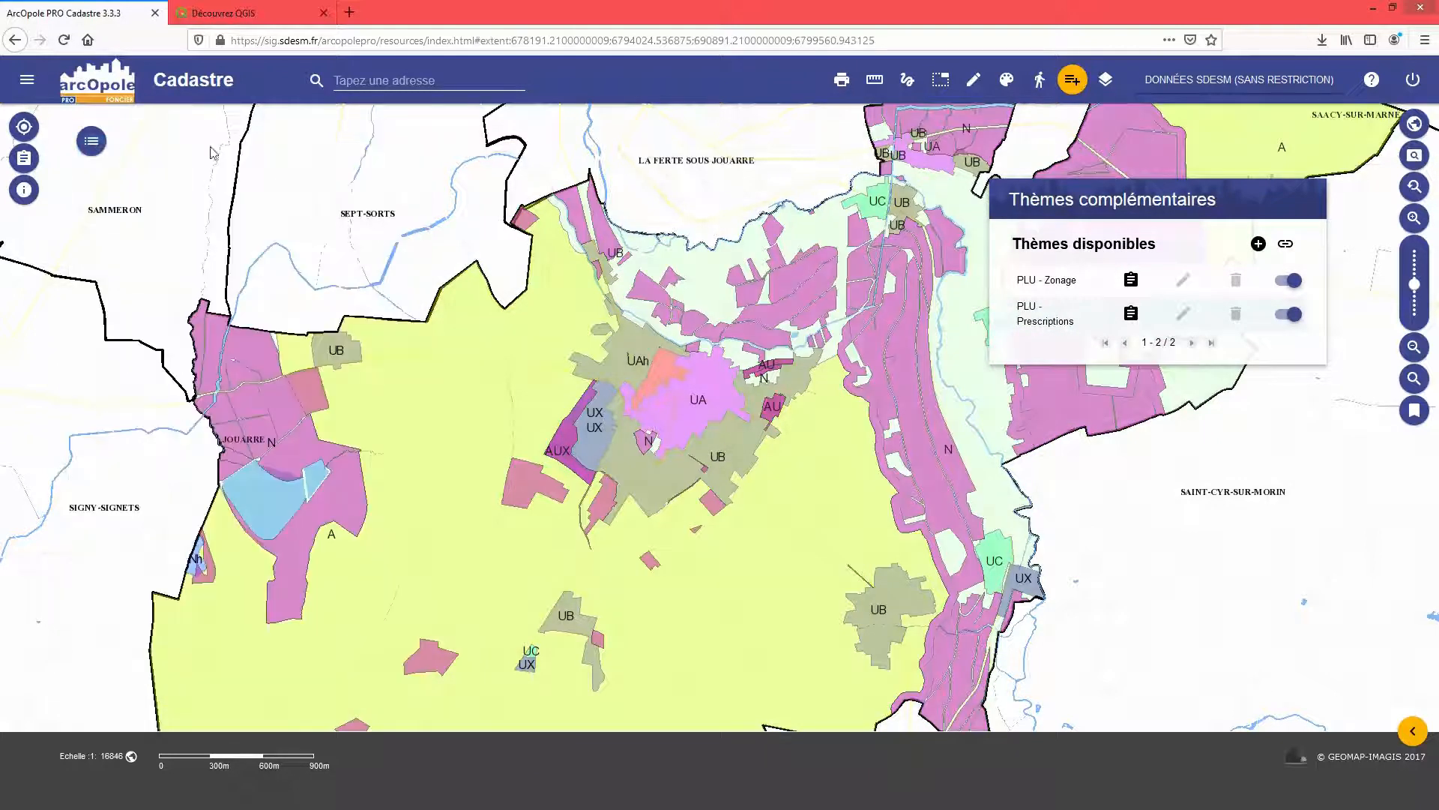
Create a new complementary theme by importing the shapefile archive TI_ReseauAEP.zip from the 77473 TREUZY-LEVELAY - AEP folder.
{"action": "left_click", "coordinate": [1259, 245]}
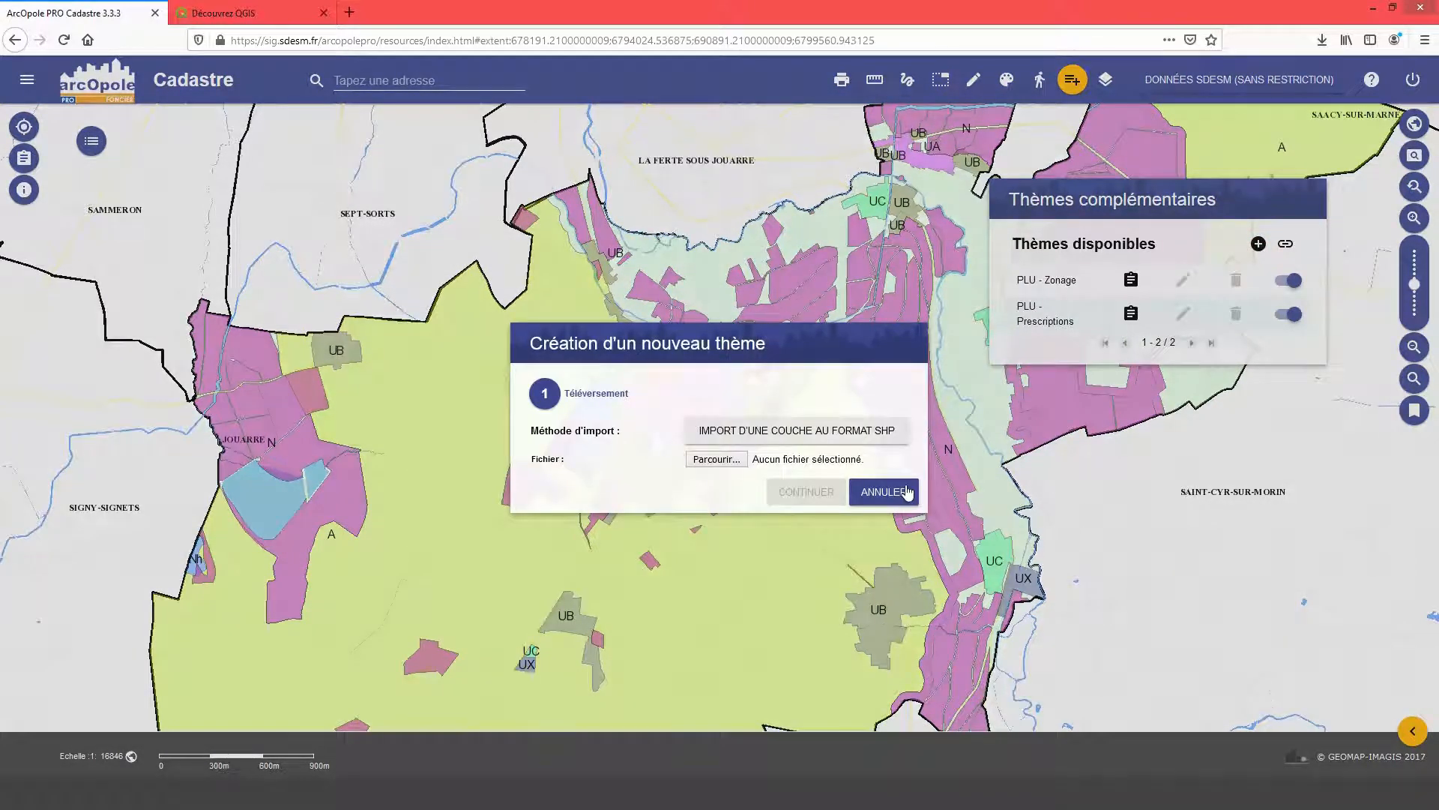
{"action": "left_click", "coordinate": [884, 492]}
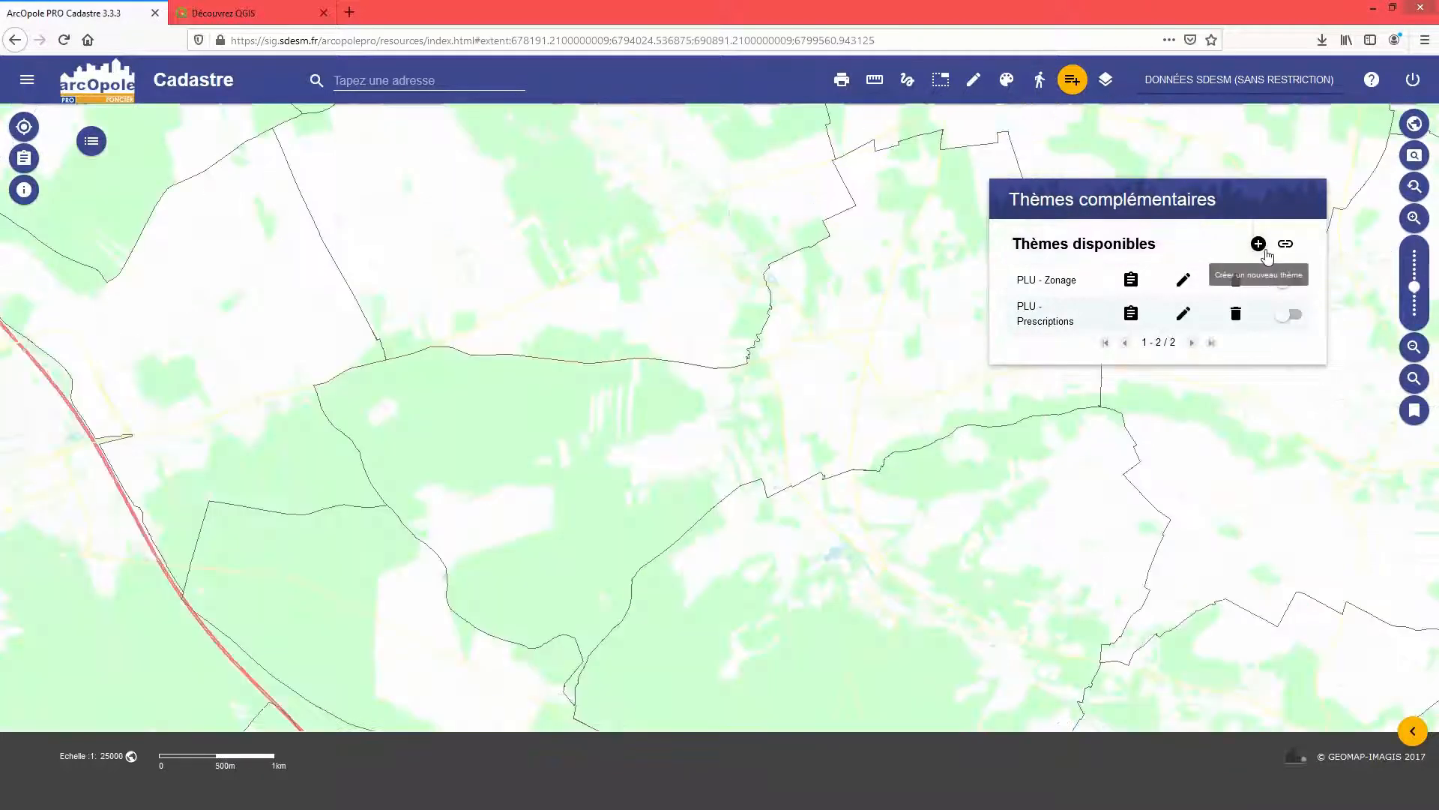
{"action": "left_click", "coordinate": [1258, 243]}
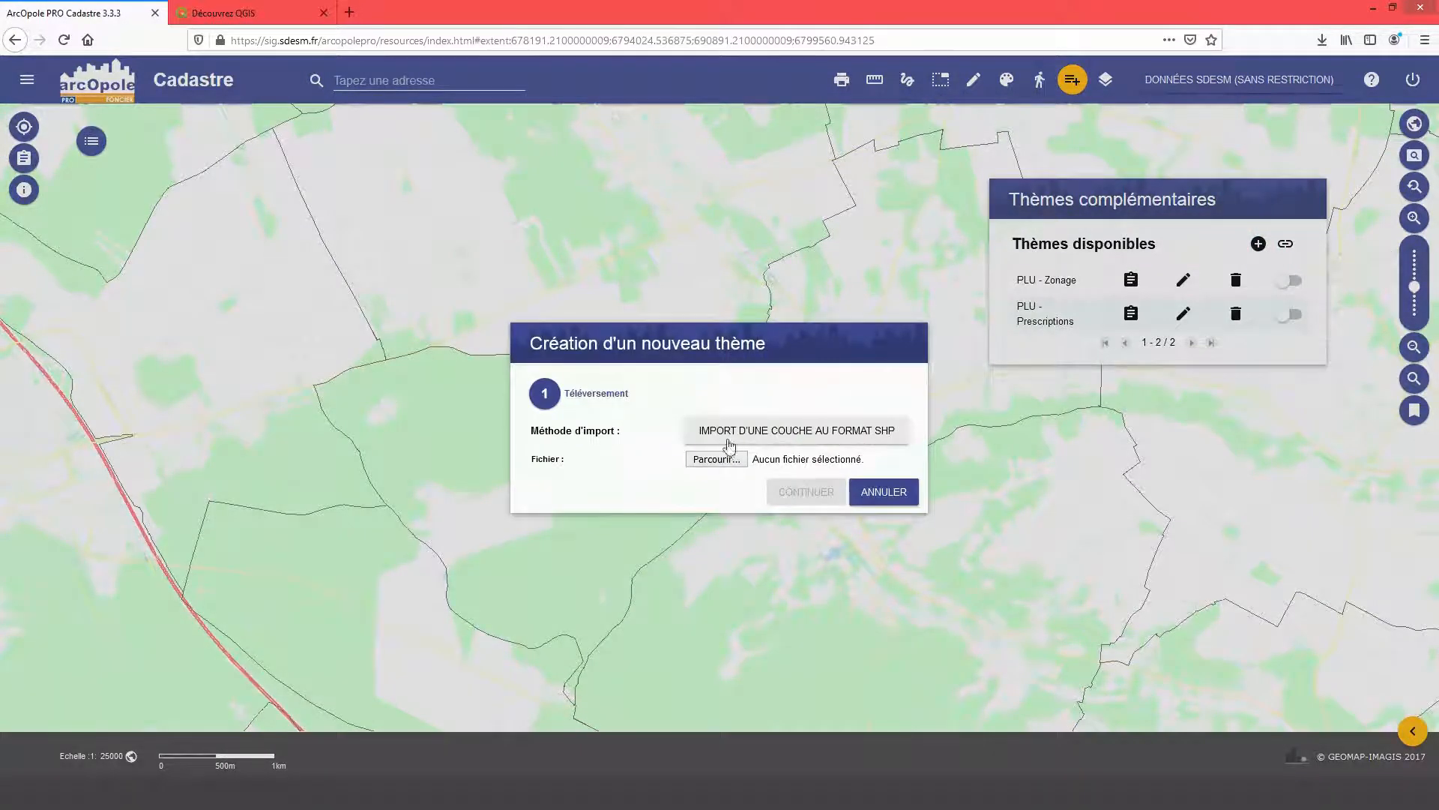
{"action": "left_click", "coordinate": [716, 459]}
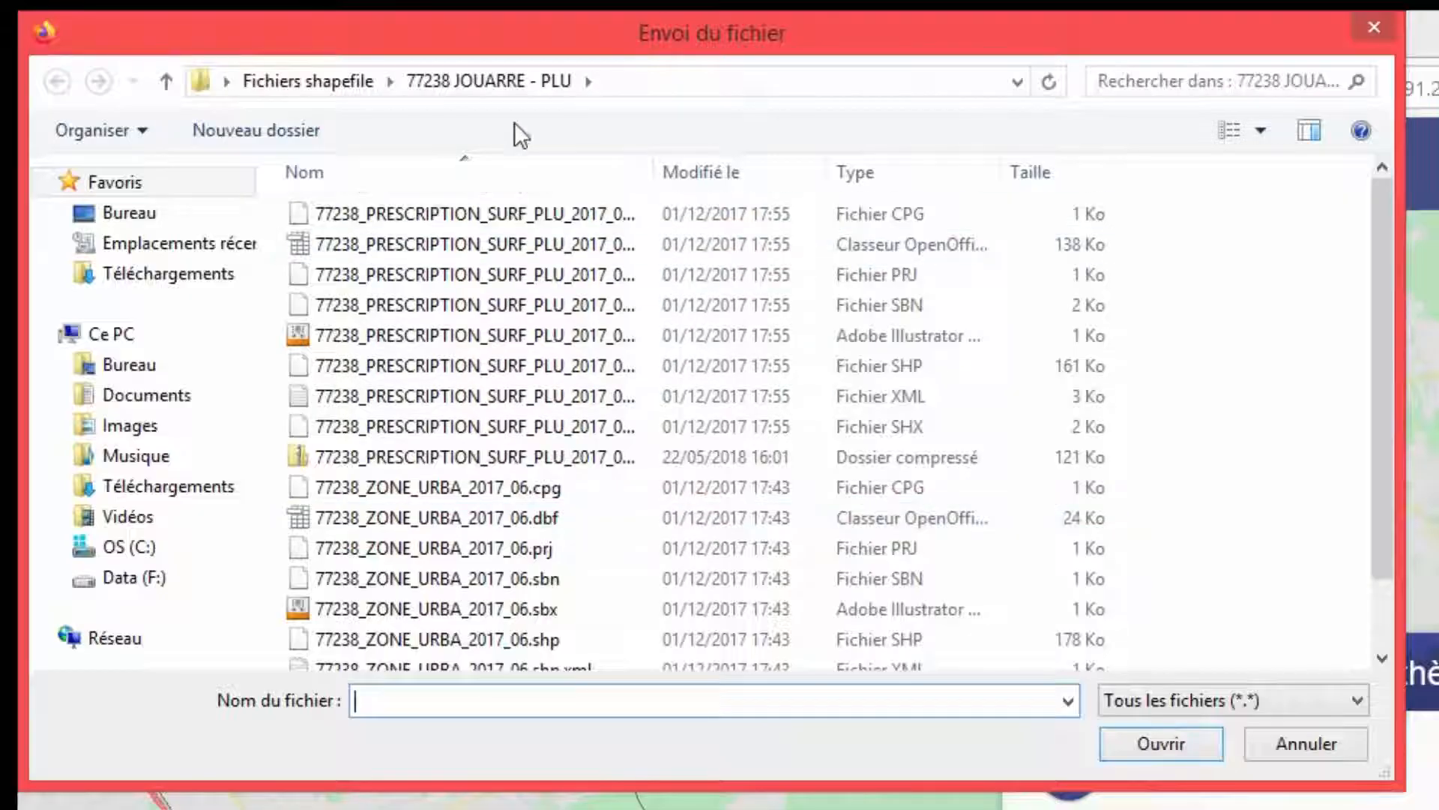
{"action": "left_click", "coordinate": [362, 87]}
{"action": "double_click", "coordinate": [495, 248]}
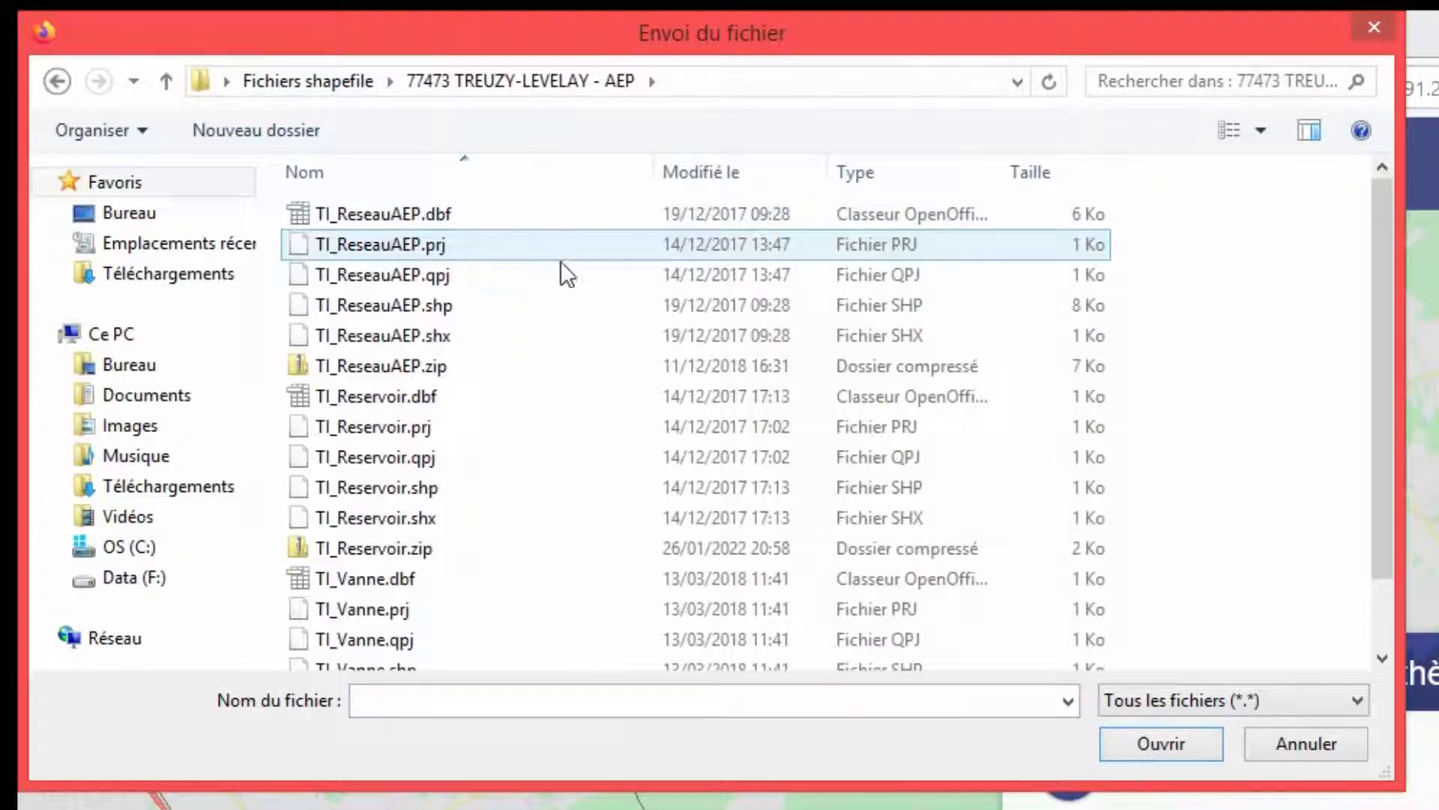
{"action": "left_click", "coordinate": [419, 366]}
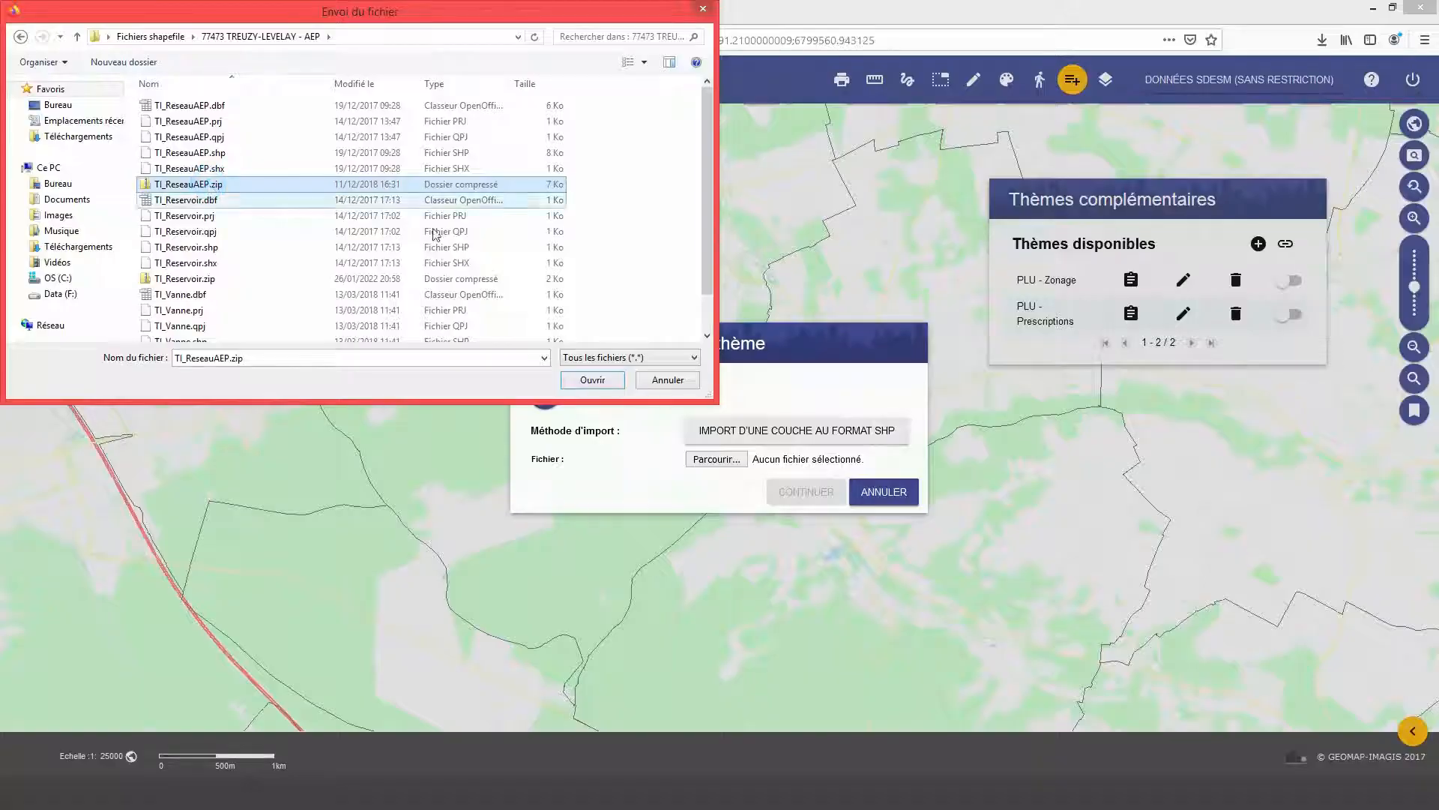
{"action": "left_click", "coordinate": [592, 379]}
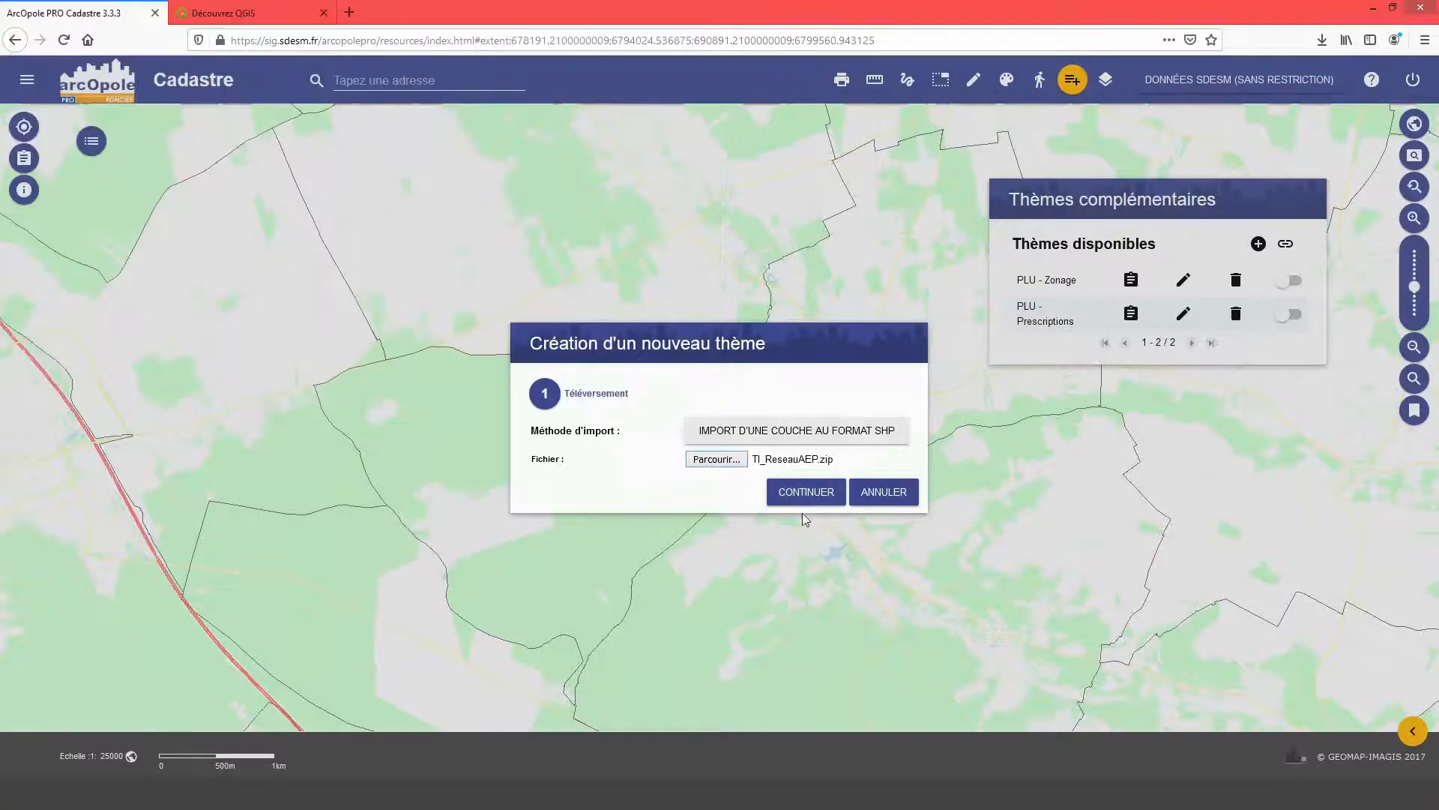
{"action": "left_click", "coordinate": [806, 497]}
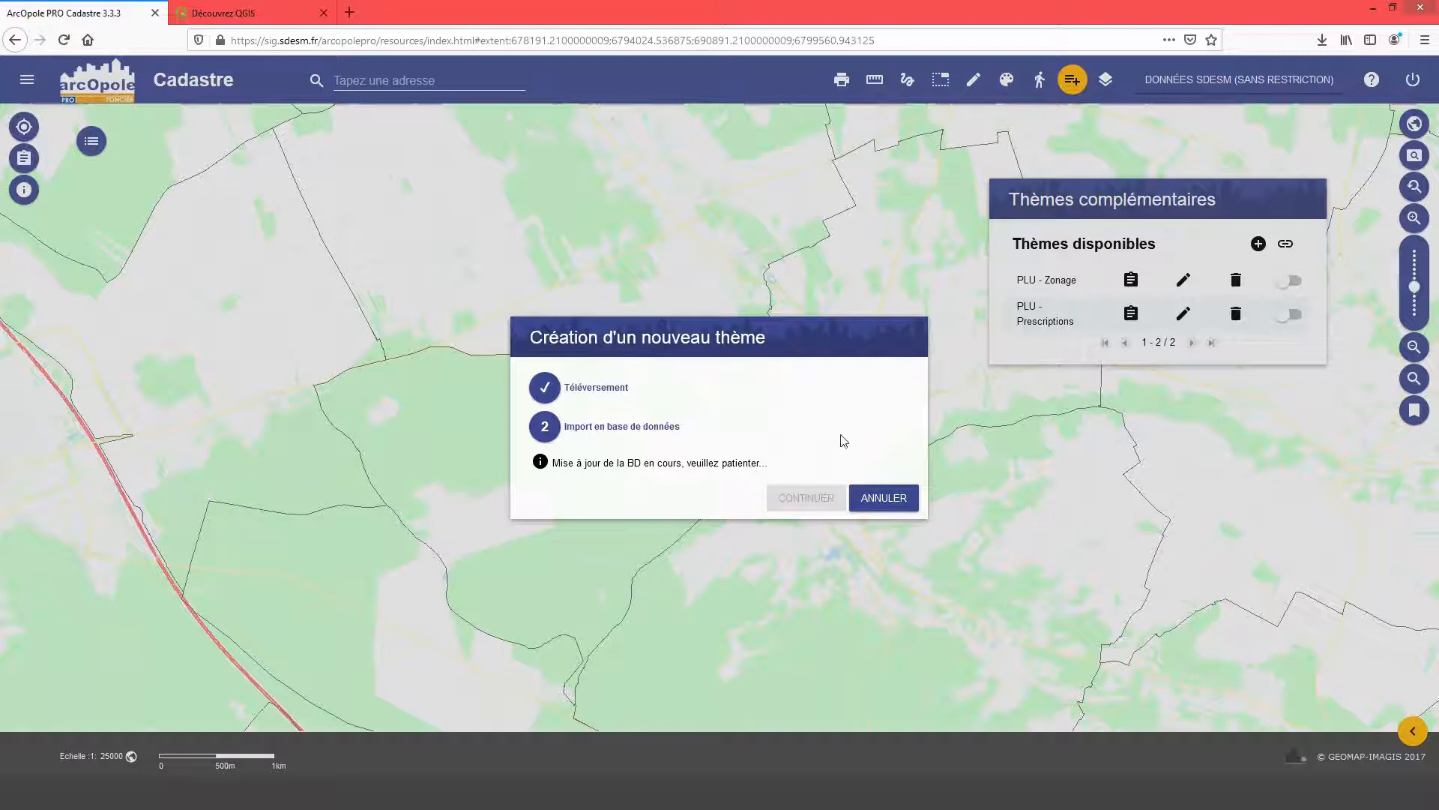
Set both the label and the description of the new theme to "AEP - Canalisations".
{"action": "left_click", "coordinate": [674, 360]}
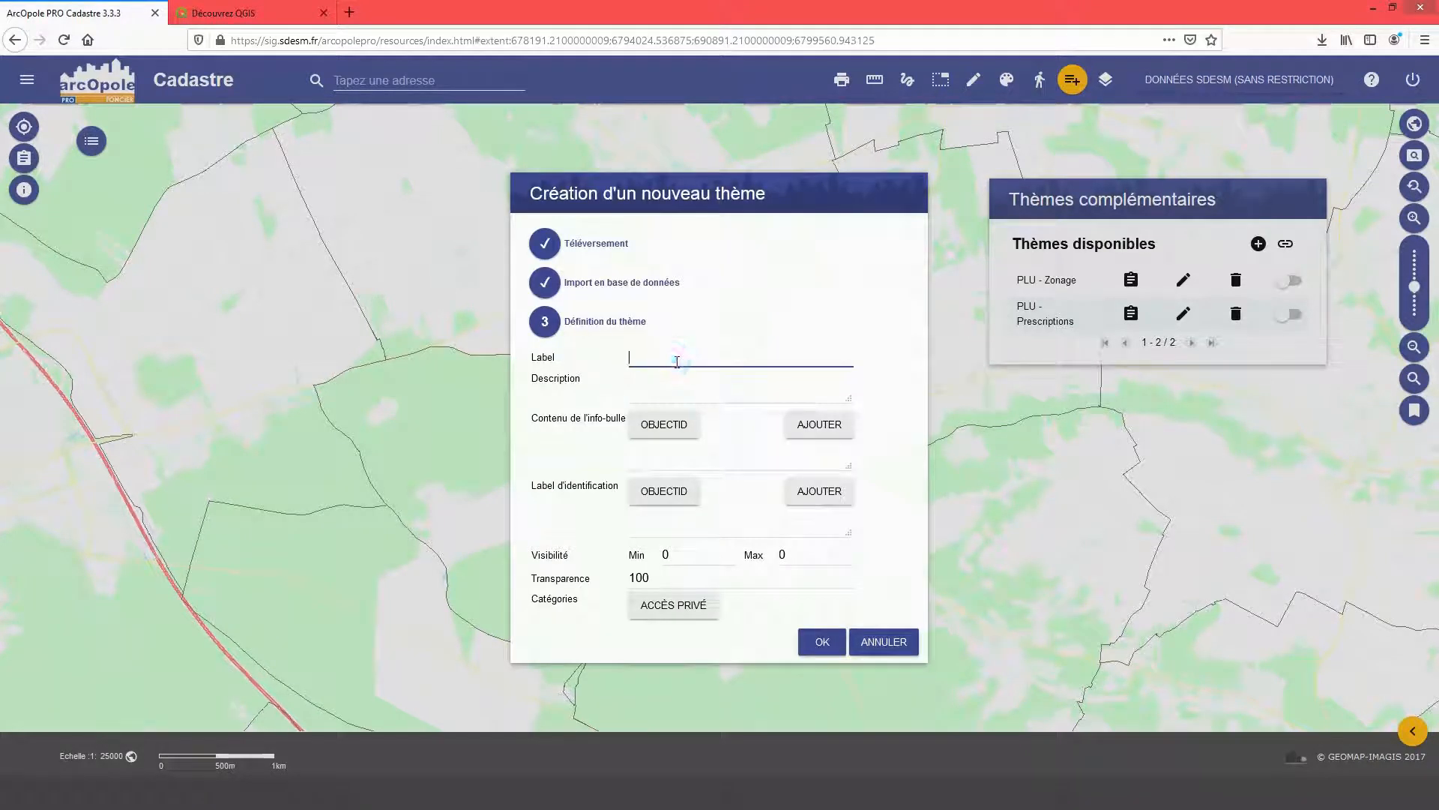
{"action": "type", "text": "AEP - Canalisations"}
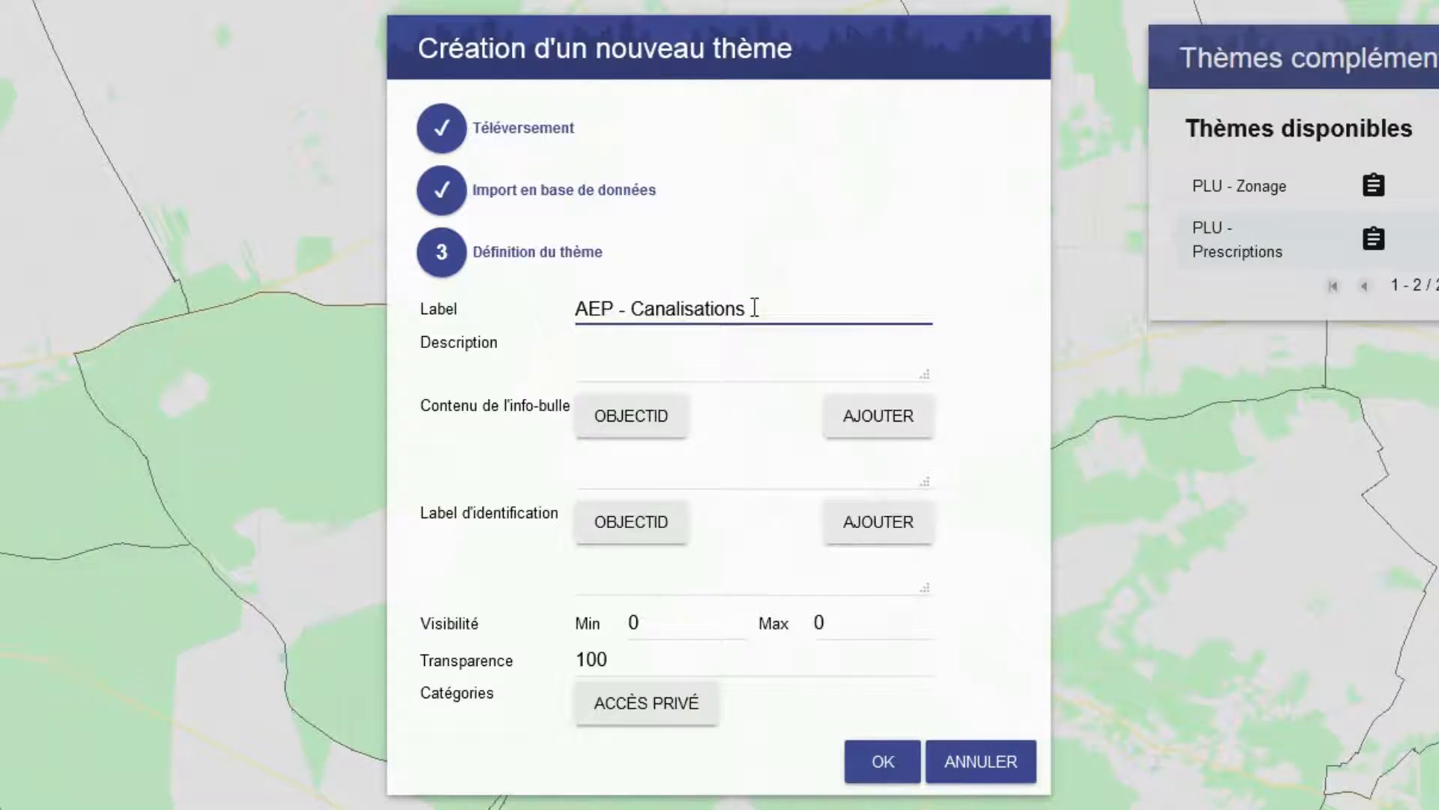
{"action": "left_click_drag", "start_coordinate": [754, 308], "coordinate": [535, 307]}
{"action": "key", "text": "ctrl+c"}
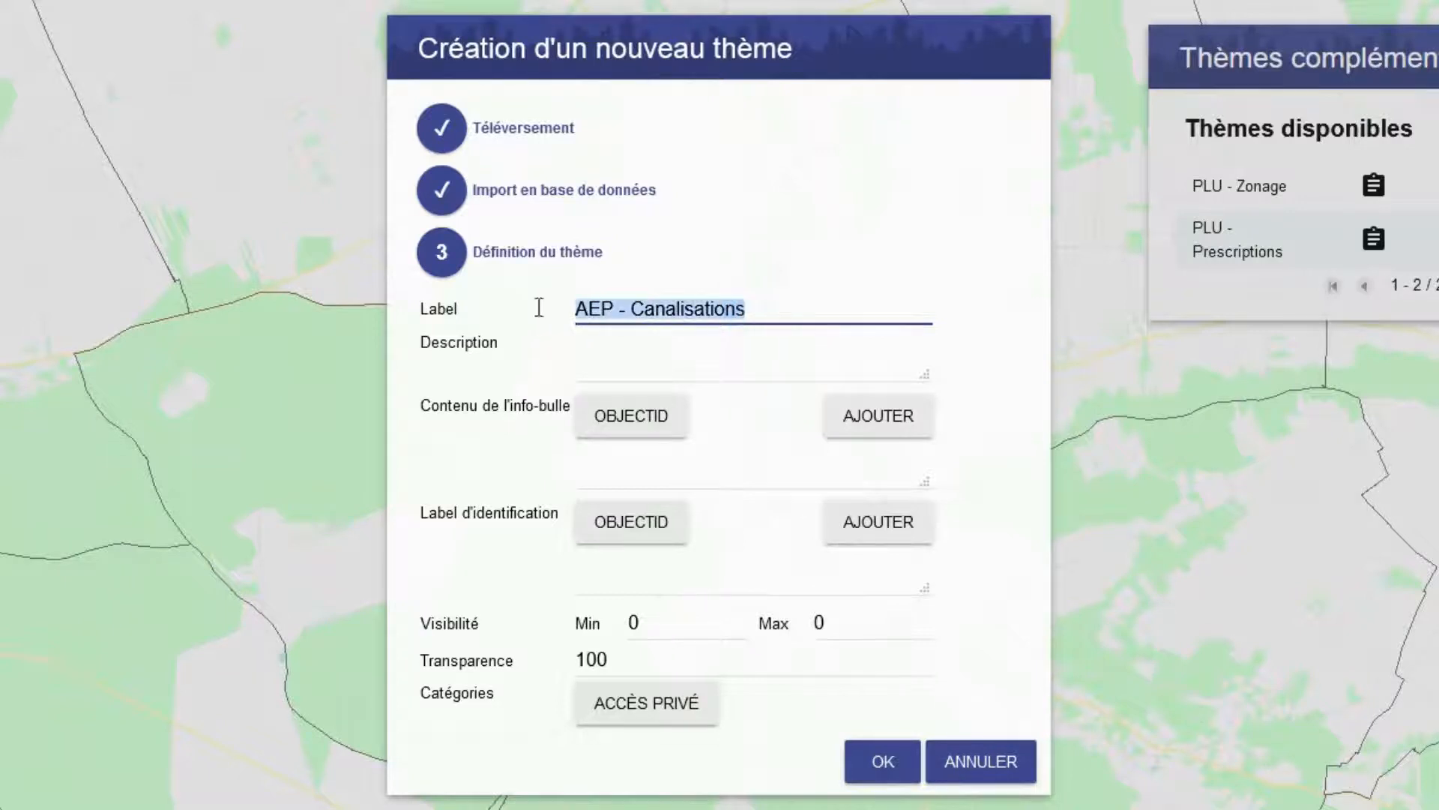
{"action": "left_click", "coordinate": [659, 353]}
{"action": "key", "text": "ctrl+v"}
Build the tooltip content of the AEP - Canalisations theme from the diametre and materiau fields, as [diametre][materiau].
{"action": "left_click", "coordinate": [637, 432]}
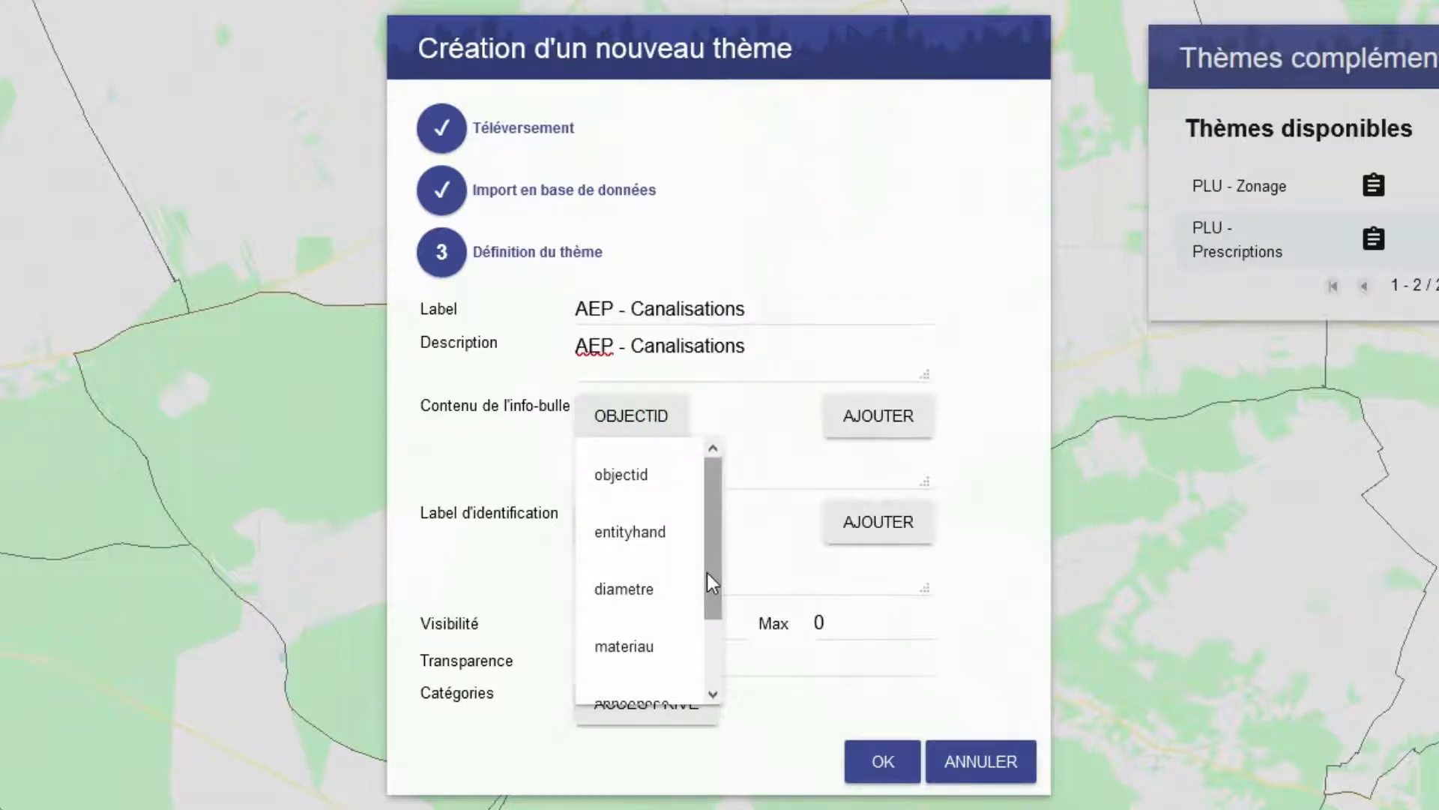
{"action": "mouse_move", "coordinate": [709, 575]}
{"action": "left_mouse_down"}
{"action": "mouse_move", "coordinate": [722, 648]}
{"action": "mouse_move", "coordinate": [717, 572]}
{"action": "left_mouse_up"}
{"action": "left_click", "coordinate": [625, 592]}
{"action": "left_click", "coordinate": [859, 435]}
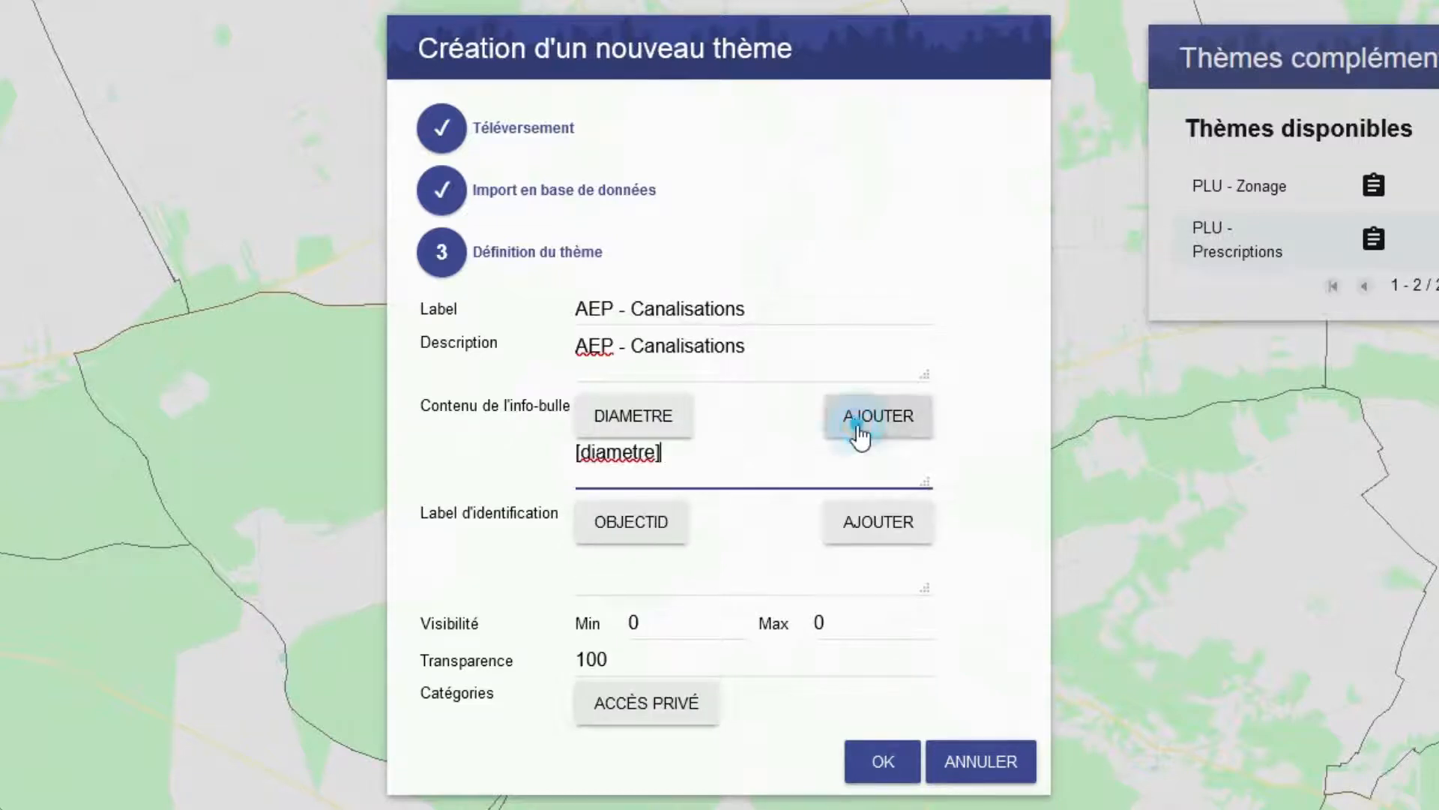
{"action": "left_click", "coordinate": [642, 420]}
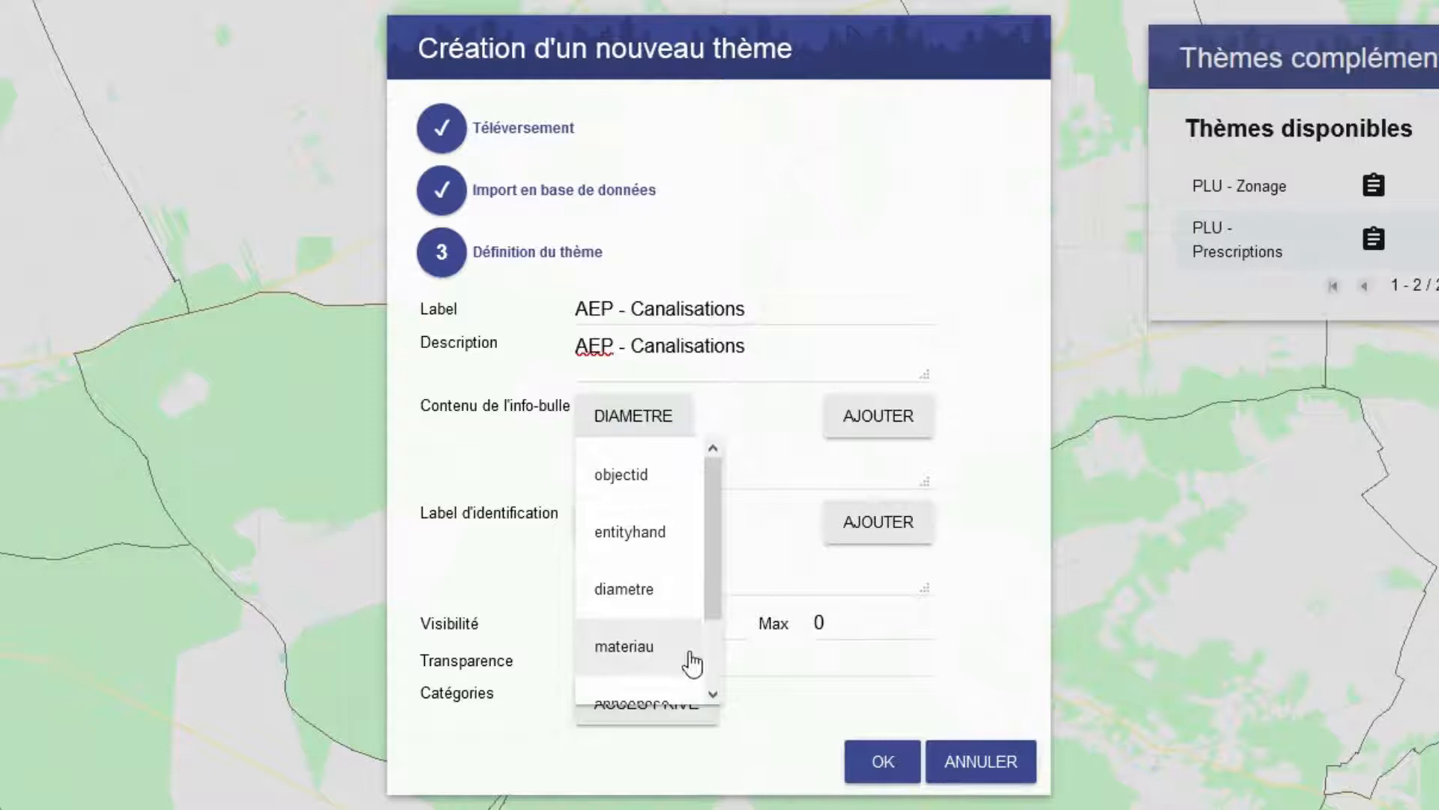
{"action": "left_click", "coordinate": [649, 649]}
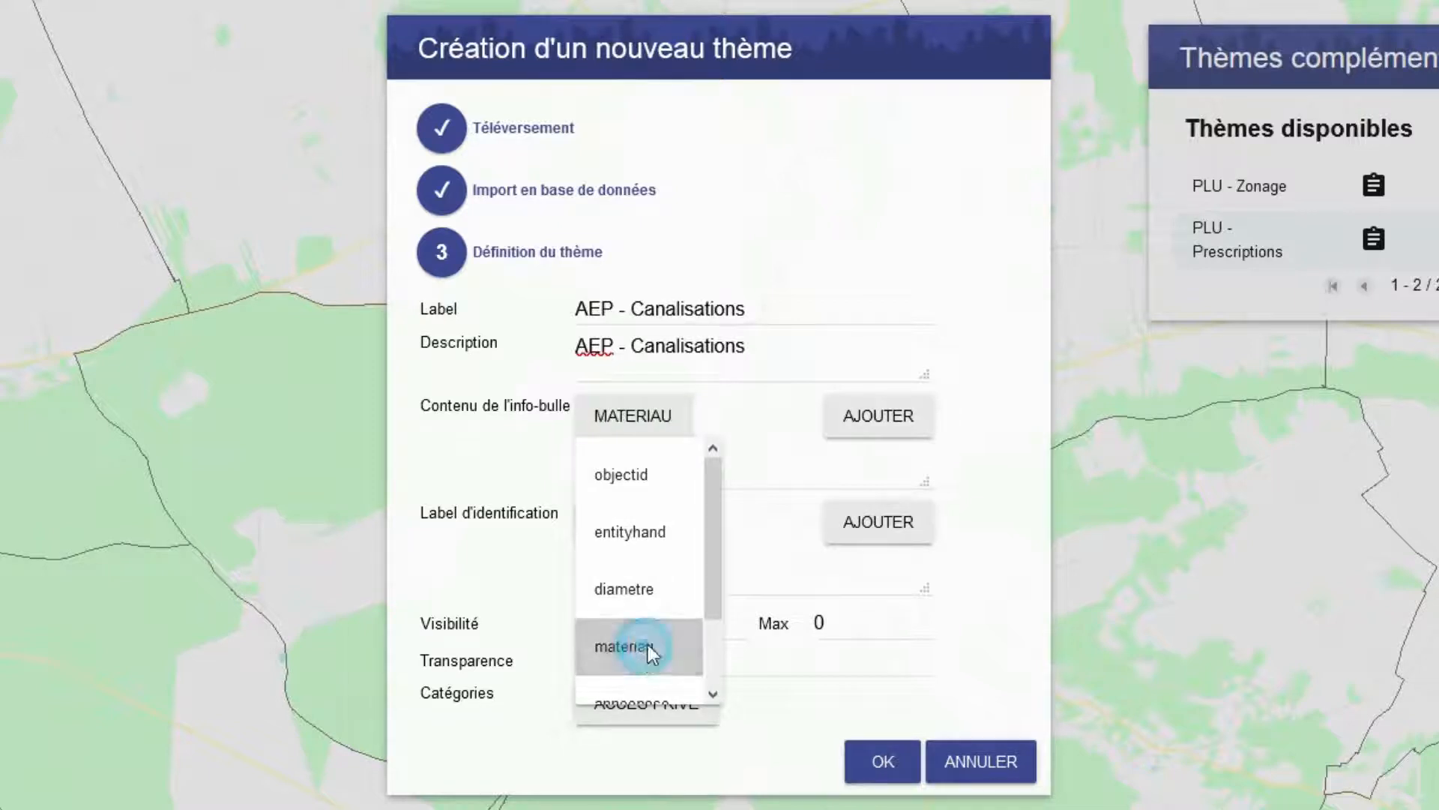
{"action": "left_click", "coordinate": [870, 420]}
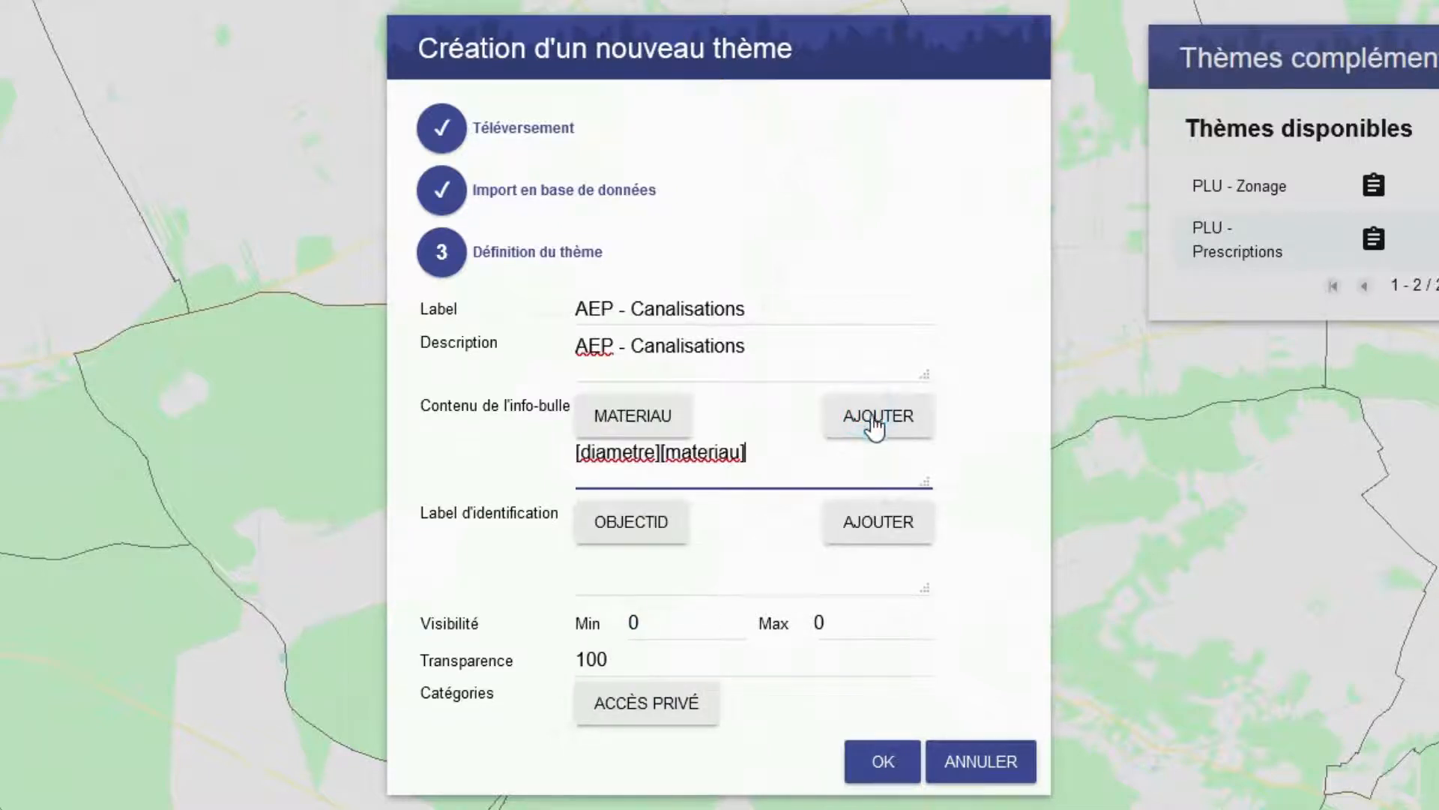
Compose the theme's identification label from the diametre and materiau fields, as [diametre][materiau].
{"action": "left_click", "coordinate": [632, 534]}
{"action": "left_click", "coordinate": [656, 697]}
{"action": "left_click", "coordinate": [855, 538]}
{"action": "left_click", "coordinate": [653, 541]}
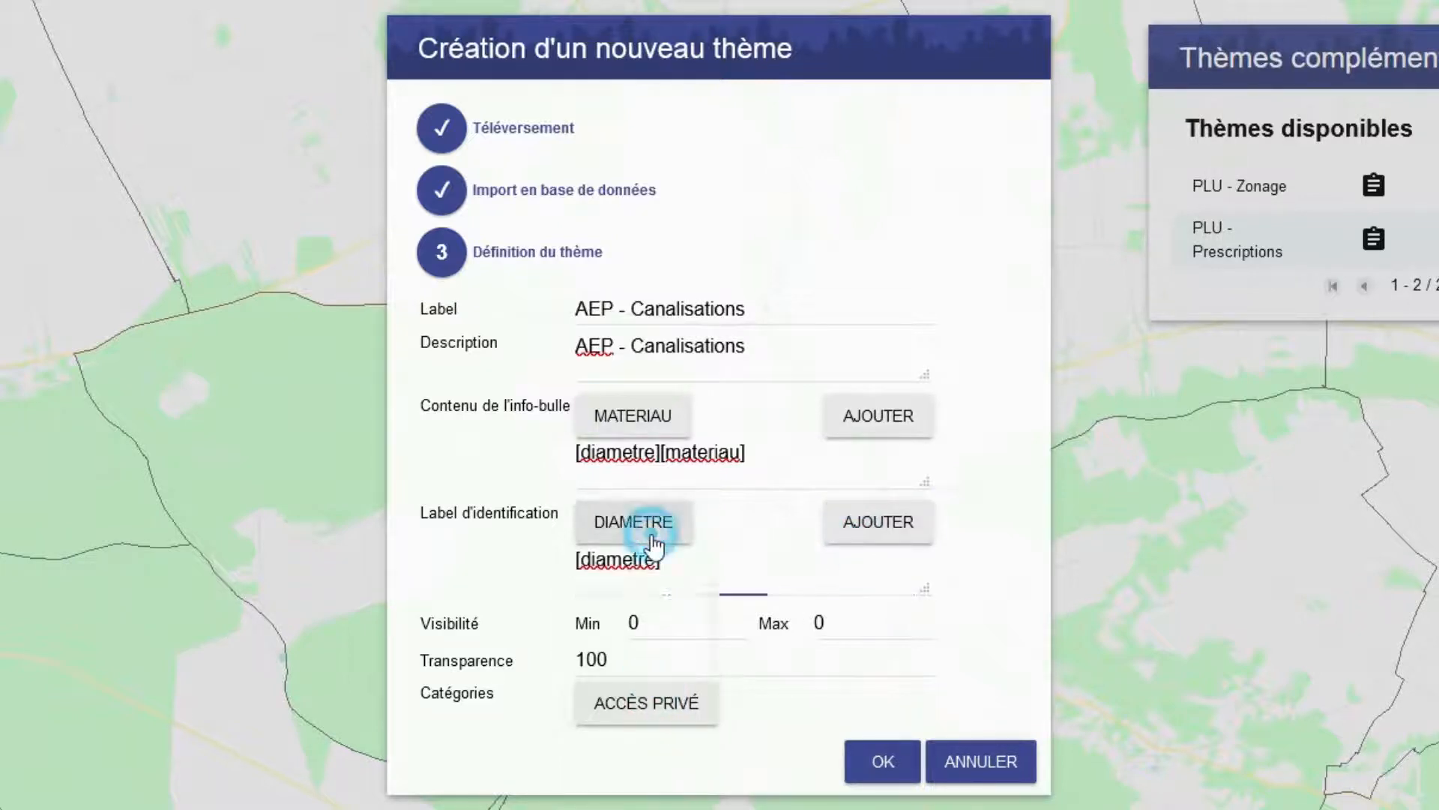
{"action": "left_click", "coordinate": [642, 756]}
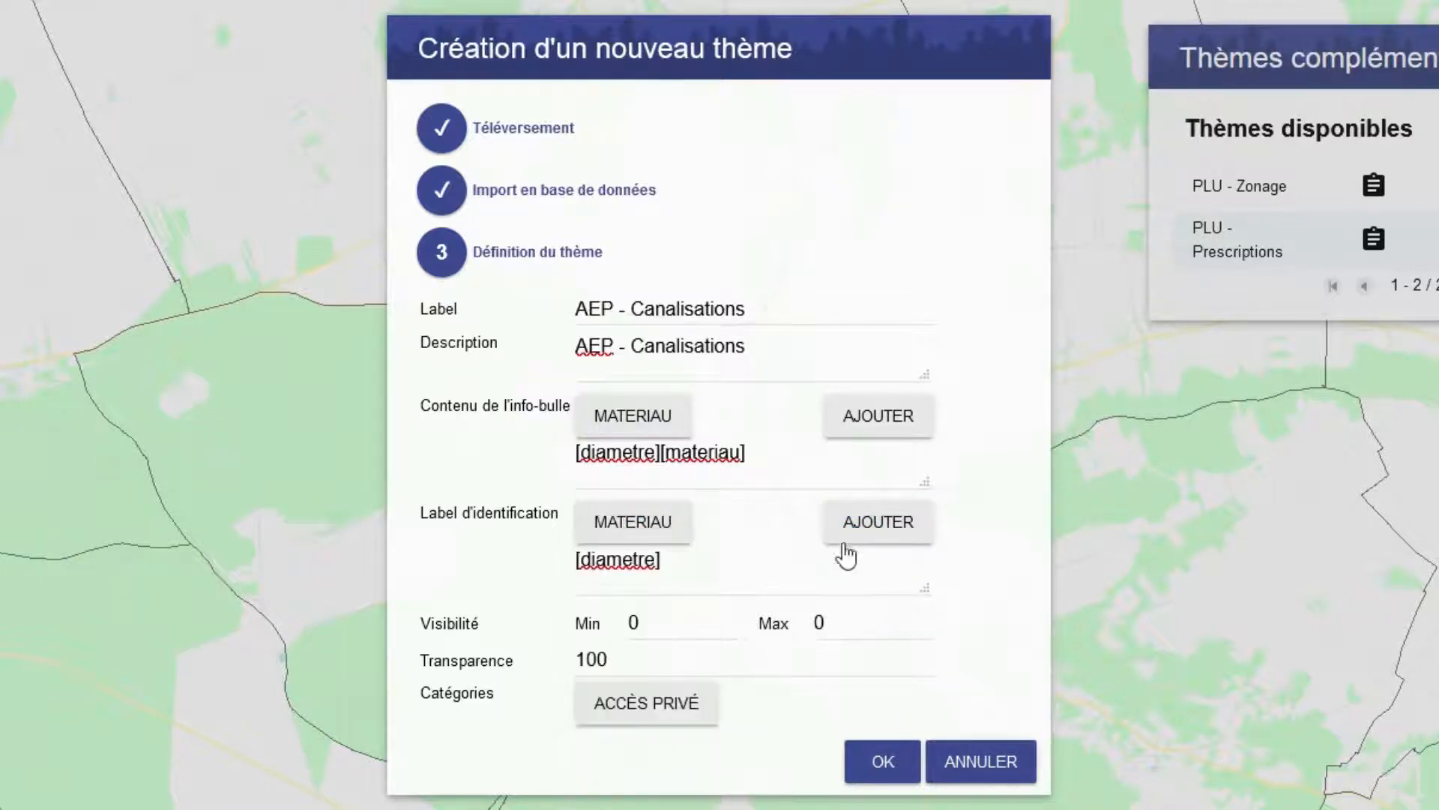
{"action": "left_click", "coordinate": [876, 536]}
Set the minimum visibility to 25000, validate the theme's creation, and turn on the display of AEP - Canalisations.
{"action": "left_click", "coordinate": [660, 636]}
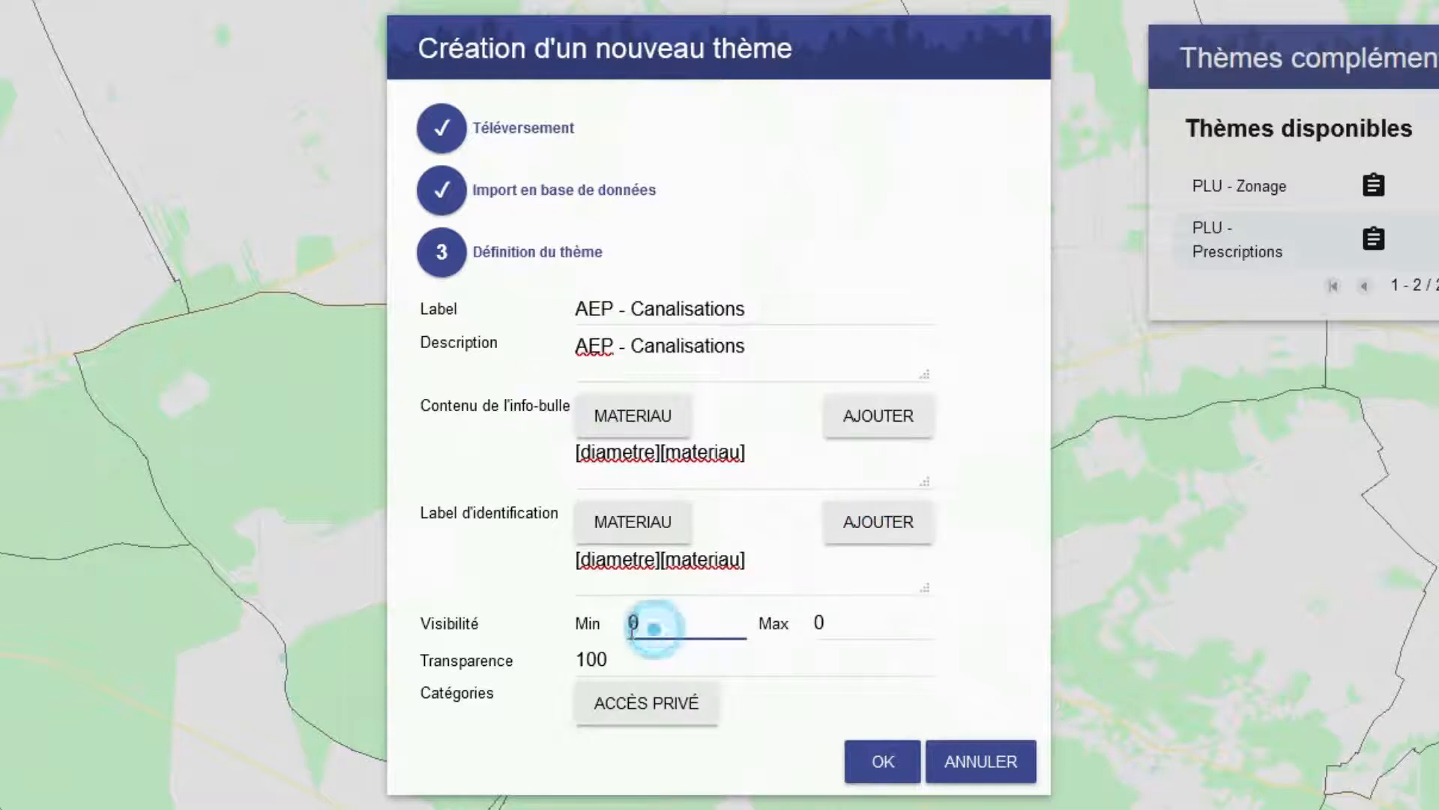
{"action": "type", "text": "25000"}
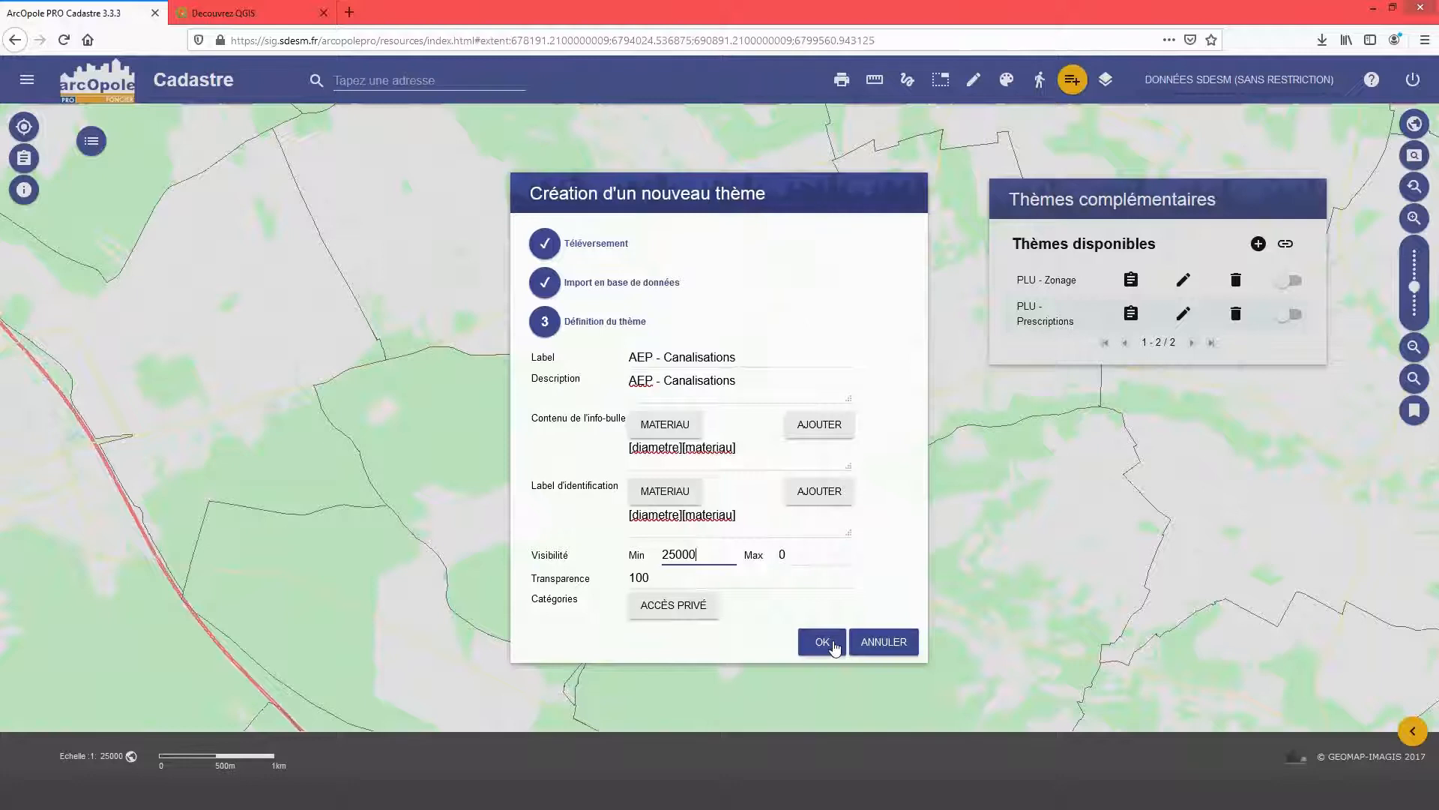
{"action": "left_click", "coordinate": [823, 642]}
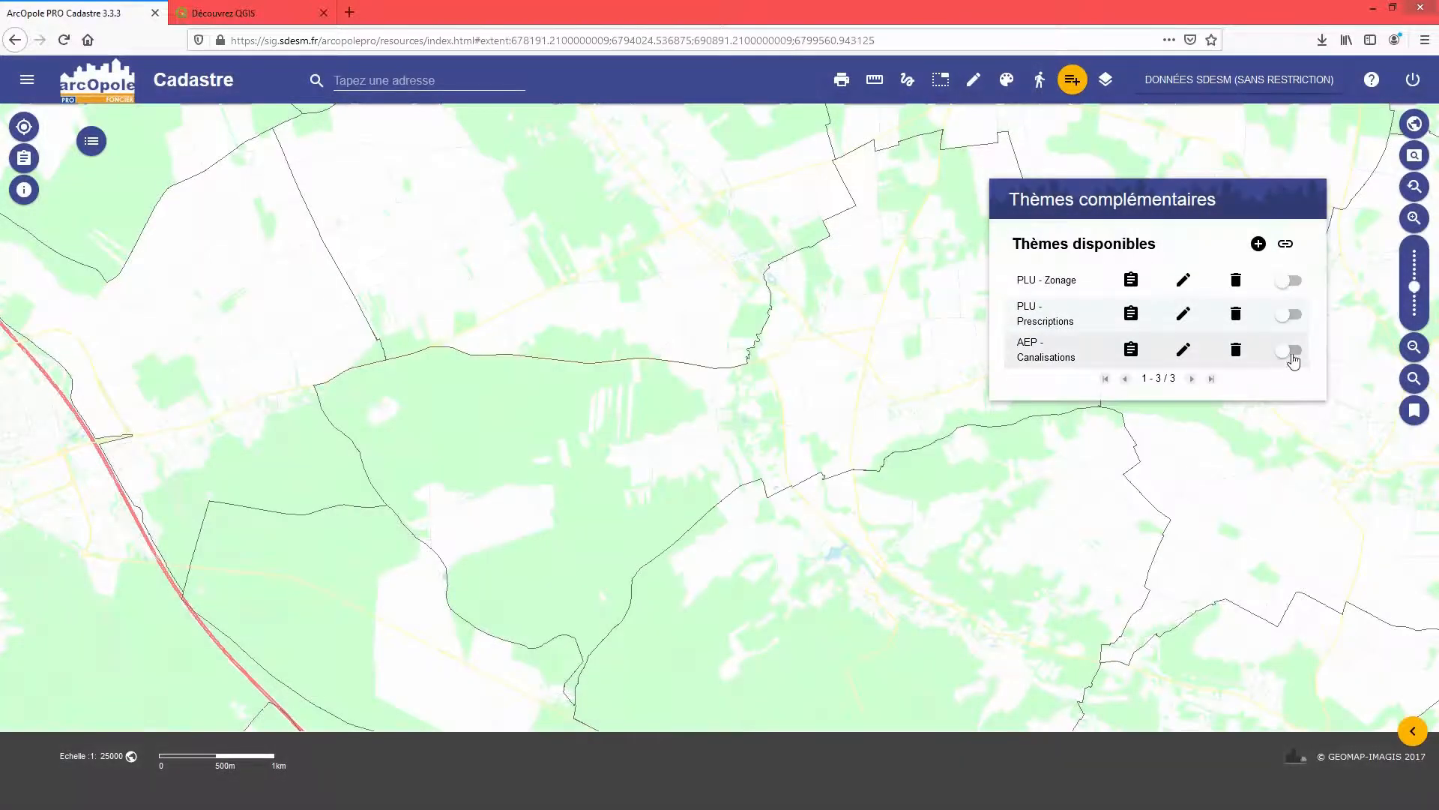
{"action": "left_click", "coordinate": [1291, 352]}
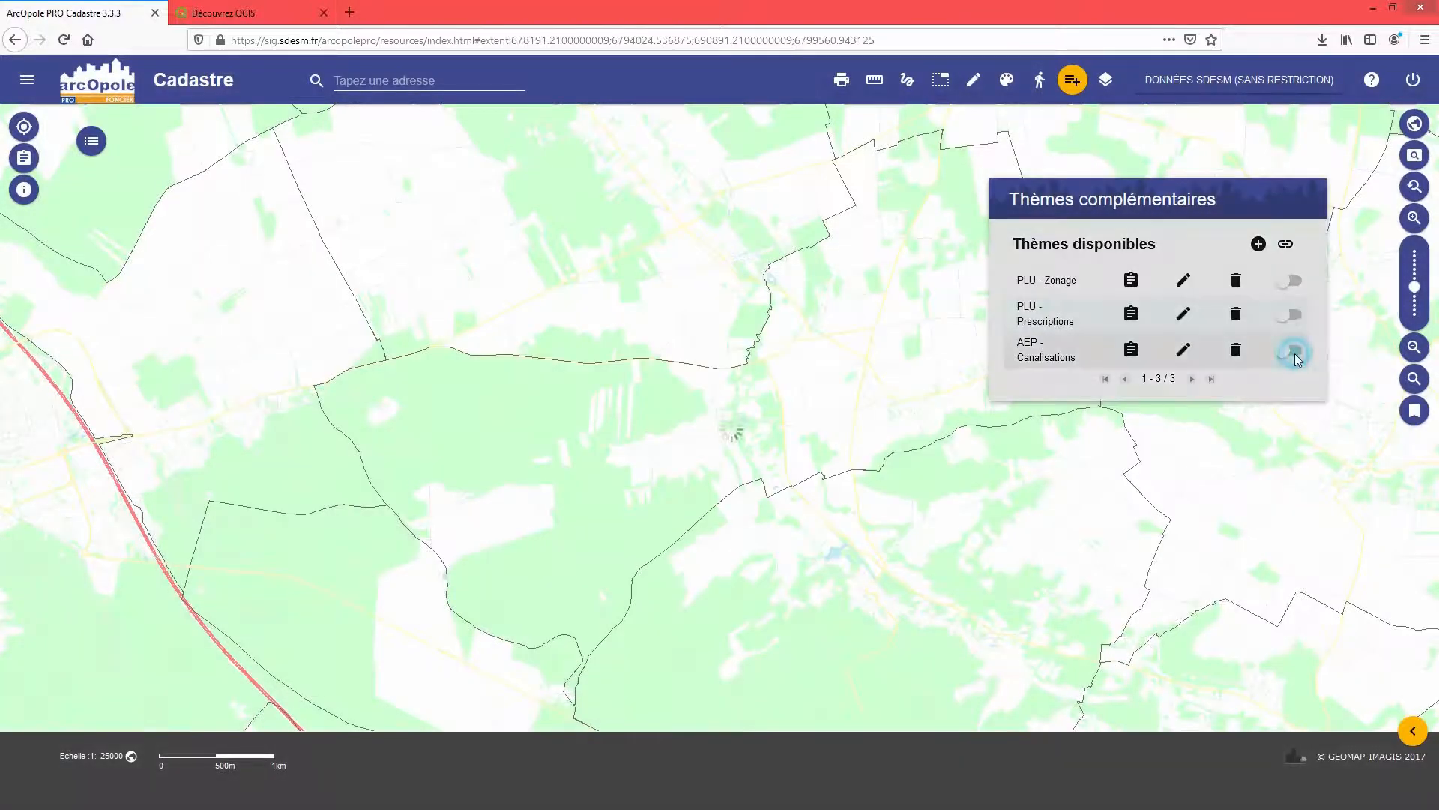
Give the AEP - Canalisations theme a simple rendering for all objects, with a blue line symbol of width 2.
{"action": "left_click", "coordinate": [1008, 81]}
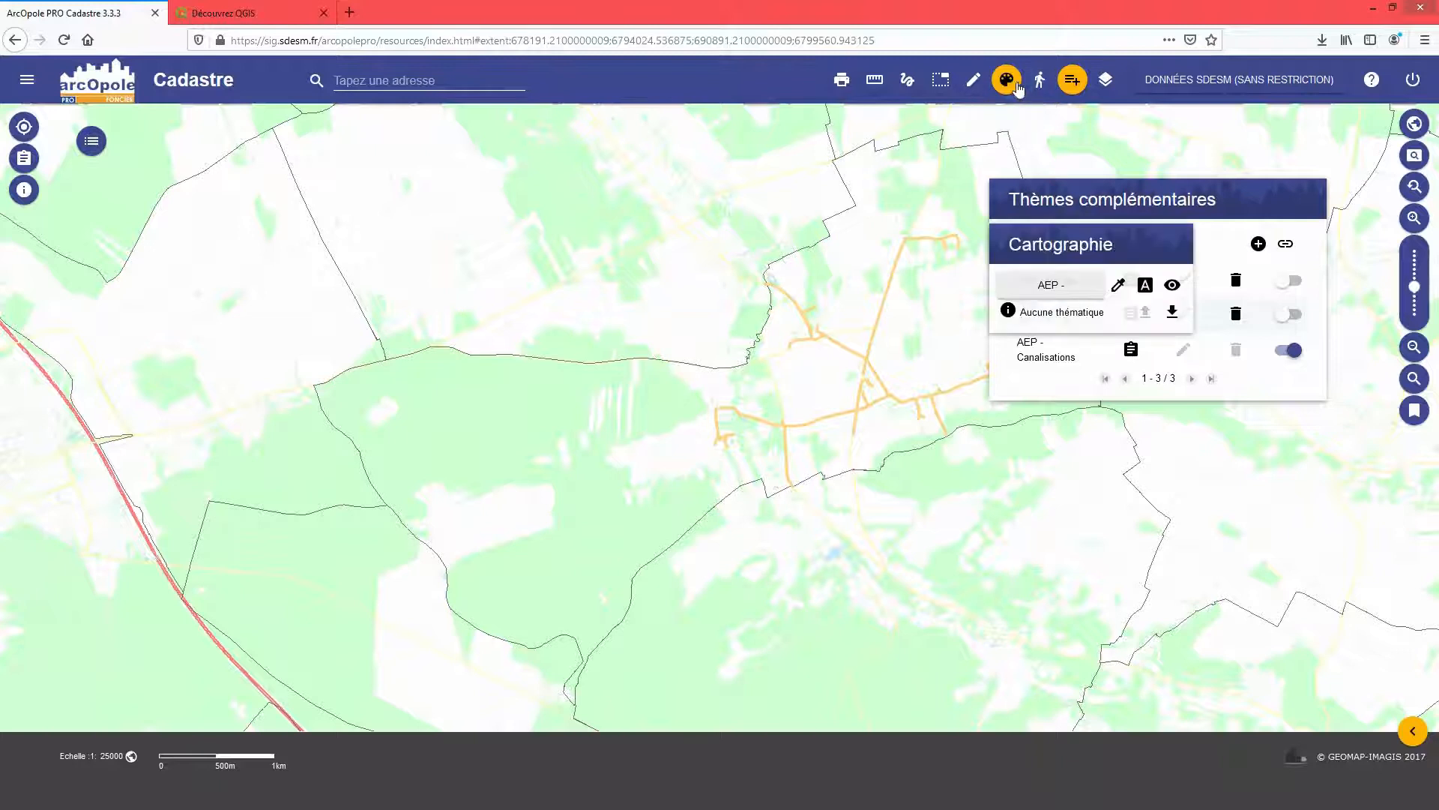
{"action": "left_click", "coordinate": [1050, 292]}
{"action": "left_click", "coordinate": [1053, 322]}
{"action": "left_click", "coordinate": [1117, 285]}
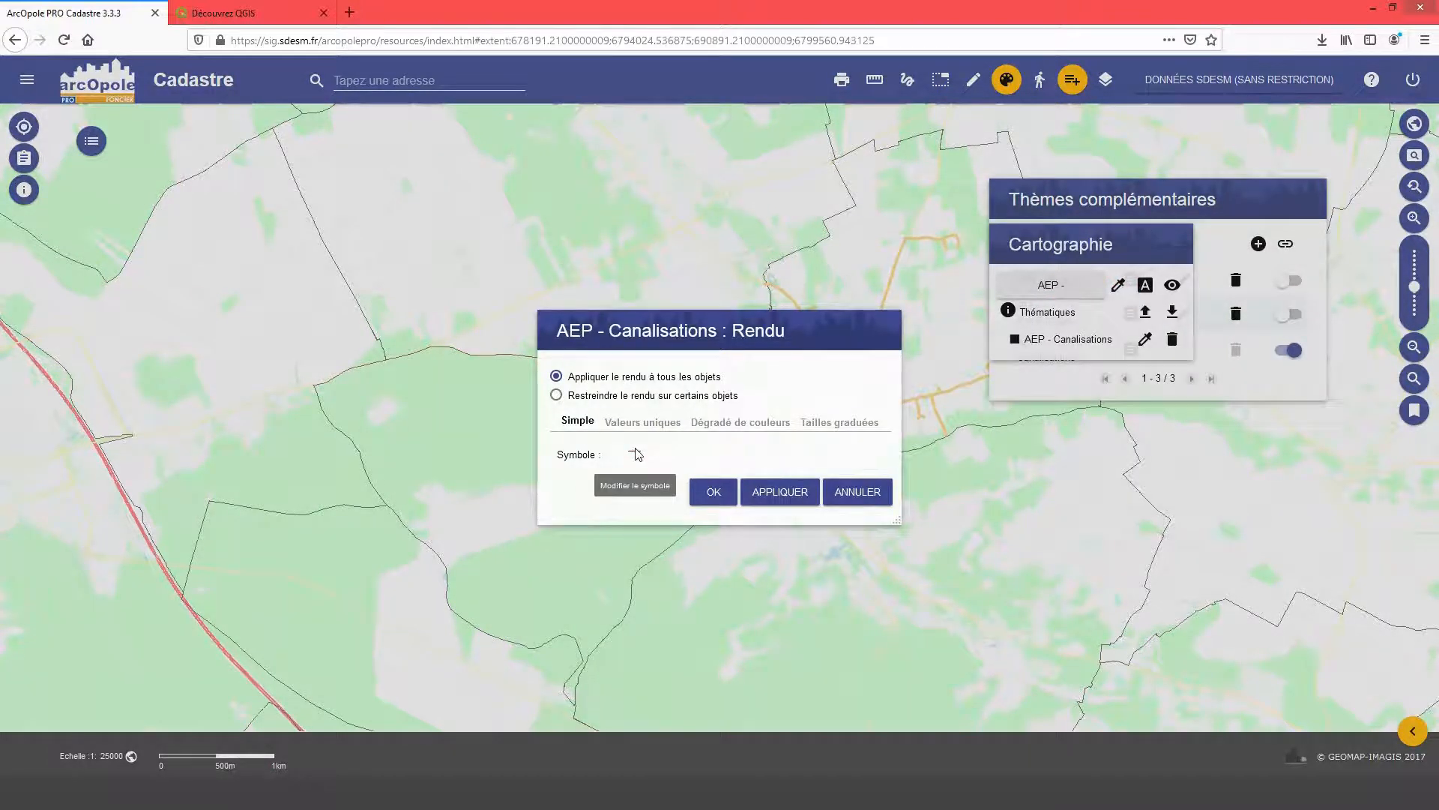
{"action": "left_click", "coordinate": [636, 457]}
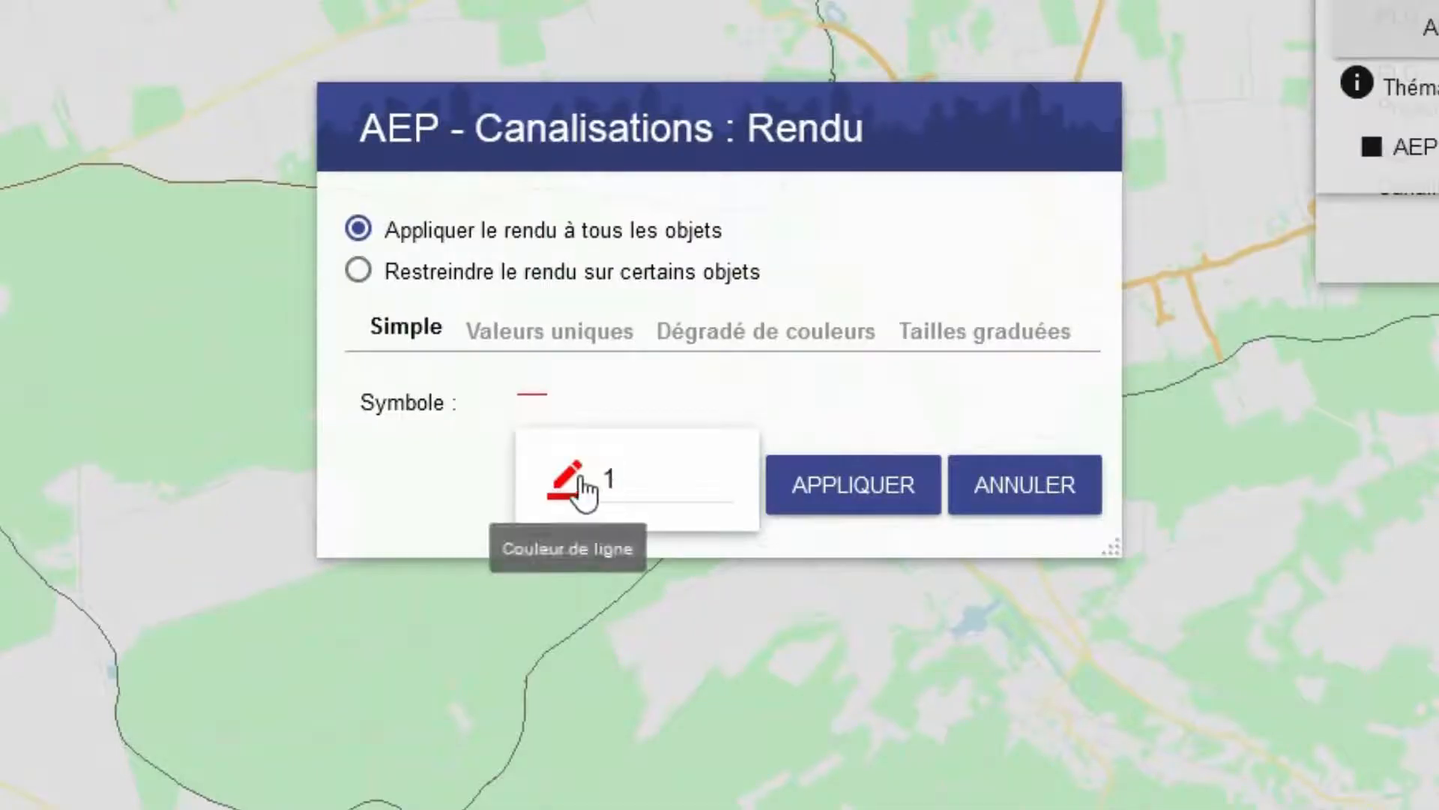
{"action": "left_click", "coordinate": [650, 488]}
{"action": "left_click", "coordinate": [717, 566]}
{"action": "double_click", "coordinate": [626, 483]}
{"action": "type", "text": "2"}
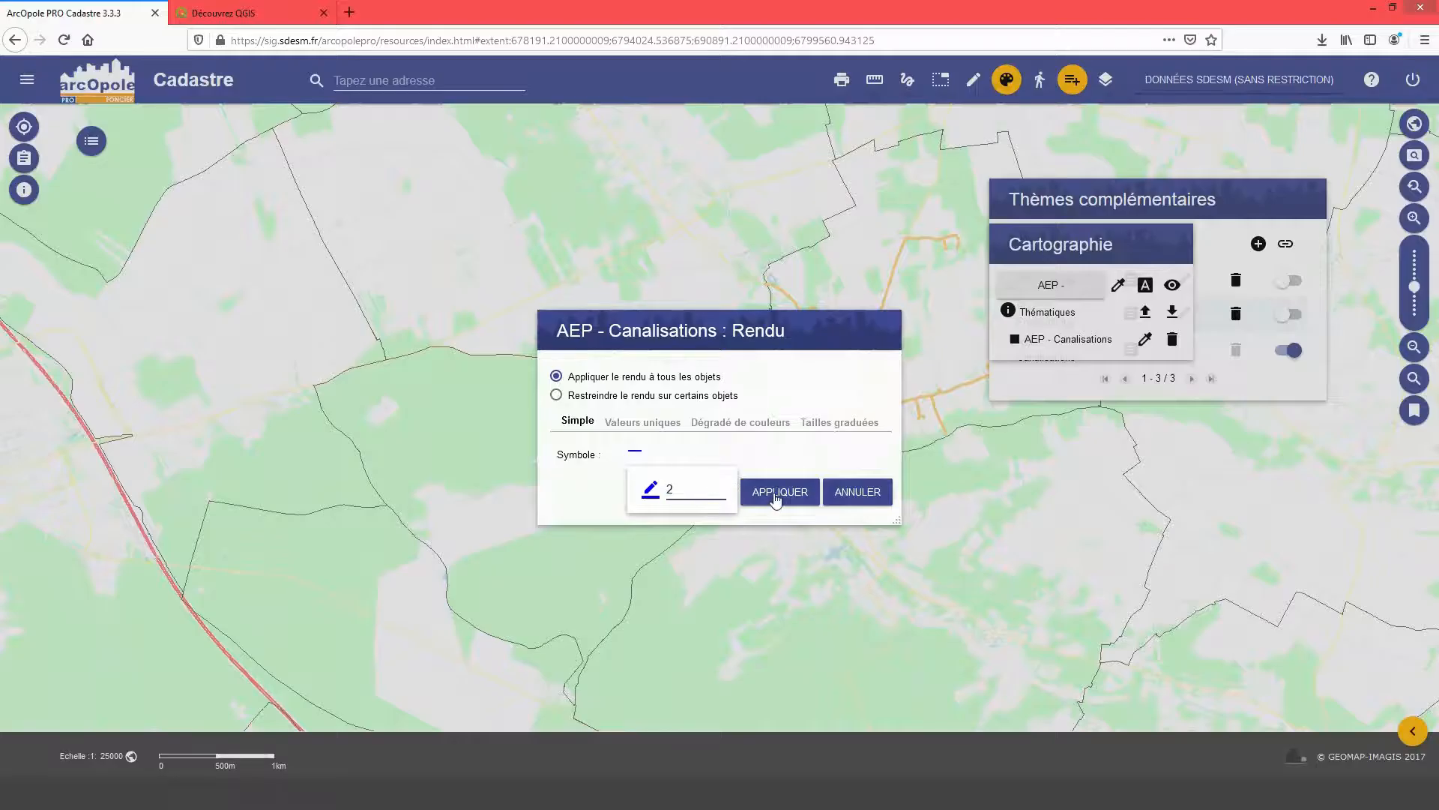
{"action": "left_click", "coordinate": [776, 500]}
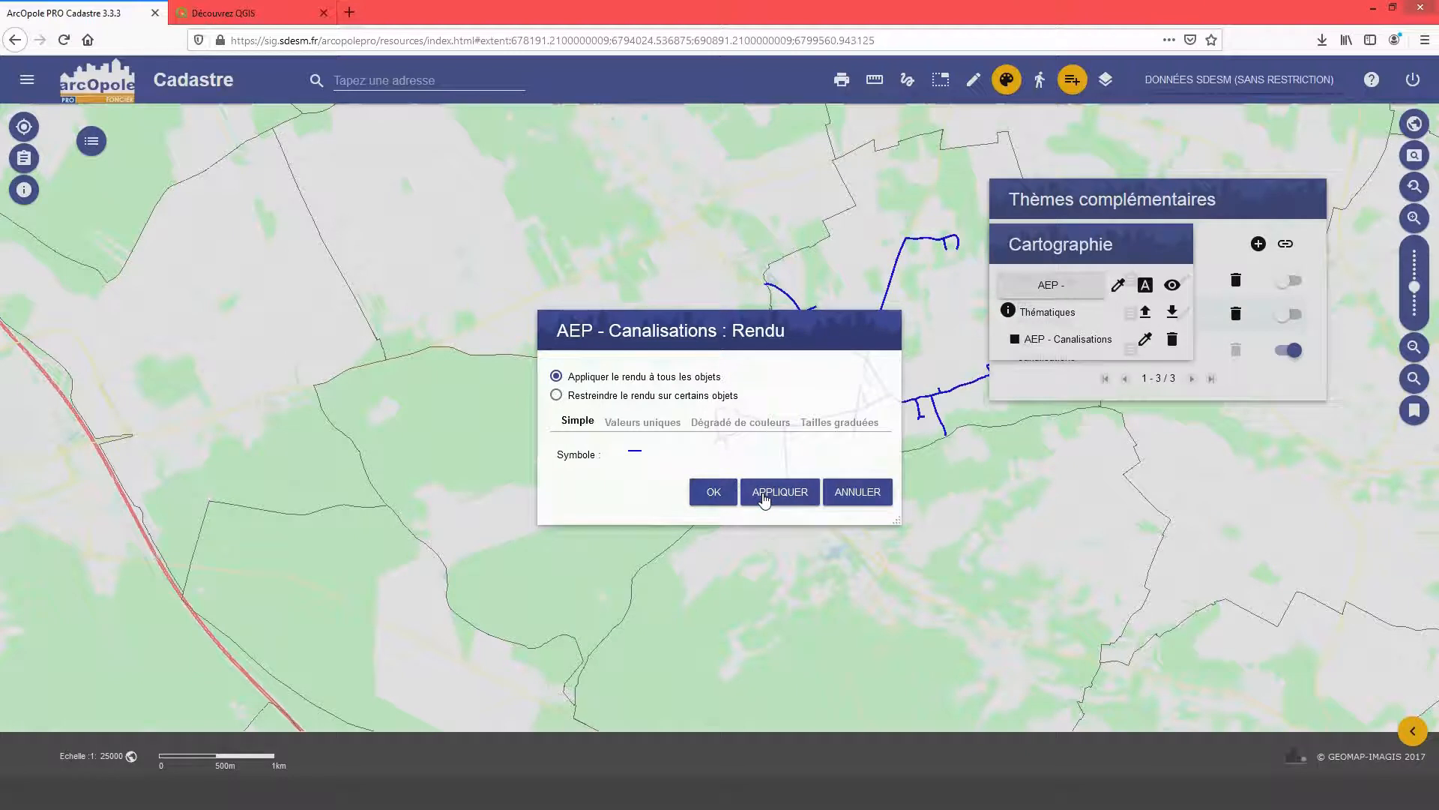
{"action": "left_click", "coordinate": [717, 500]}
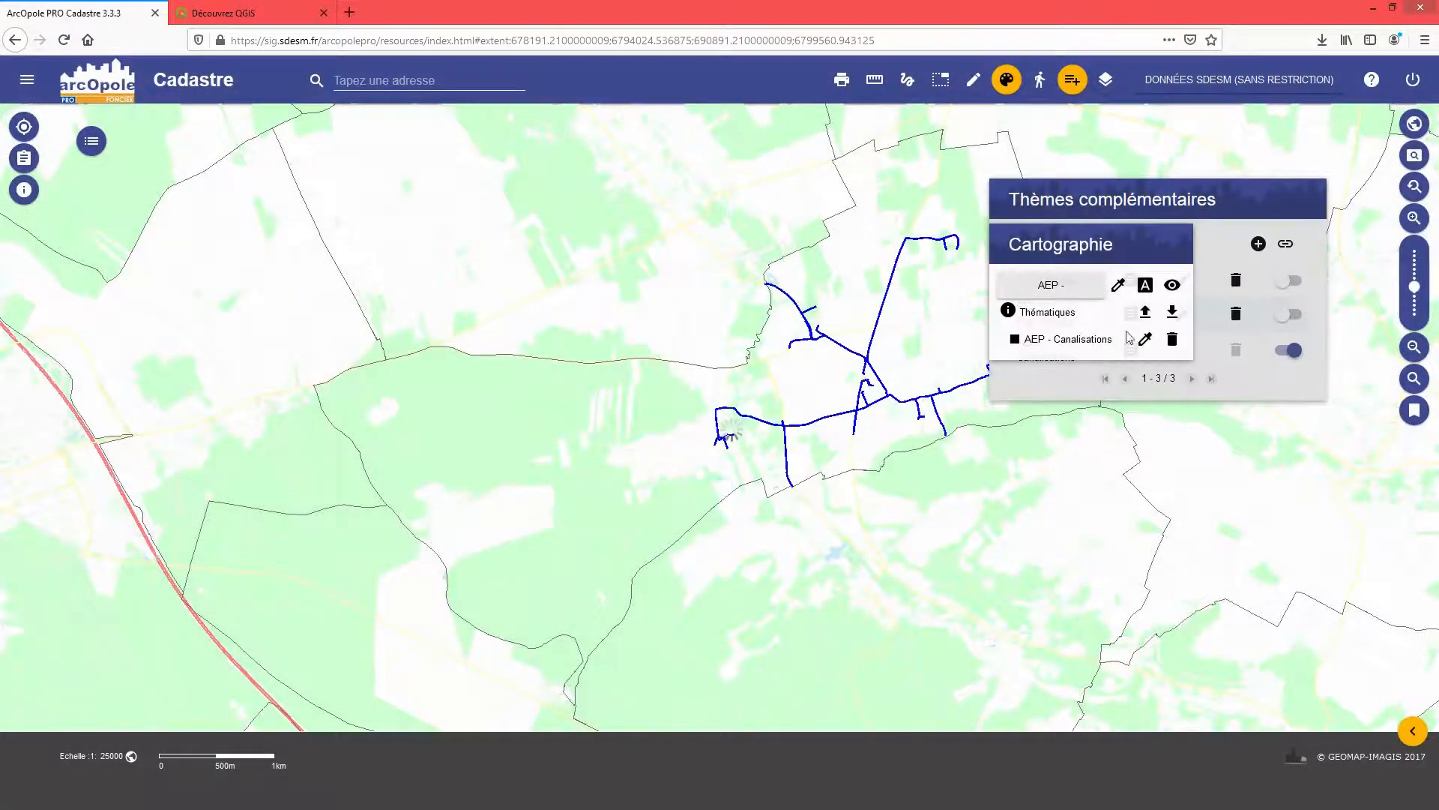
Build the map label expression of AEP - Canalisations from the diametre and materiau fields, as [diametre][materiau].
{"action": "left_click", "coordinate": [1145, 285]}
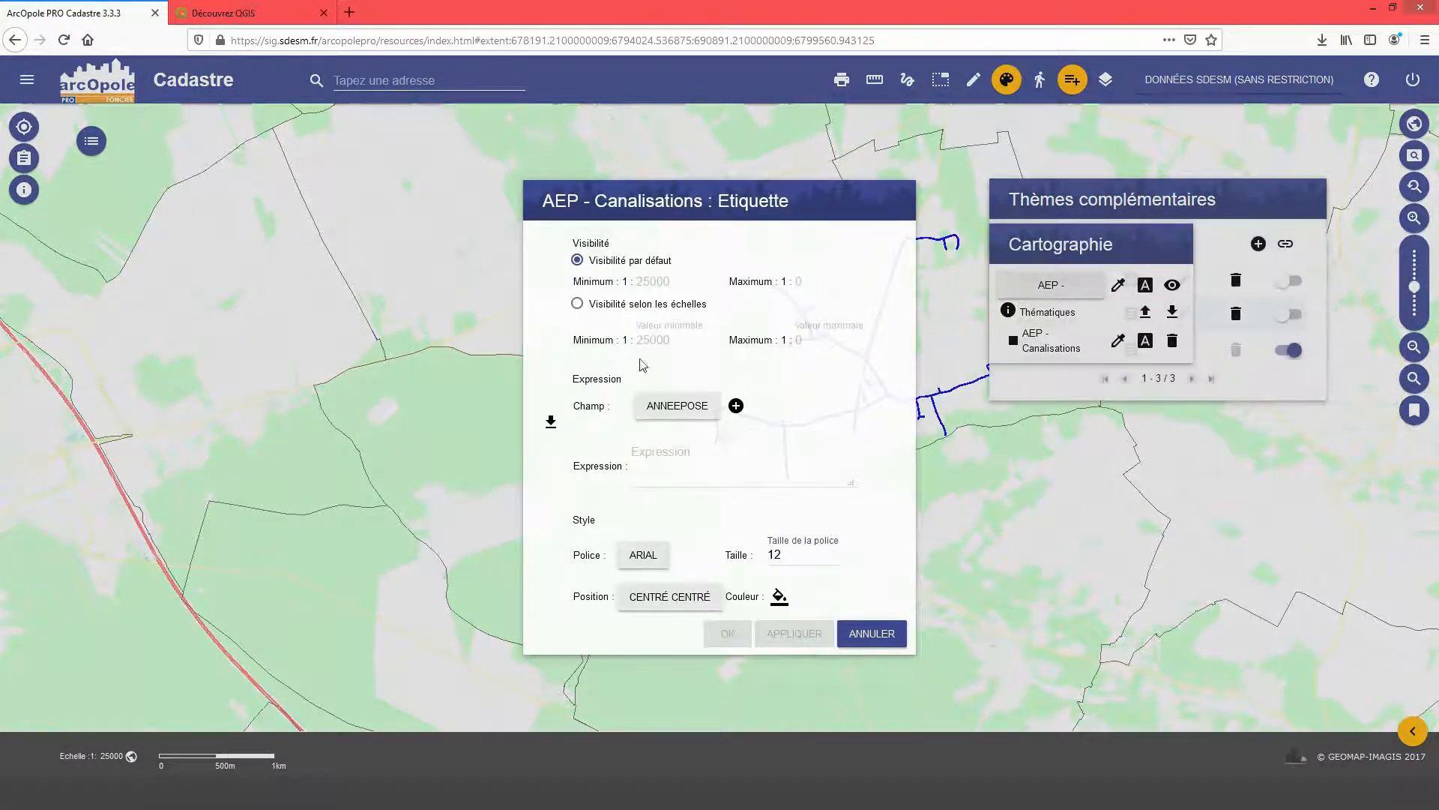
{"action": "left_click", "coordinate": [686, 409]}
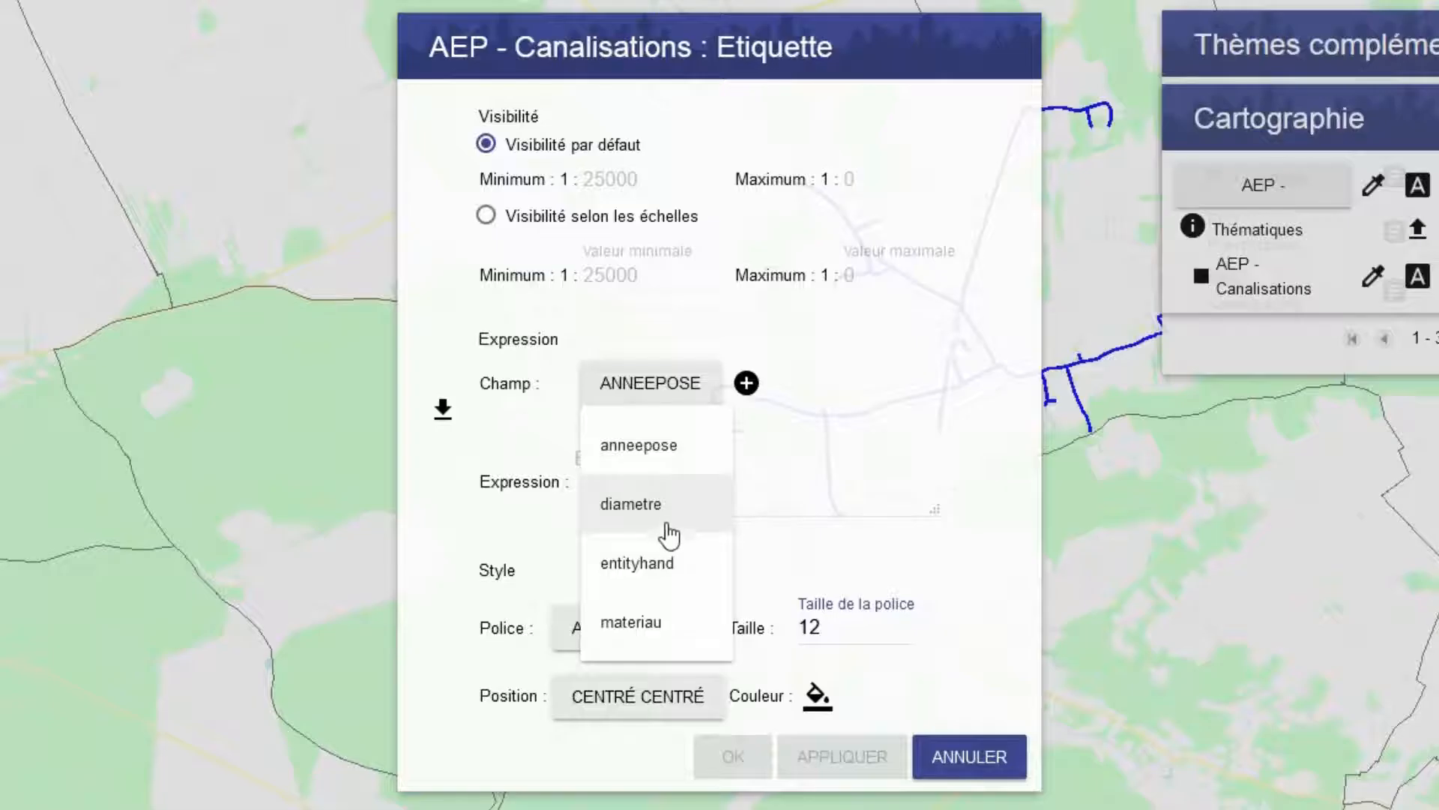
{"action": "left_click", "coordinate": [686, 482]}
{"action": "left_click", "coordinate": [726, 383]}
{"action": "left_click", "coordinate": [671, 391]}
{"action": "left_click", "coordinate": [663, 626]}
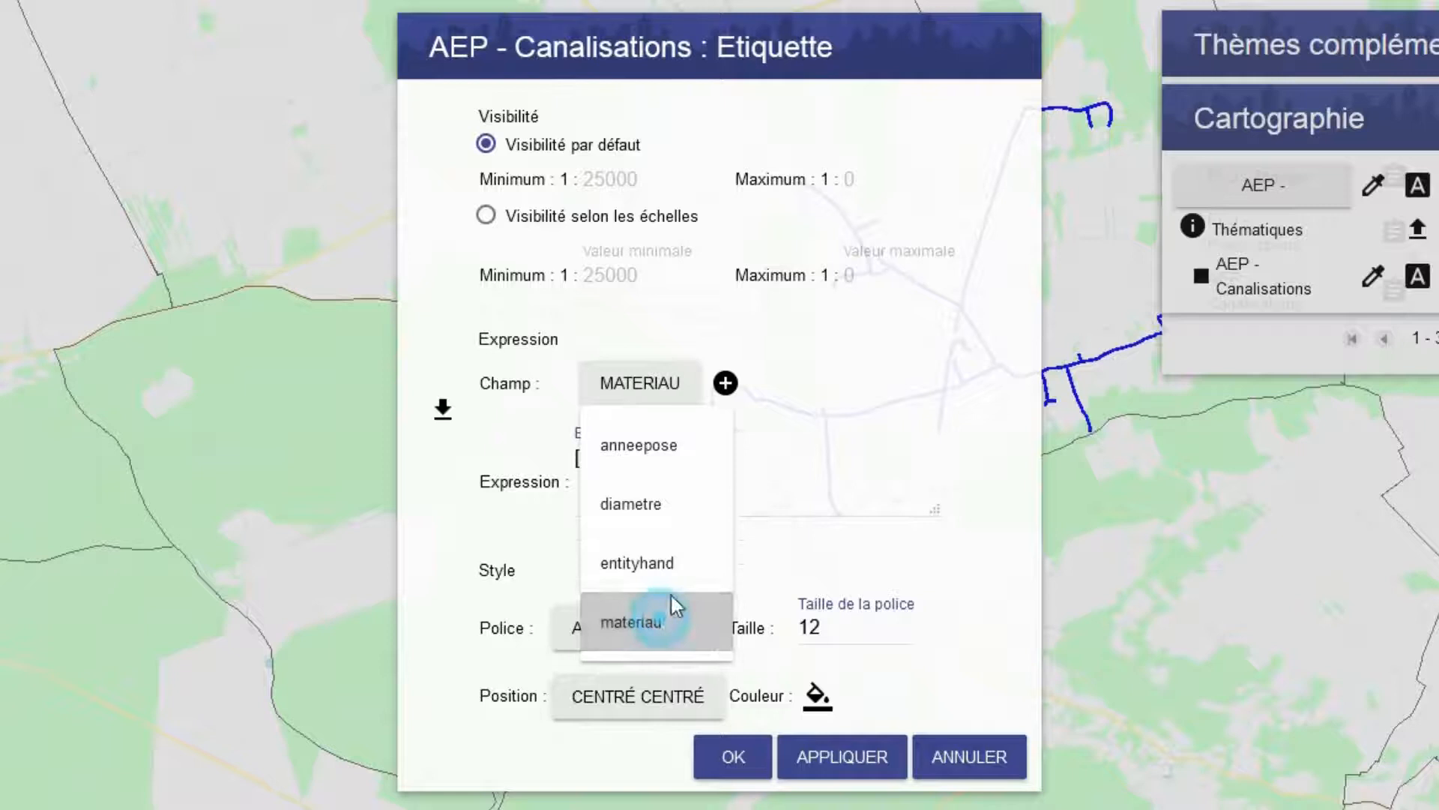
{"action": "left_click", "coordinate": [725, 383]}
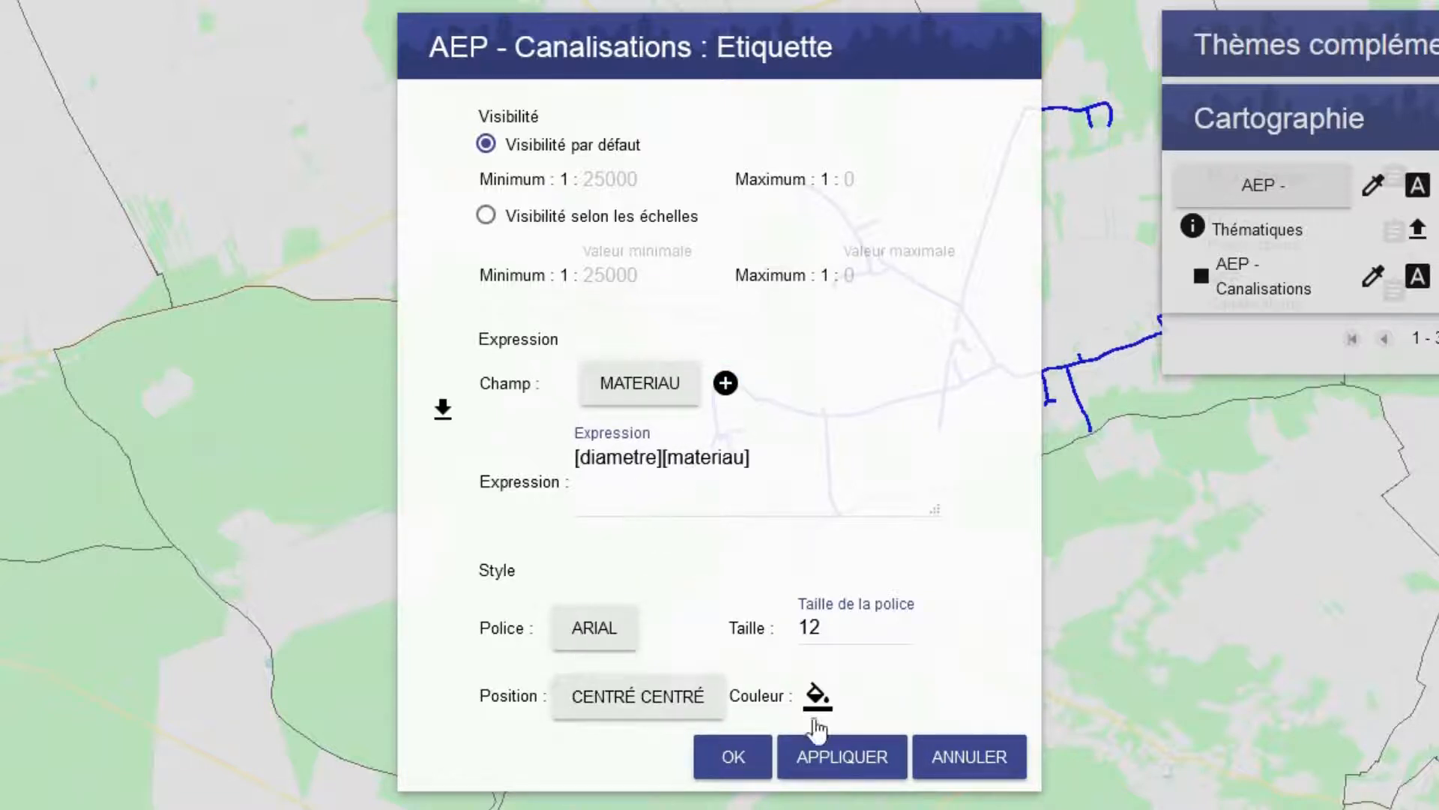
Set the pipe labels' position to "En haut centré", validate the labelling, and close the Cartographie tool.
{"action": "left_click", "coordinate": [657, 711]}
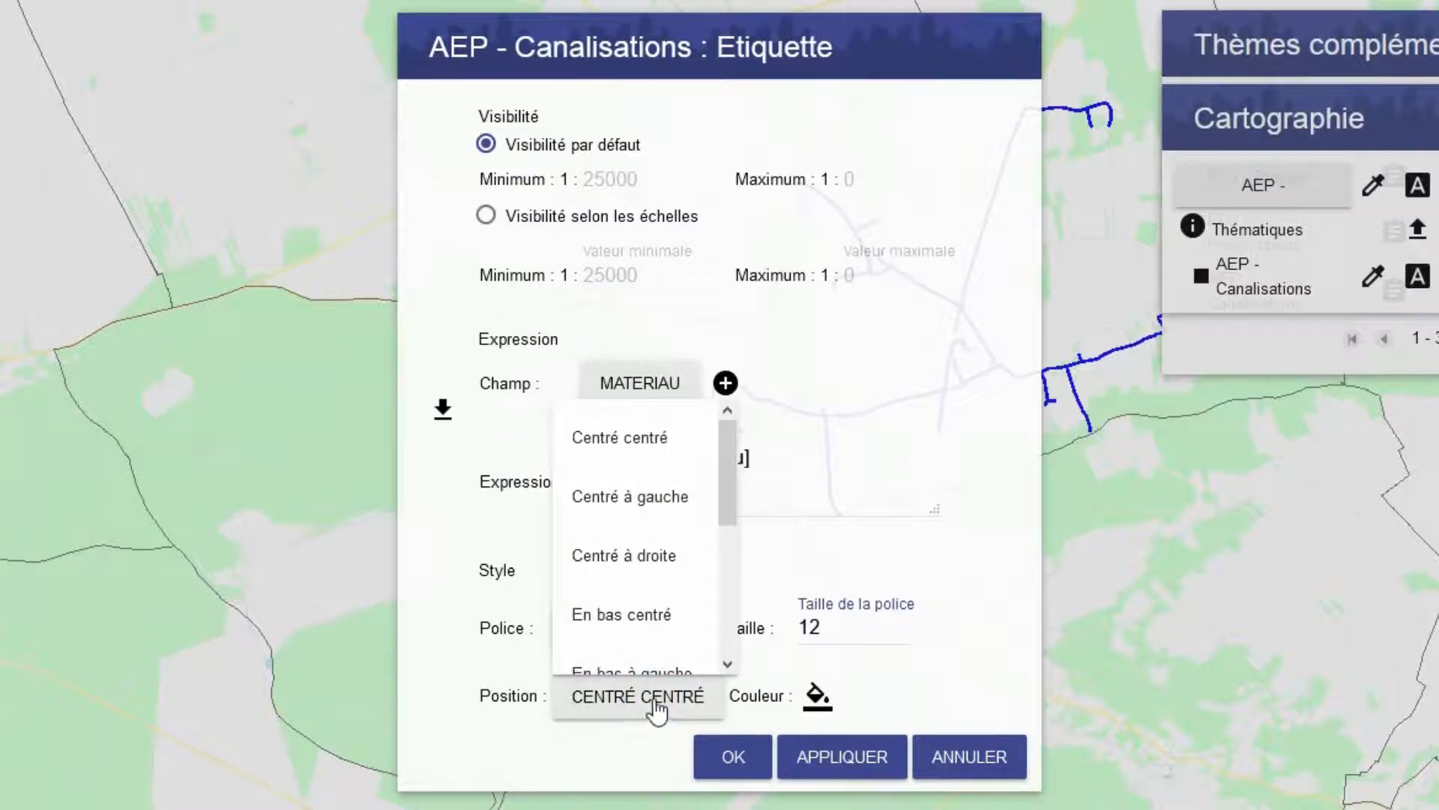
{"action": "left_click_drag", "start_coordinate": [734, 501], "coordinate": [735, 606]}
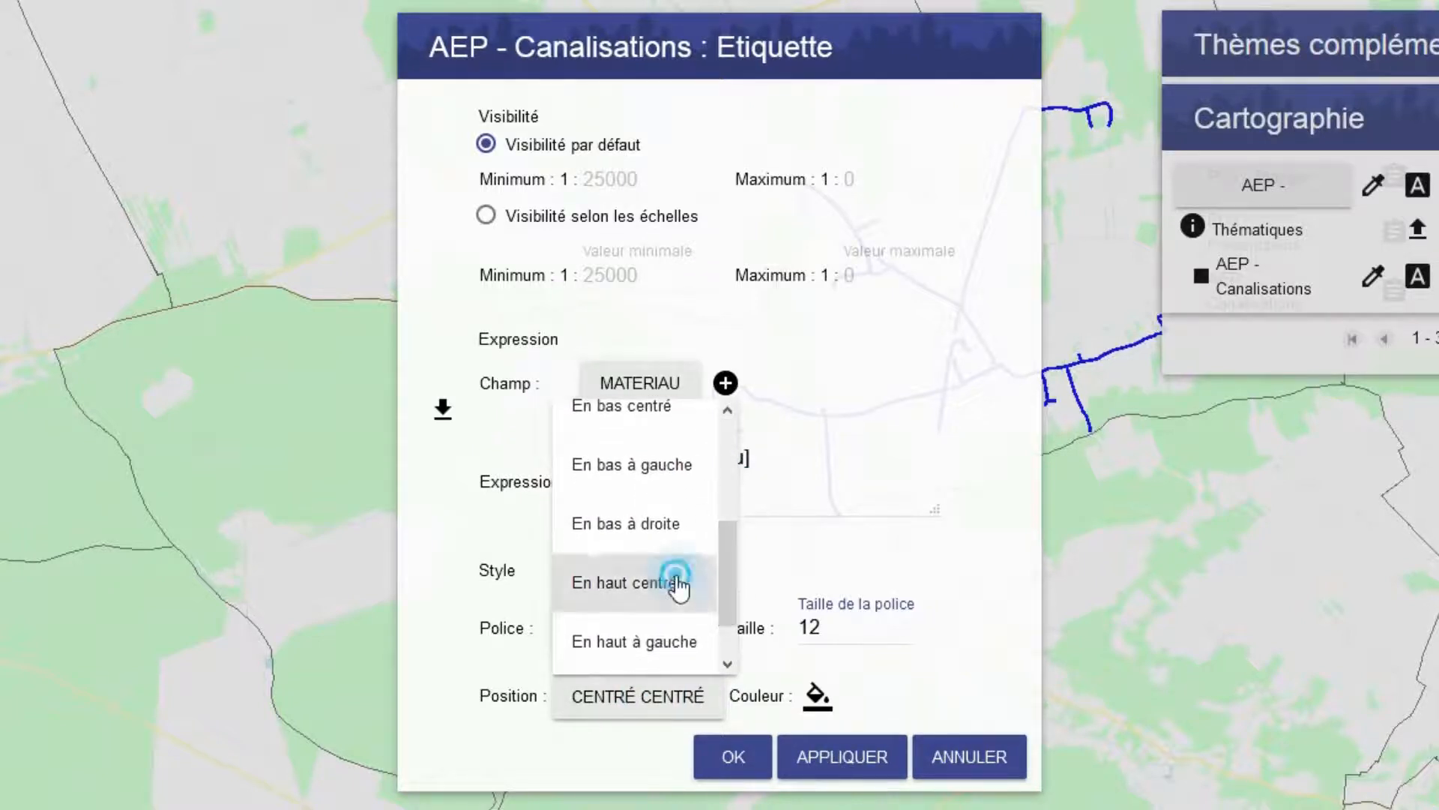
{"action": "left_click", "coordinate": [678, 583]}
{"action": "left_click", "coordinate": [819, 770]}
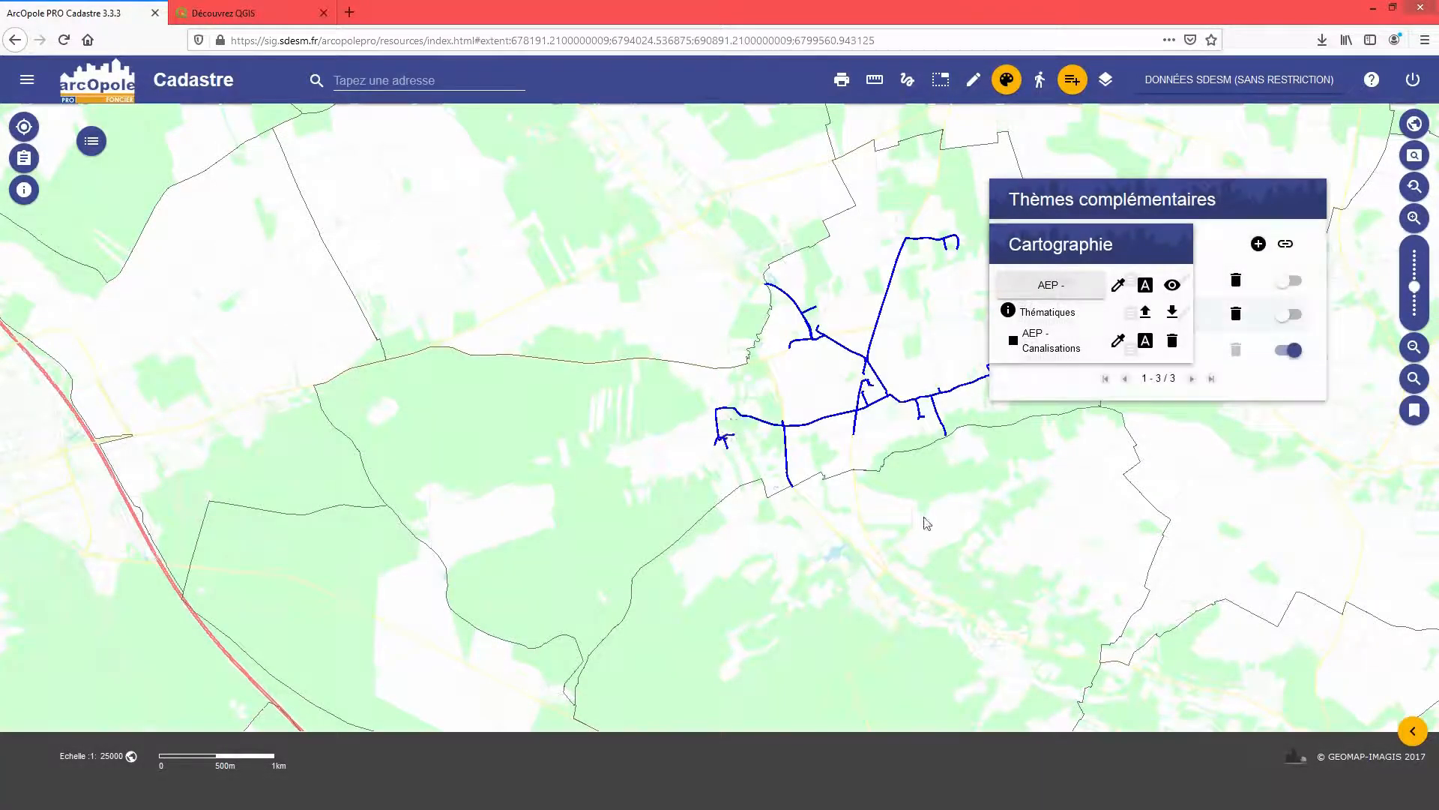
{"action": "left_click", "coordinate": [1414, 378]}
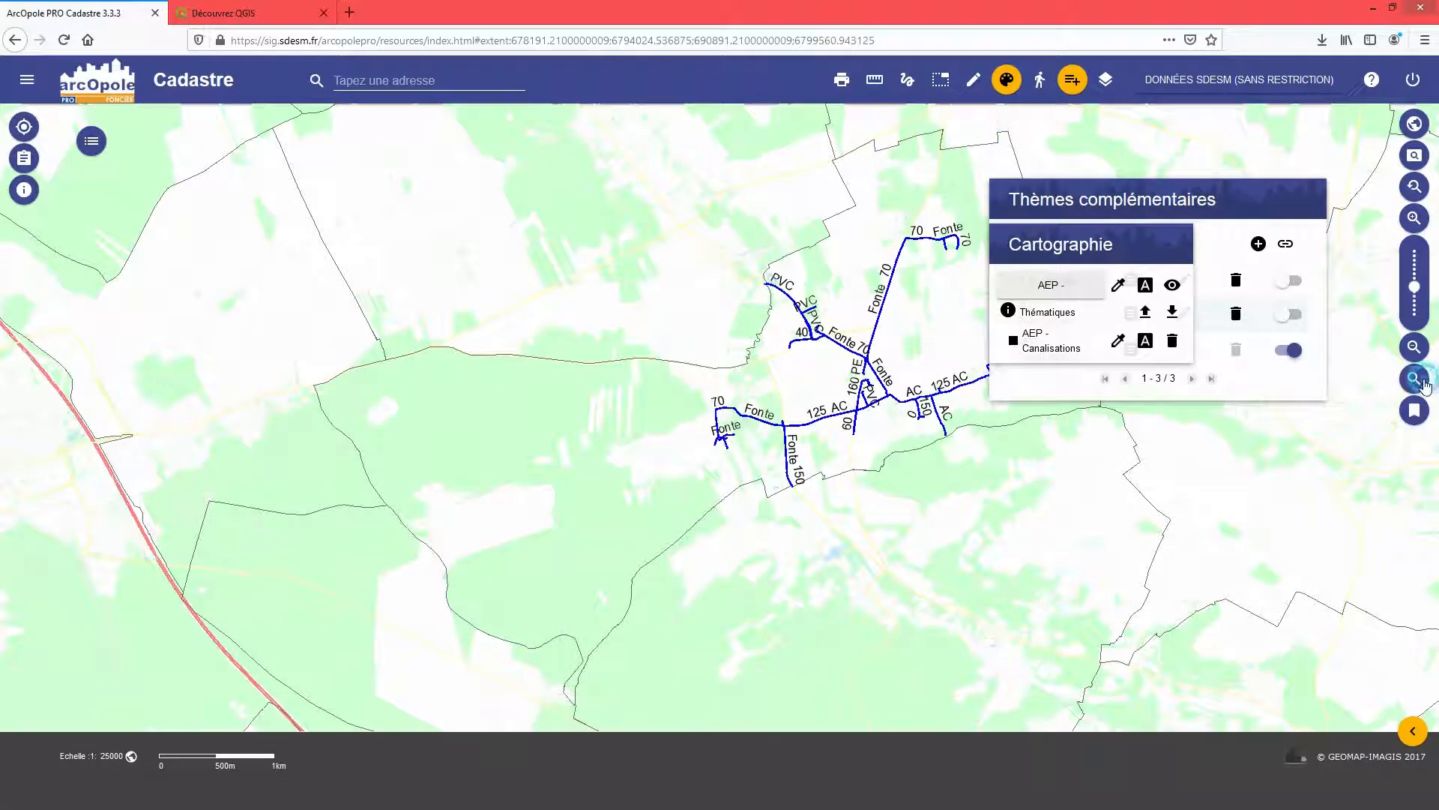
{"action": "left_click_drag", "start_coordinate": [698, 230], "coordinate": [1054, 530]}
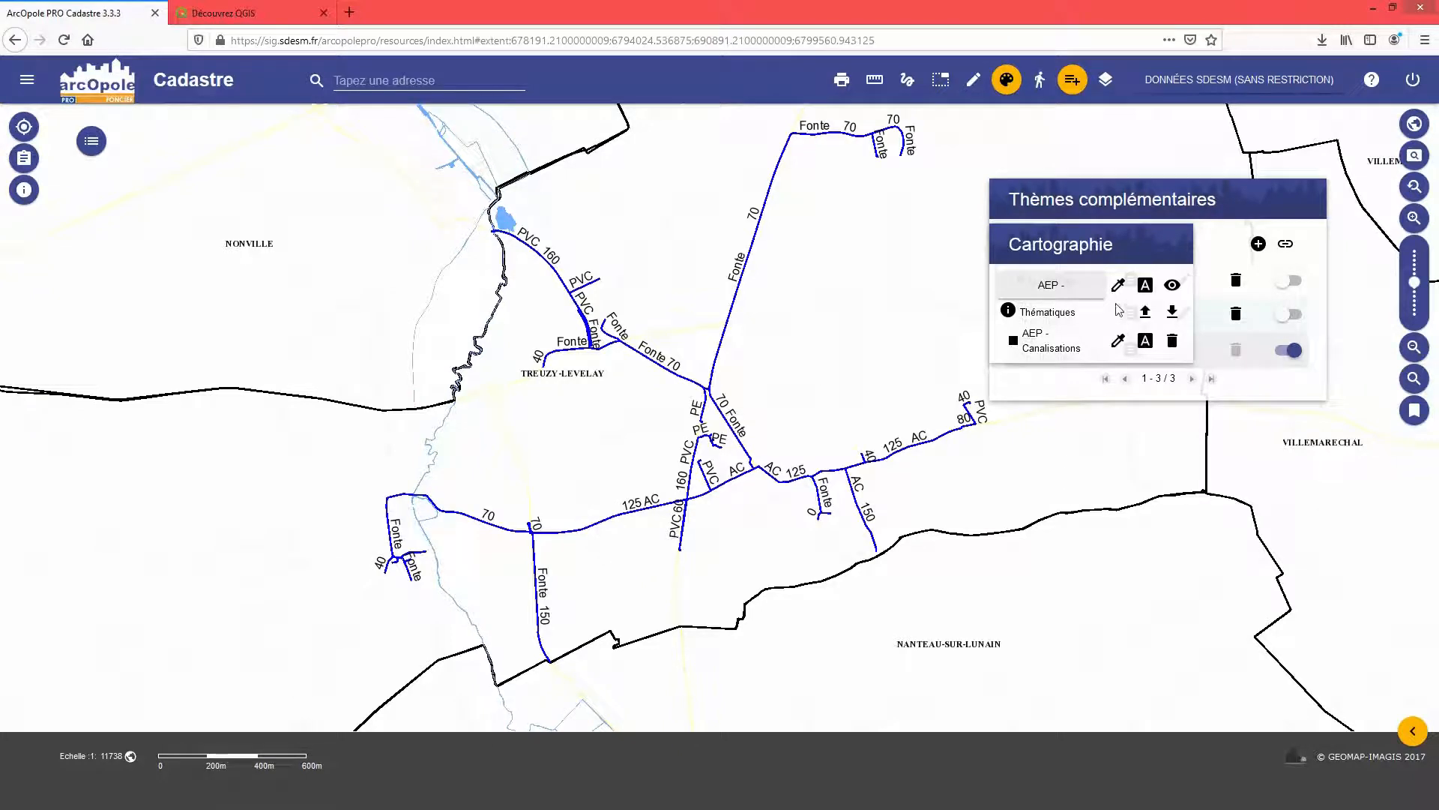
{"action": "left_click", "coordinate": [1006, 80]}
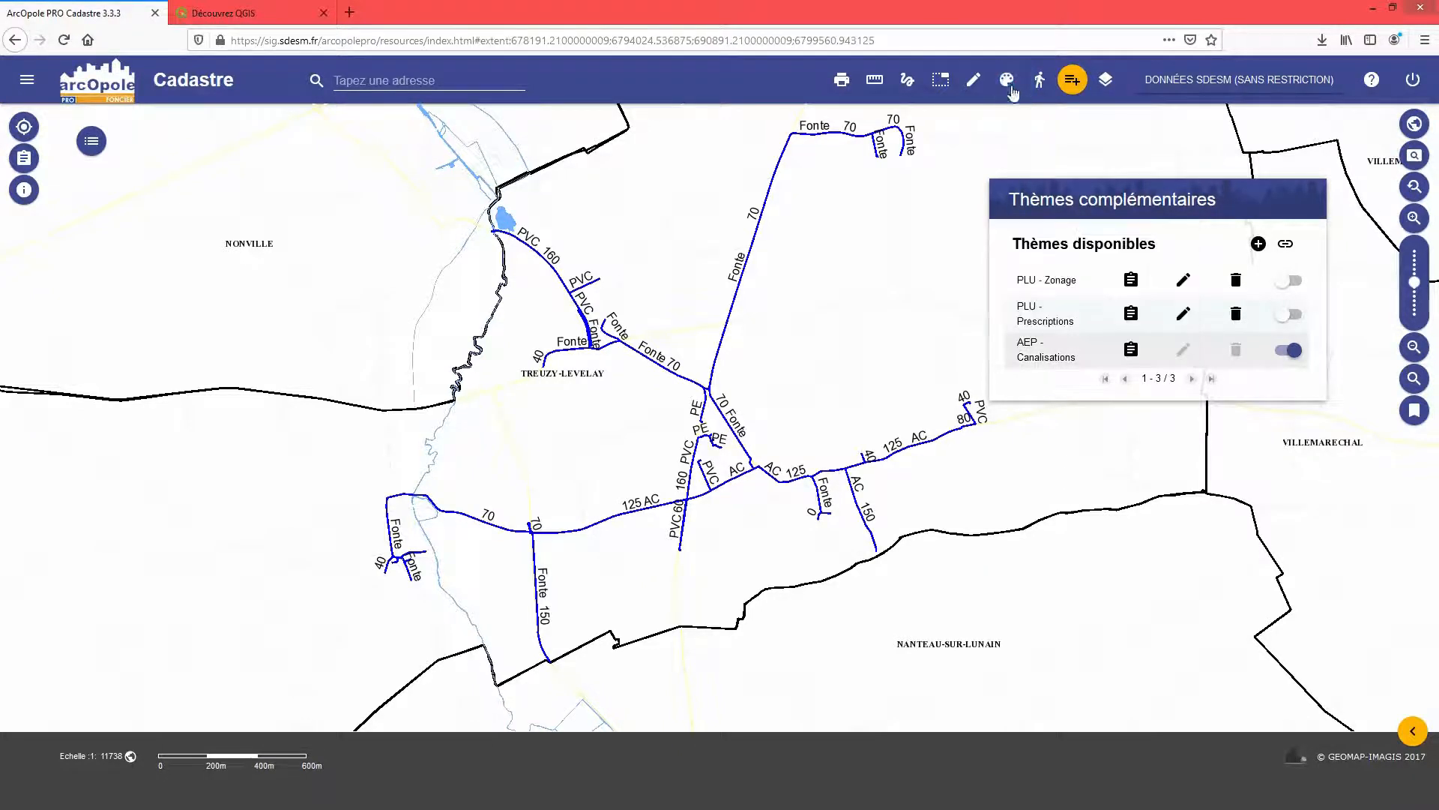
Start a new complementary theme and import the TI_Reservoir.zip shapefile archive into it.
{"action": "left_click", "coordinate": [1259, 244]}
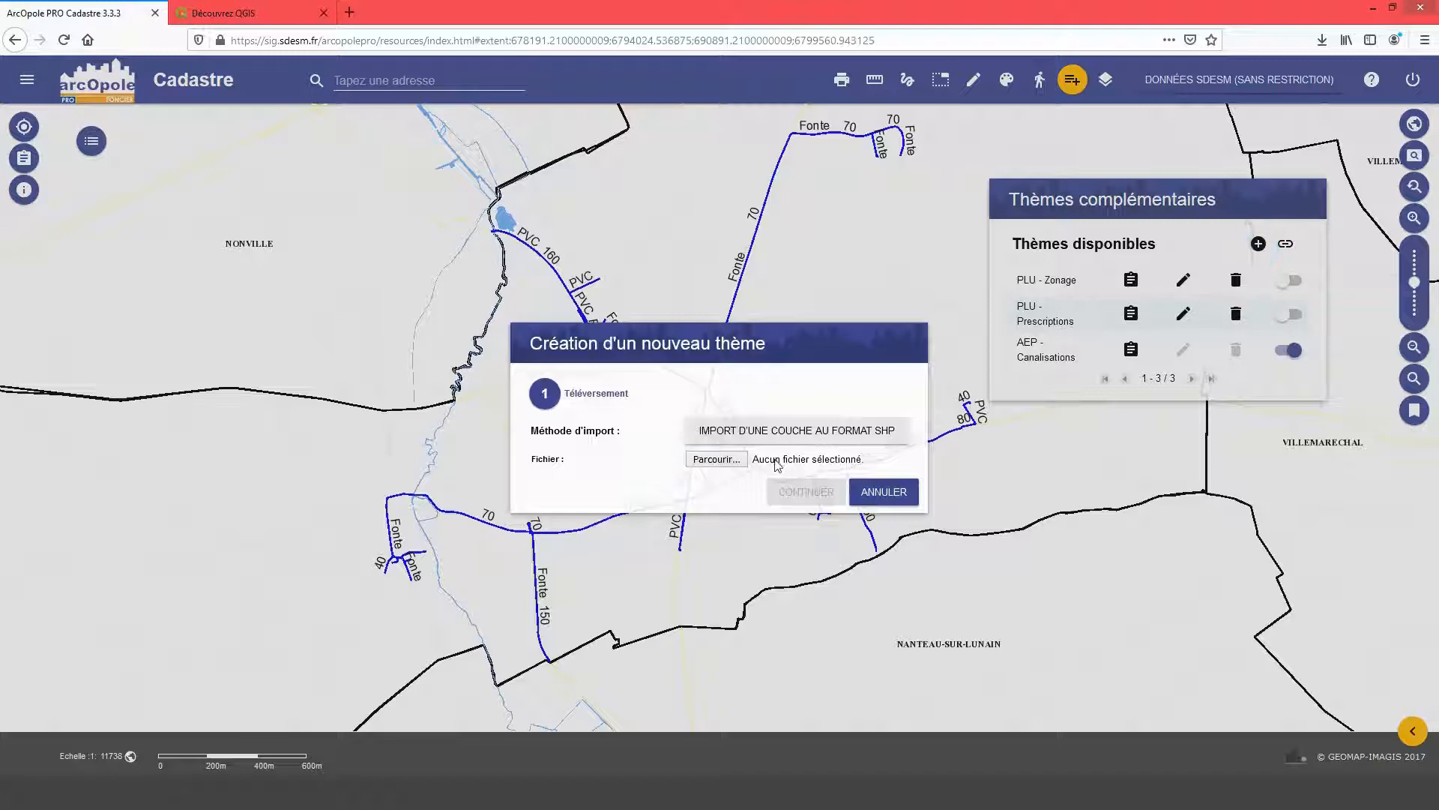
{"action": "left_click", "coordinate": [731, 463]}
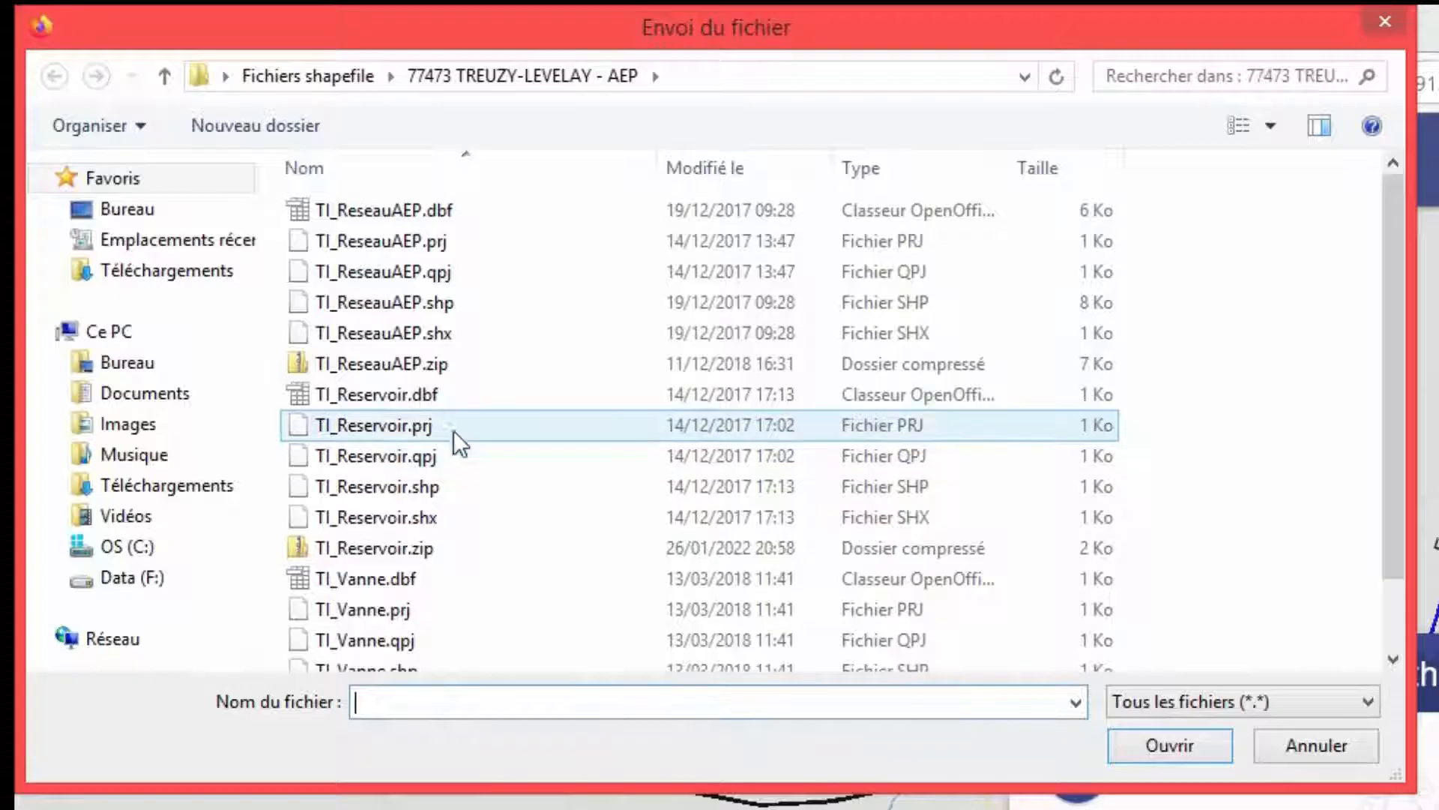
{"action": "left_click", "coordinate": [398, 544]}
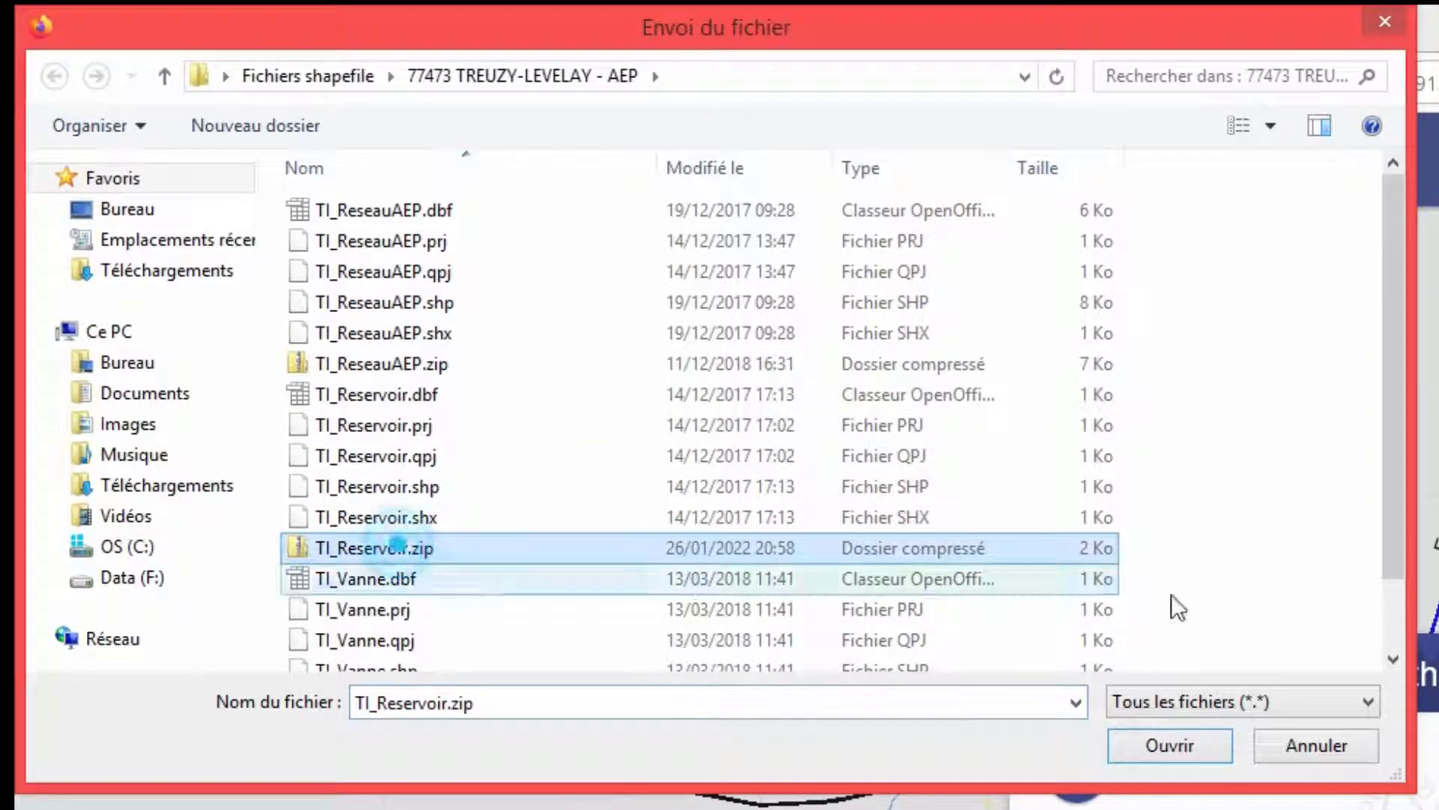
{"action": "left_click", "coordinate": [1211, 743]}
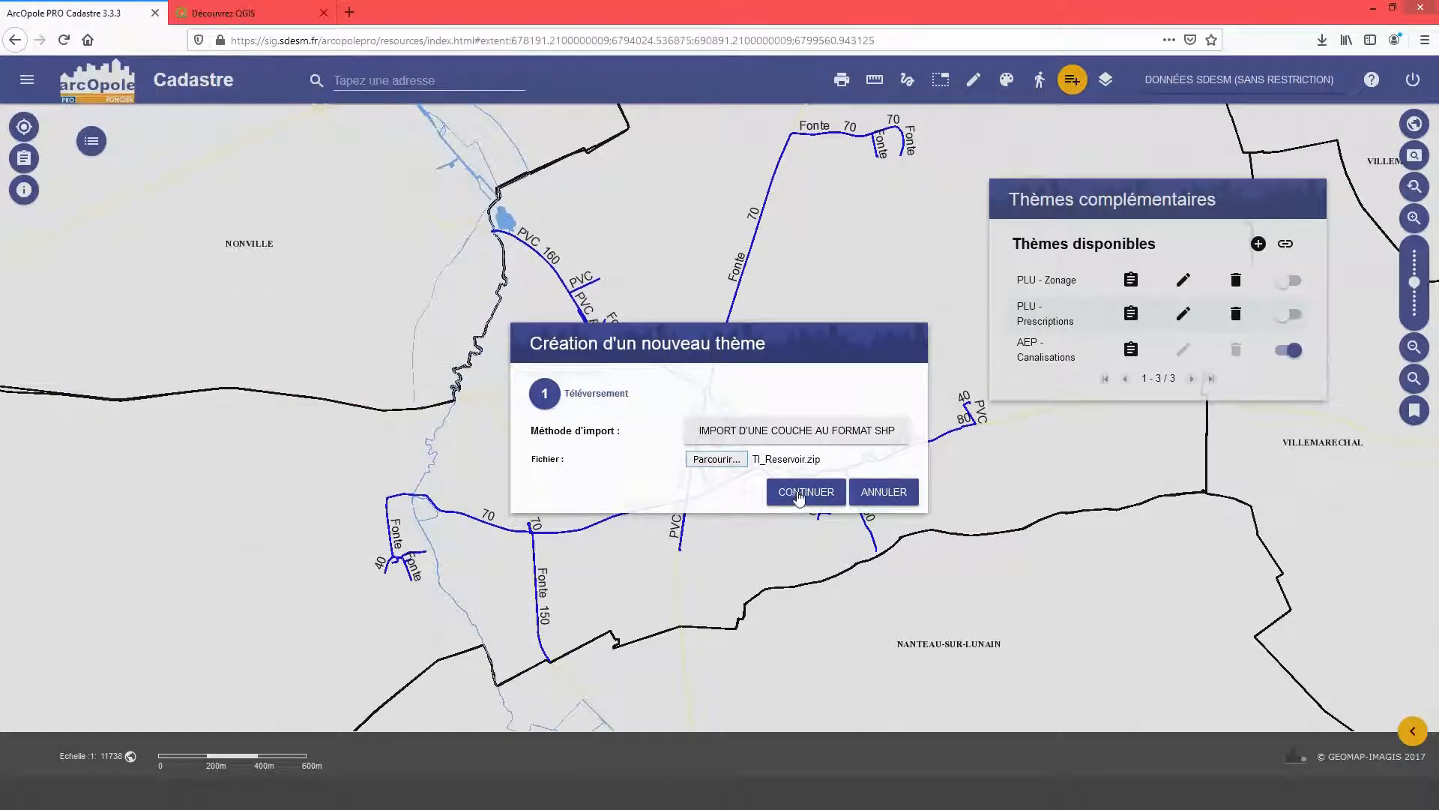
{"action": "left_click", "coordinate": [799, 496]}
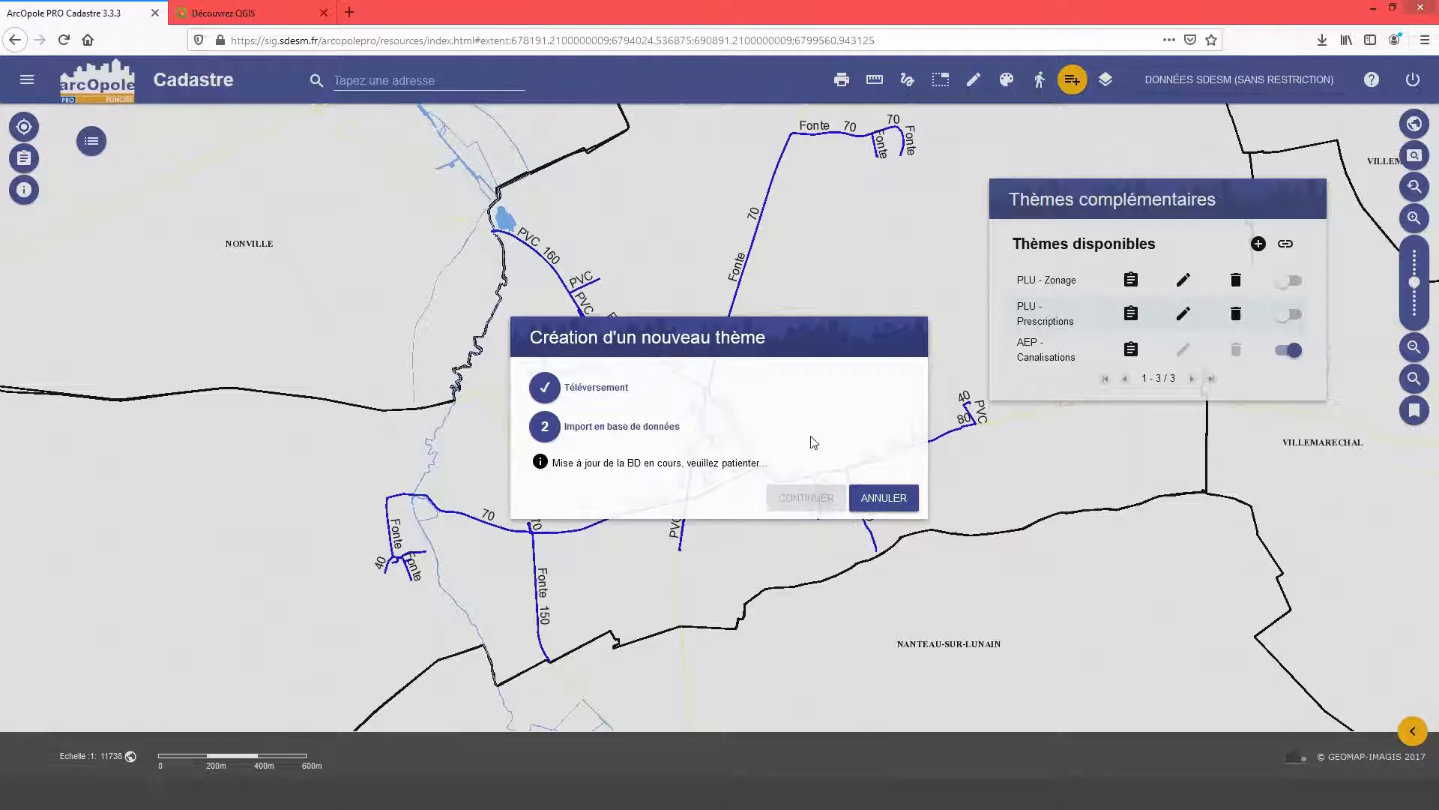
Set both the label and the description of the new theme to "AEP - Réservoirs".
{"action": "left_click", "coordinate": [664, 363]}
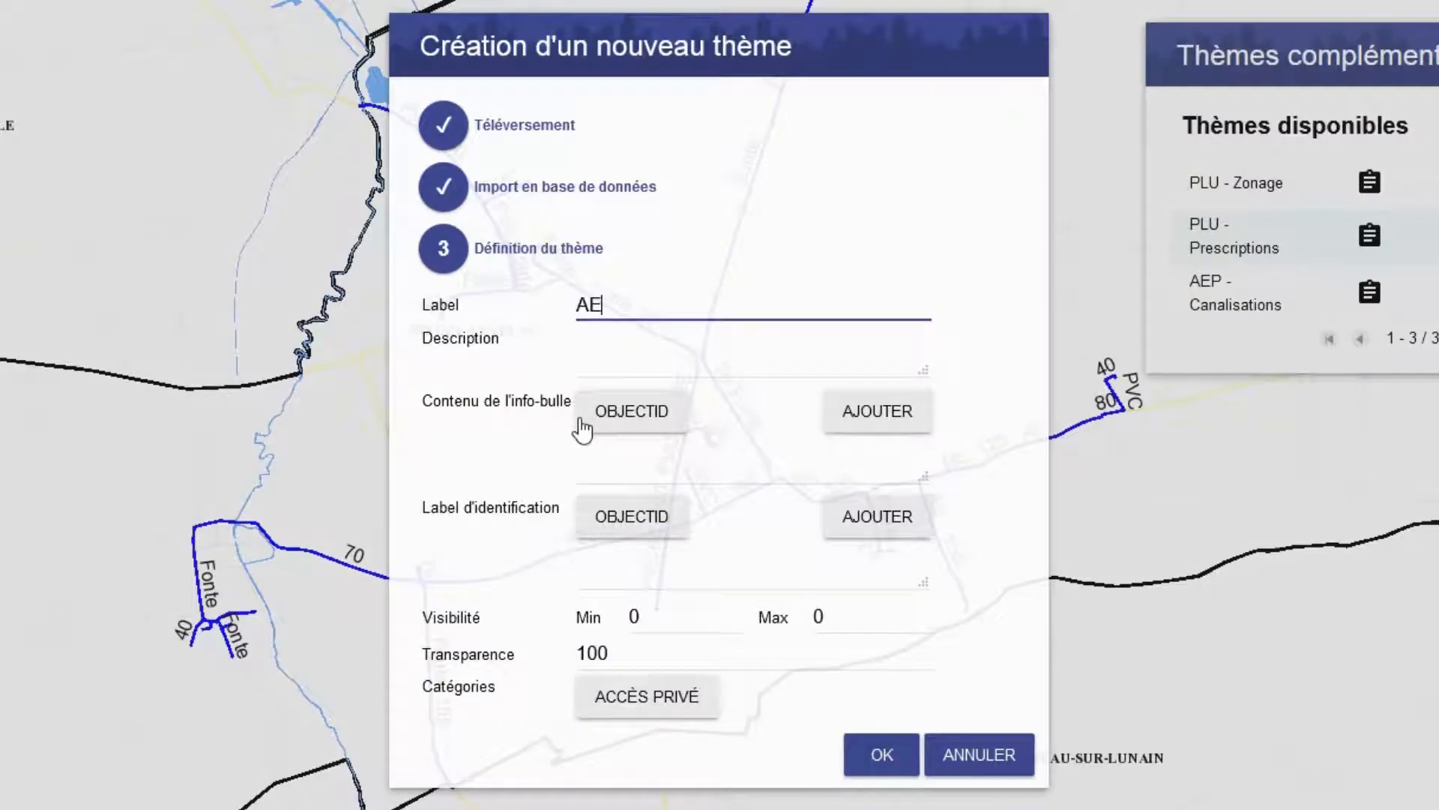
{"action": "type", "text": "AEP - Réservoirs"}
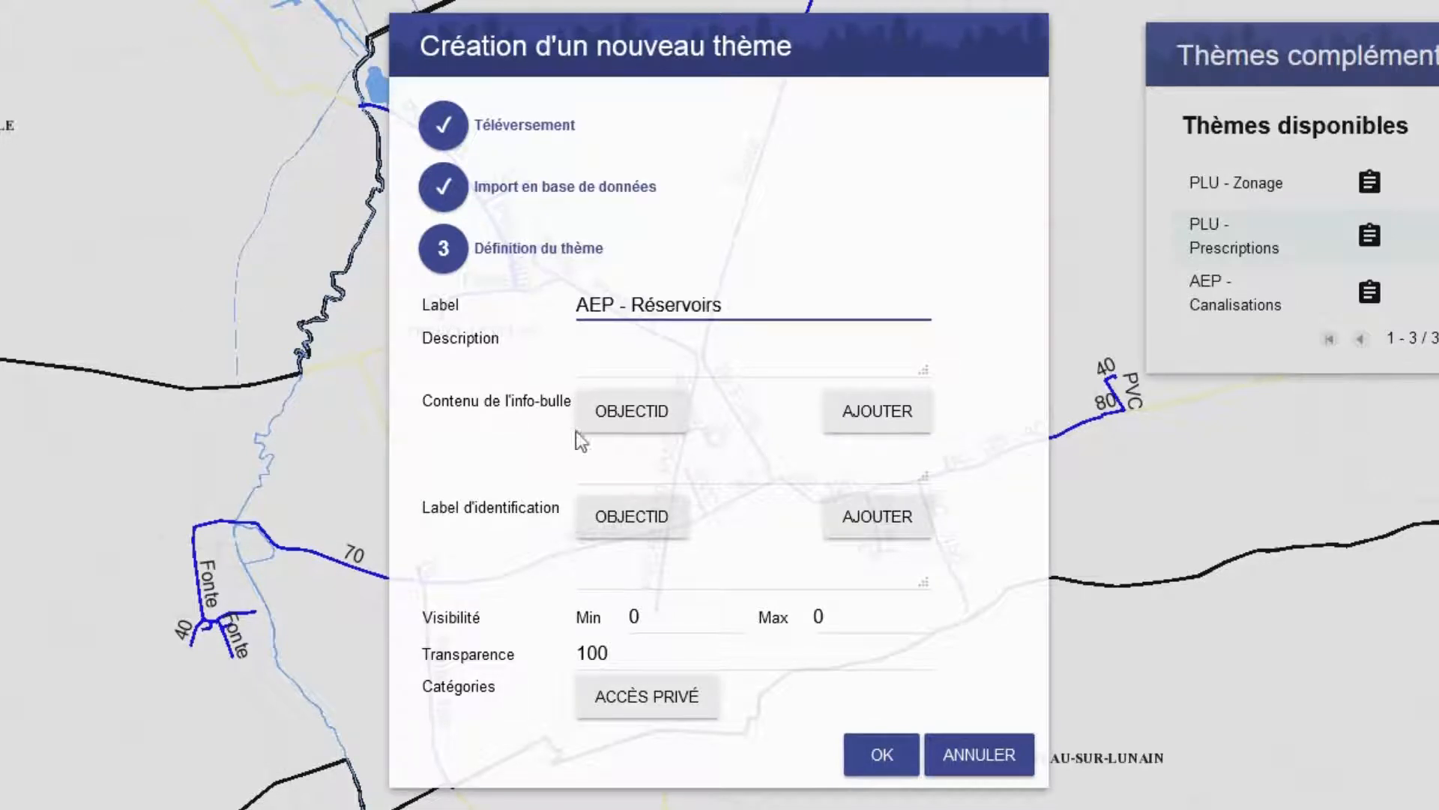
{"action": "left_click_drag", "start_coordinate": [721, 306], "coordinate": [492, 299]}
{"action": "key", "text": "ctrl+c"}
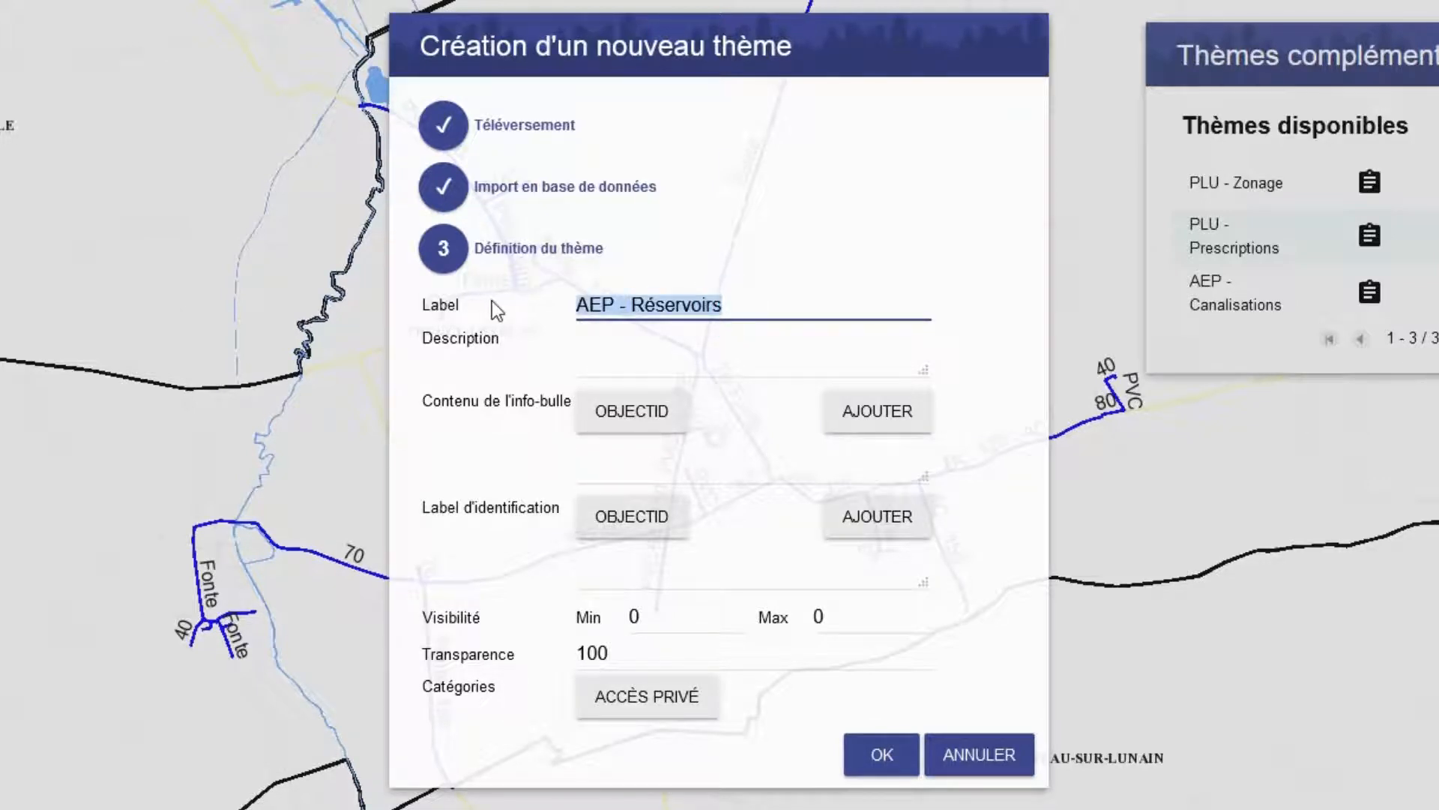
{"action": "left_click", "coordinate": [666, 356]}
{"action": "key", "text": "ctrl+v"}
Set both the tooltip content and the identification label of the AEP - Réservoirs theme to the field [capacite].
{"action": "left_click", "coordinate": [653, 412]}
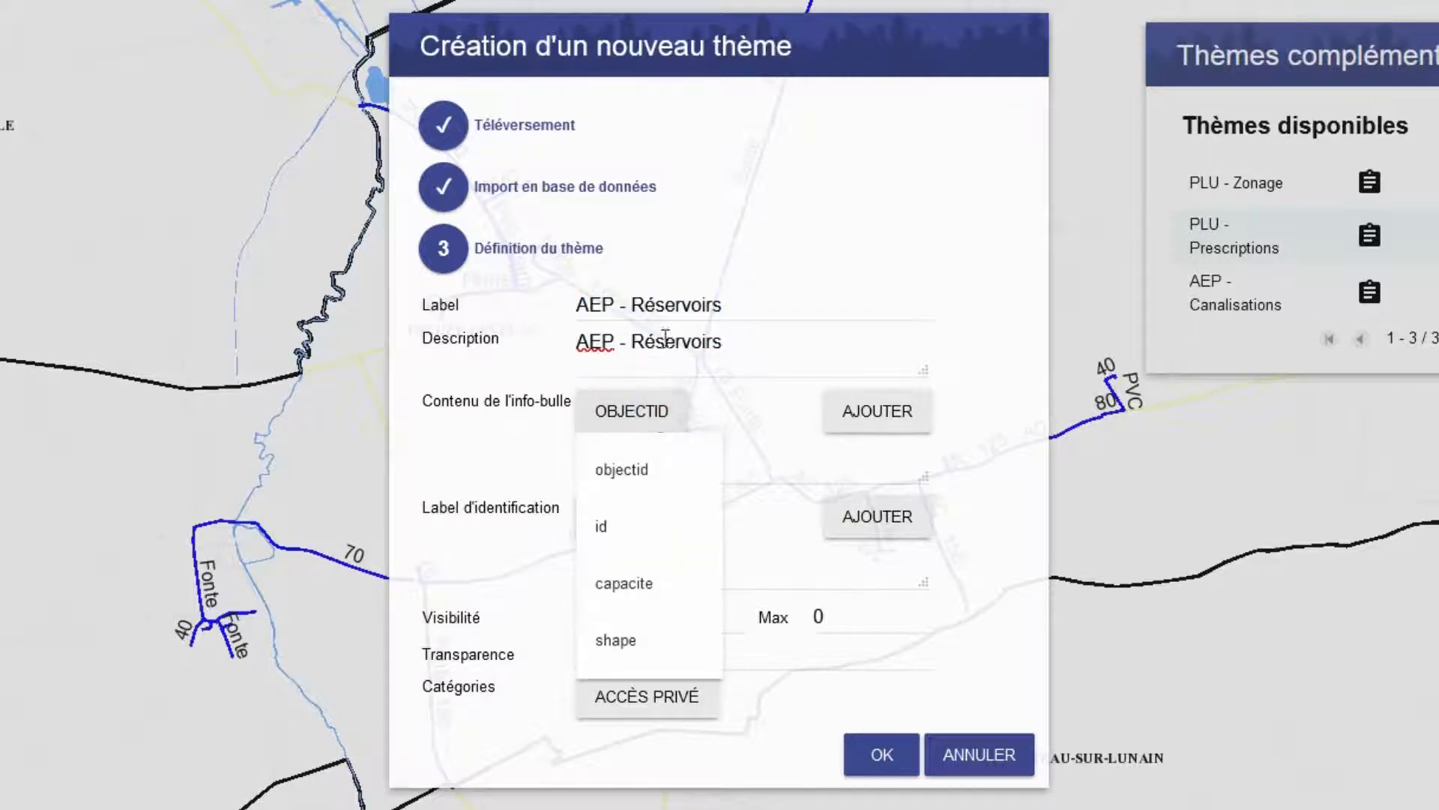
{"action": "left_click", "coordinate": [643, 585]}
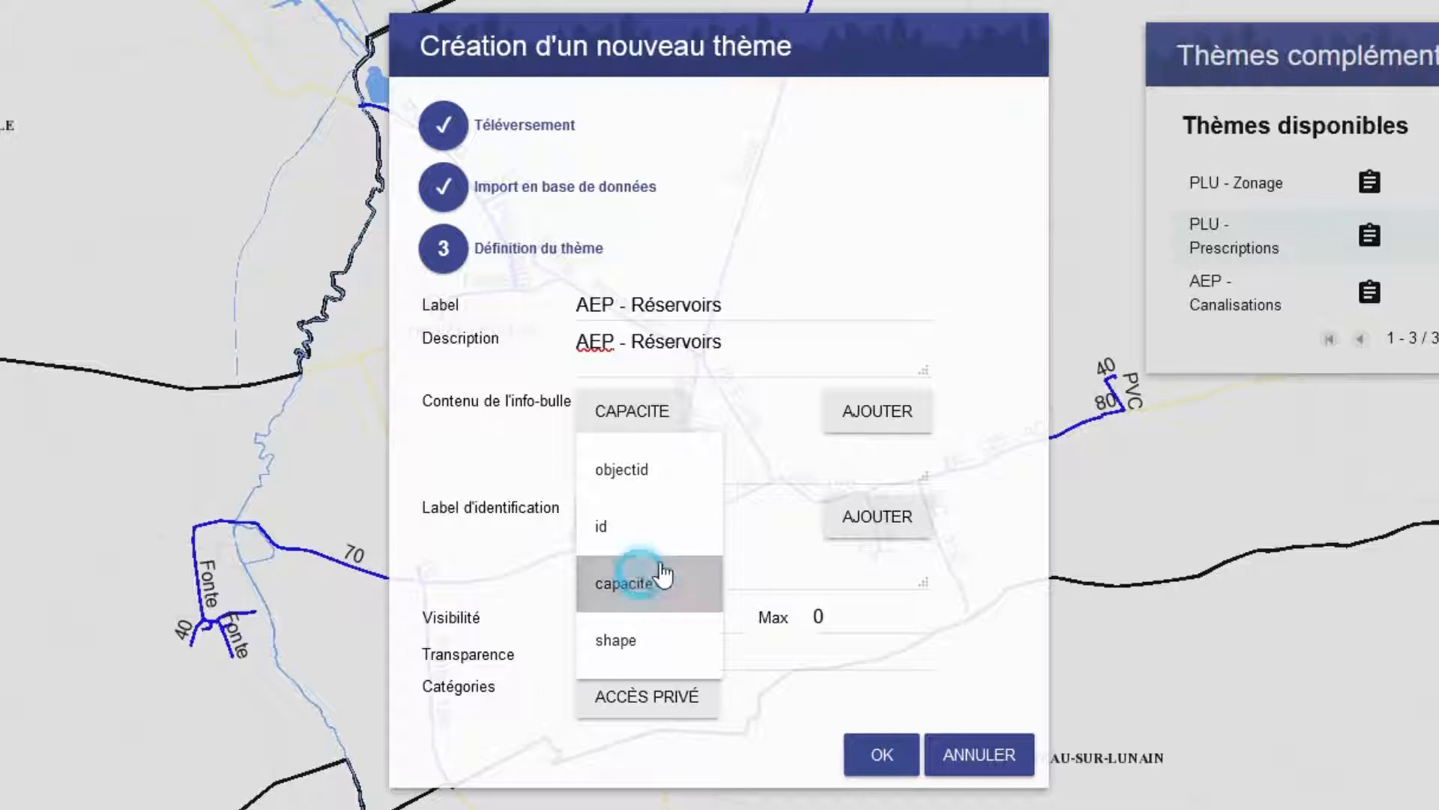
{"action": "left_click", "coordinate": [889, 416]}
{"action": "left_click", "coordinate": [652, 517]}
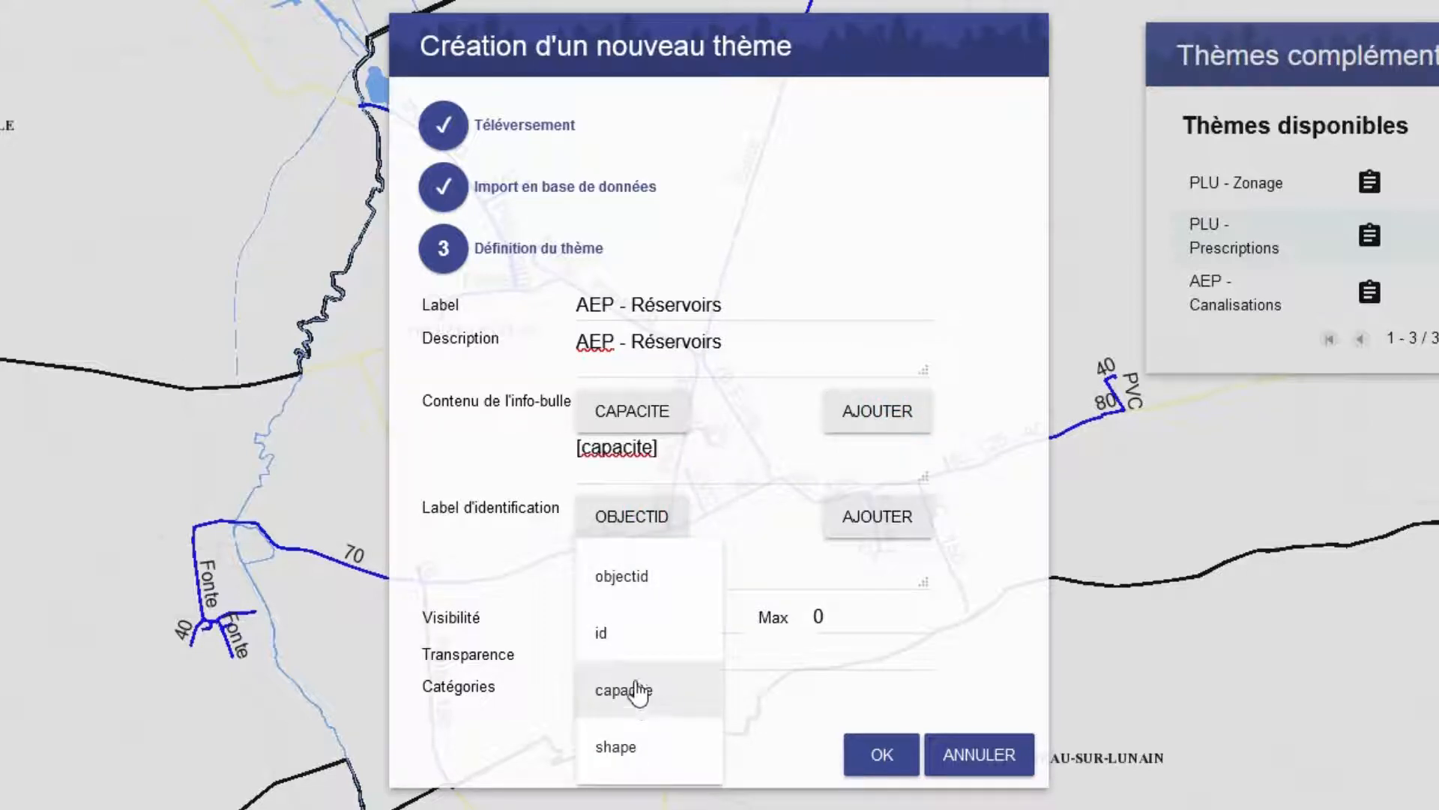
{"action": "left_click", "coordinate": [643, 686]}
{"action": "left_click", "coordinate": [862, 531]}
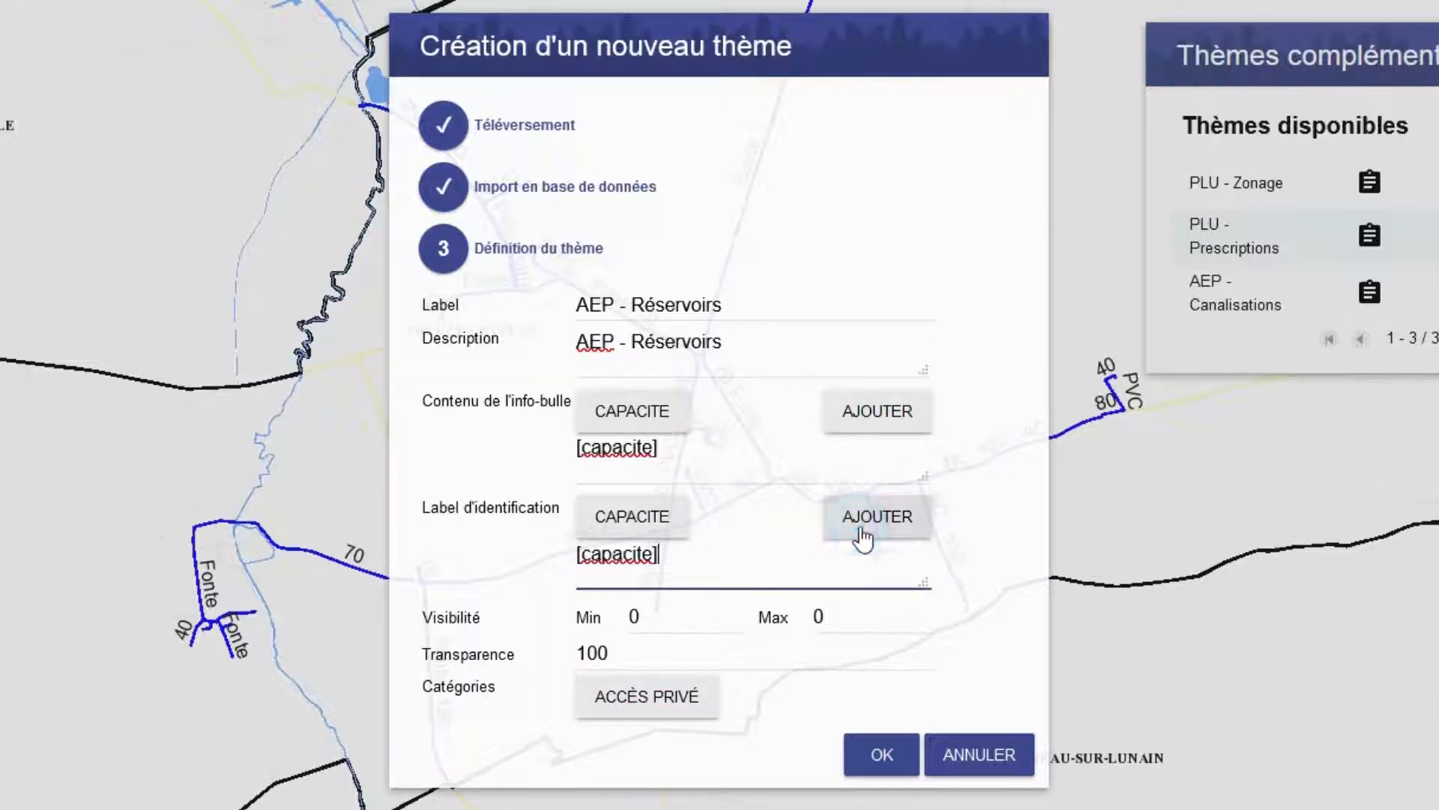
Set the minimum visibility to 25000, validate the theme's creation, and turn on the display of AEP - Réservoirs.
{"action": "left_click", "coordinate": [636, 616]}
{"action": "type", "text": "25000"}
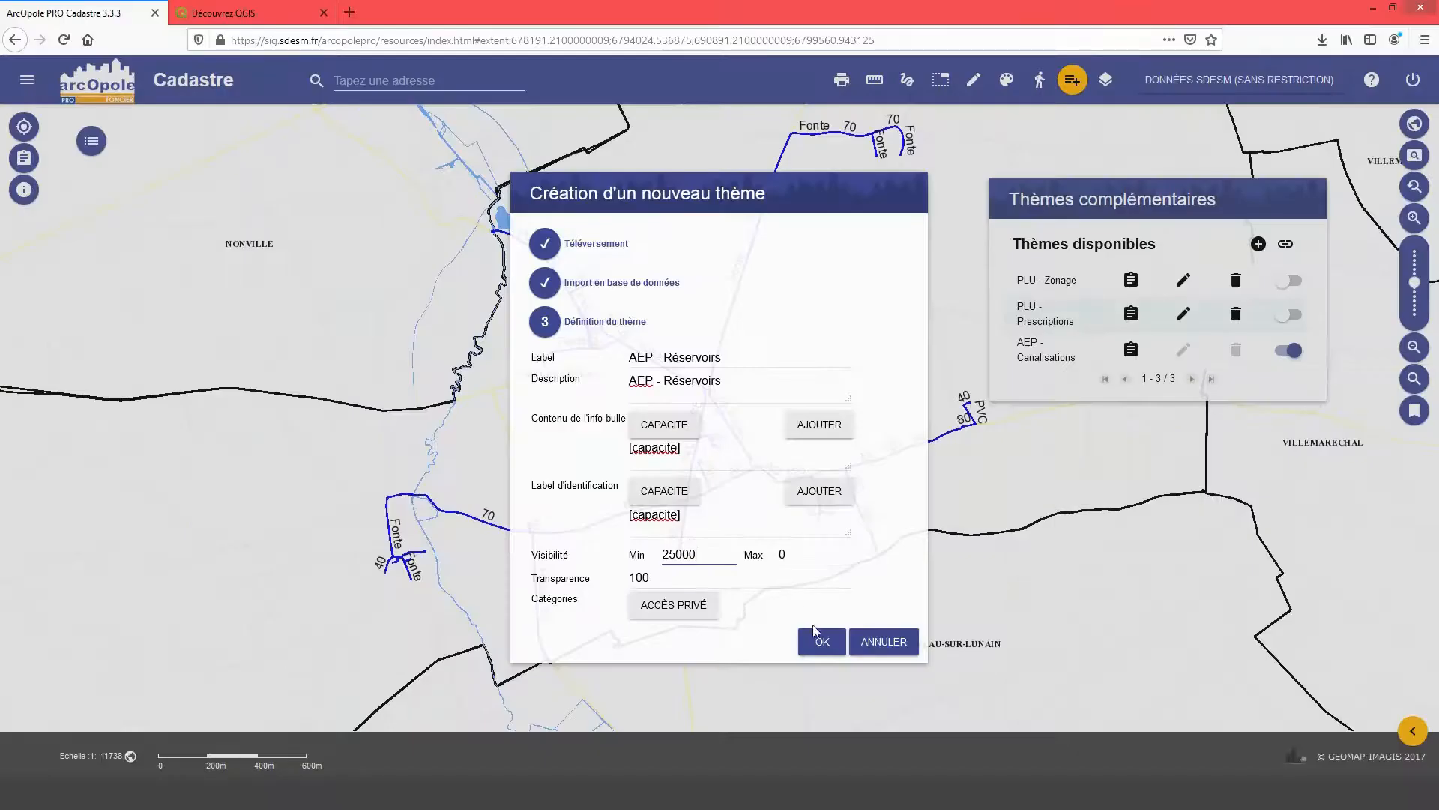
{"action": "left_click", "coordinate": [823, 642]}
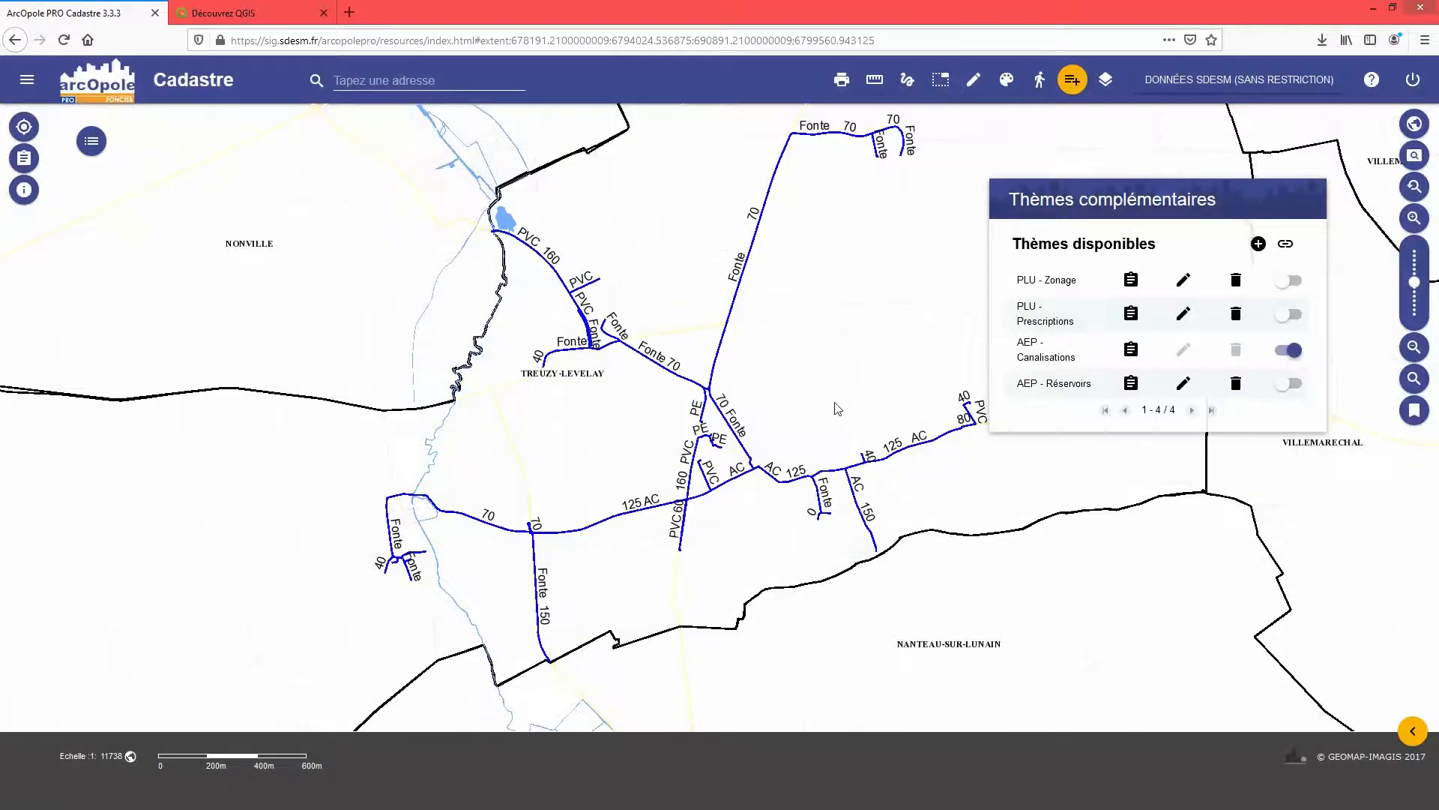
{"action": "left_click", "coordinate": [1297, 391]}
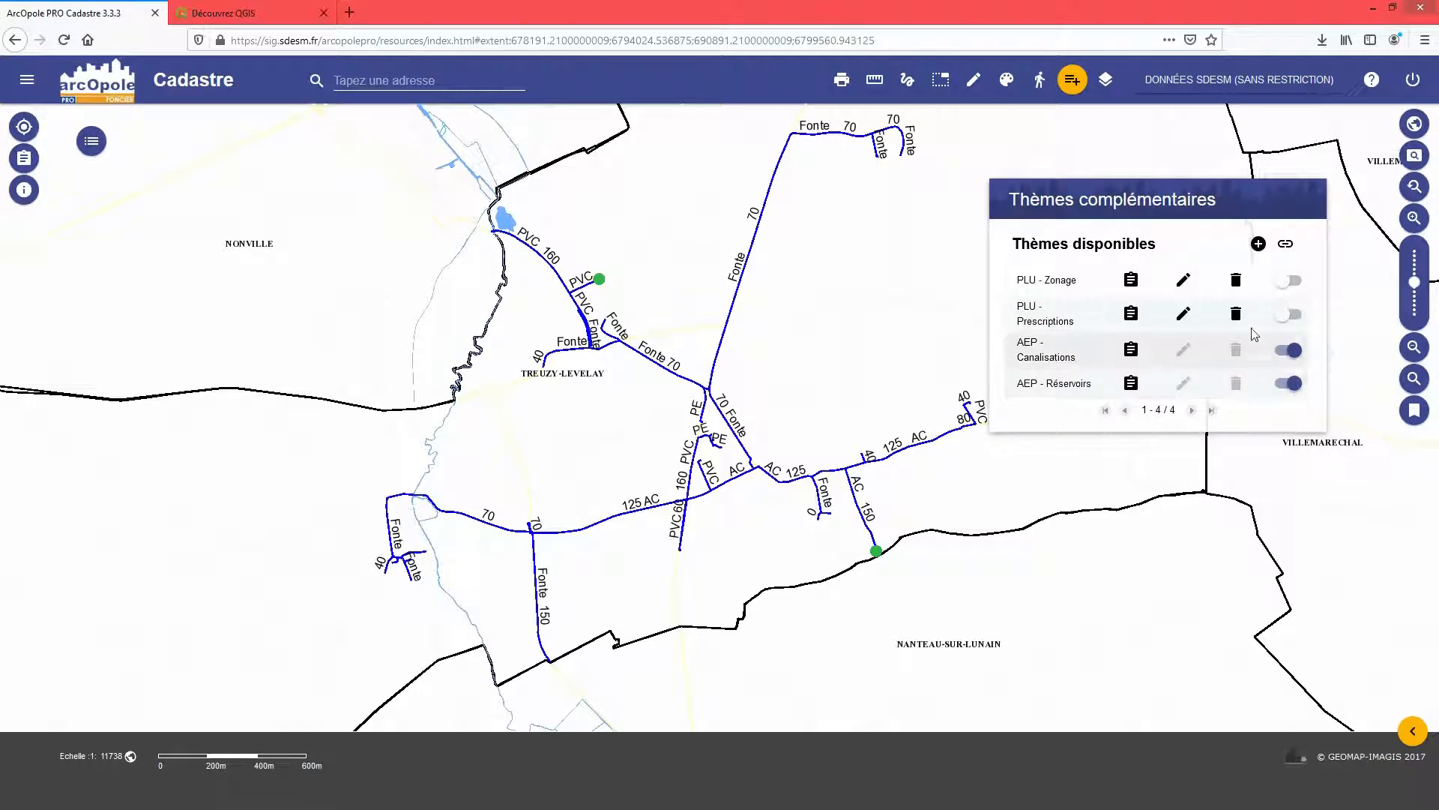
Start a new complementary theme and import the TI_Vanne.zip shapefile archive into it.
{"action": "left_click", "coordinate": [1258, 244]}
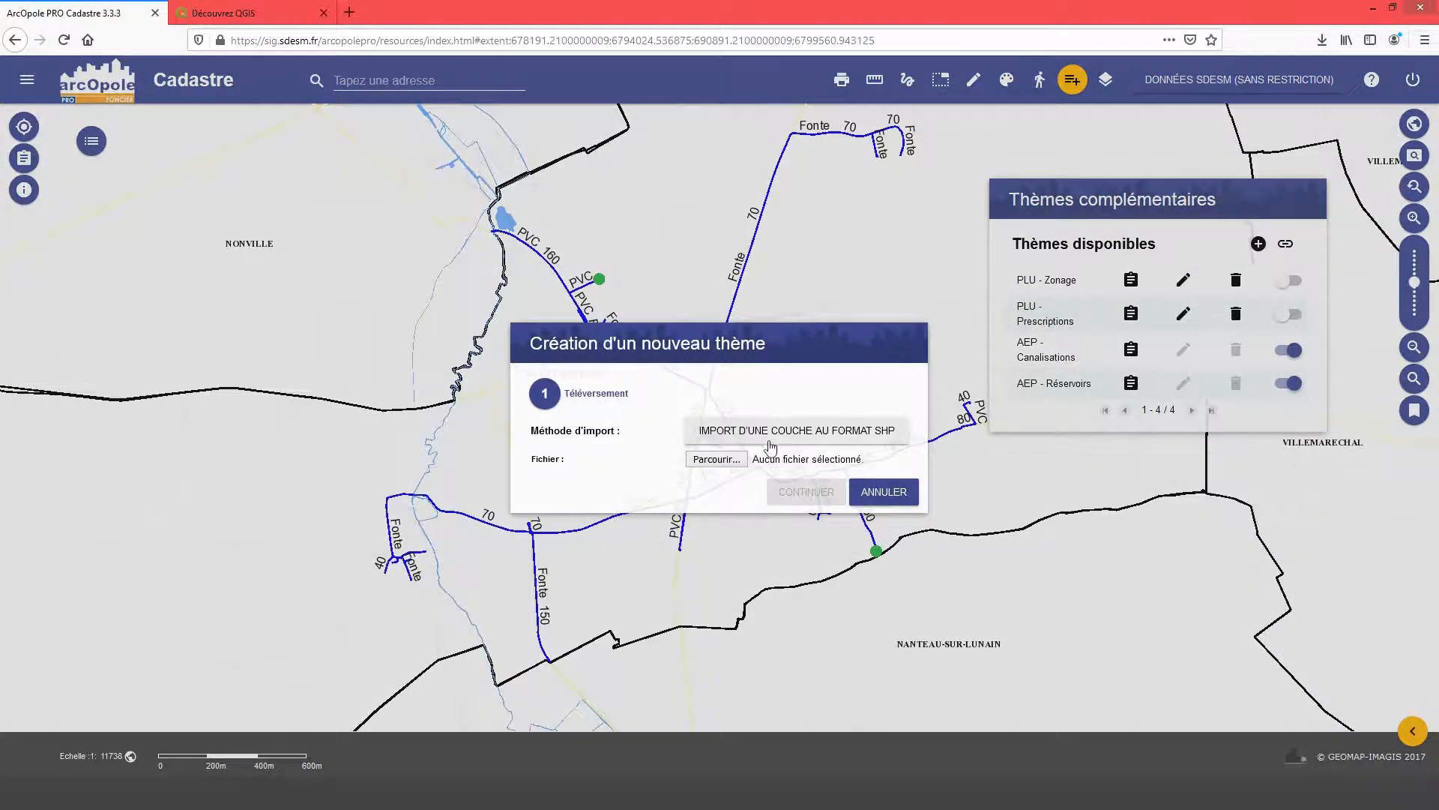
{"action": "left_click", "coordinate": [716, 459]}
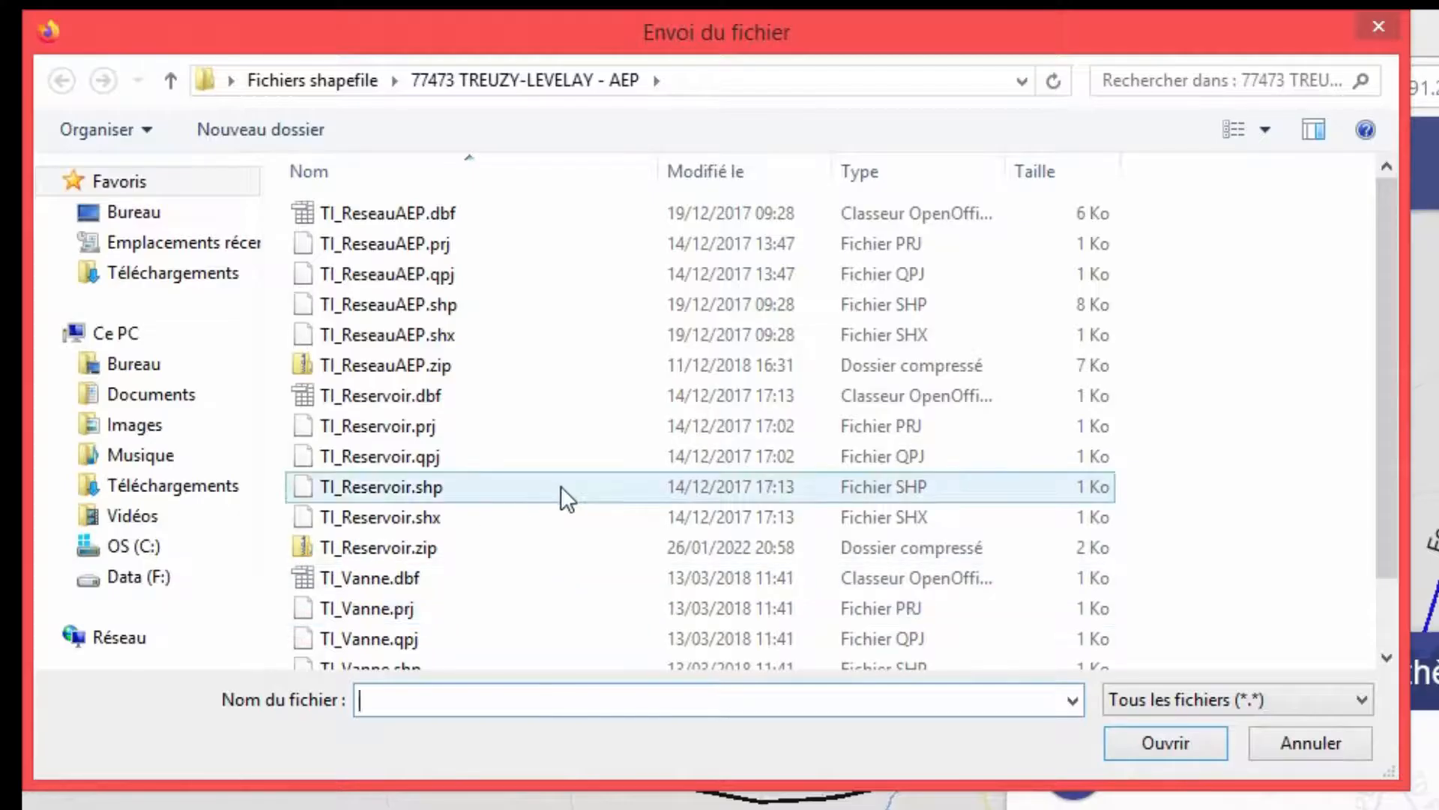
{"action": "left_click_drag", "start_coordinate": [1385, 459], "coordinate": [1394, 541]}
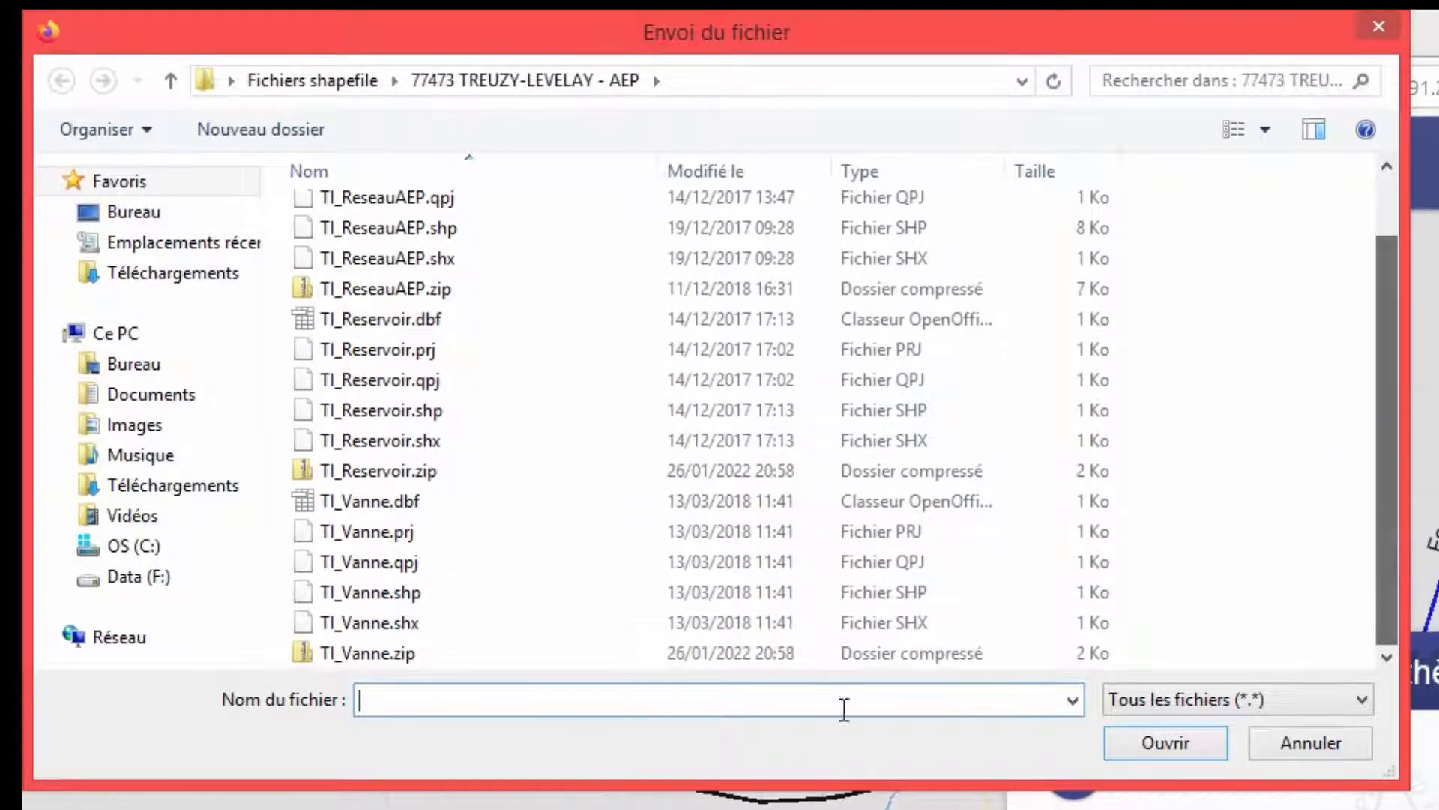
{"action": "left_click", "coordinate": [366, 663]}
{"action": "left_click", "coordinate": [1143, 754]}
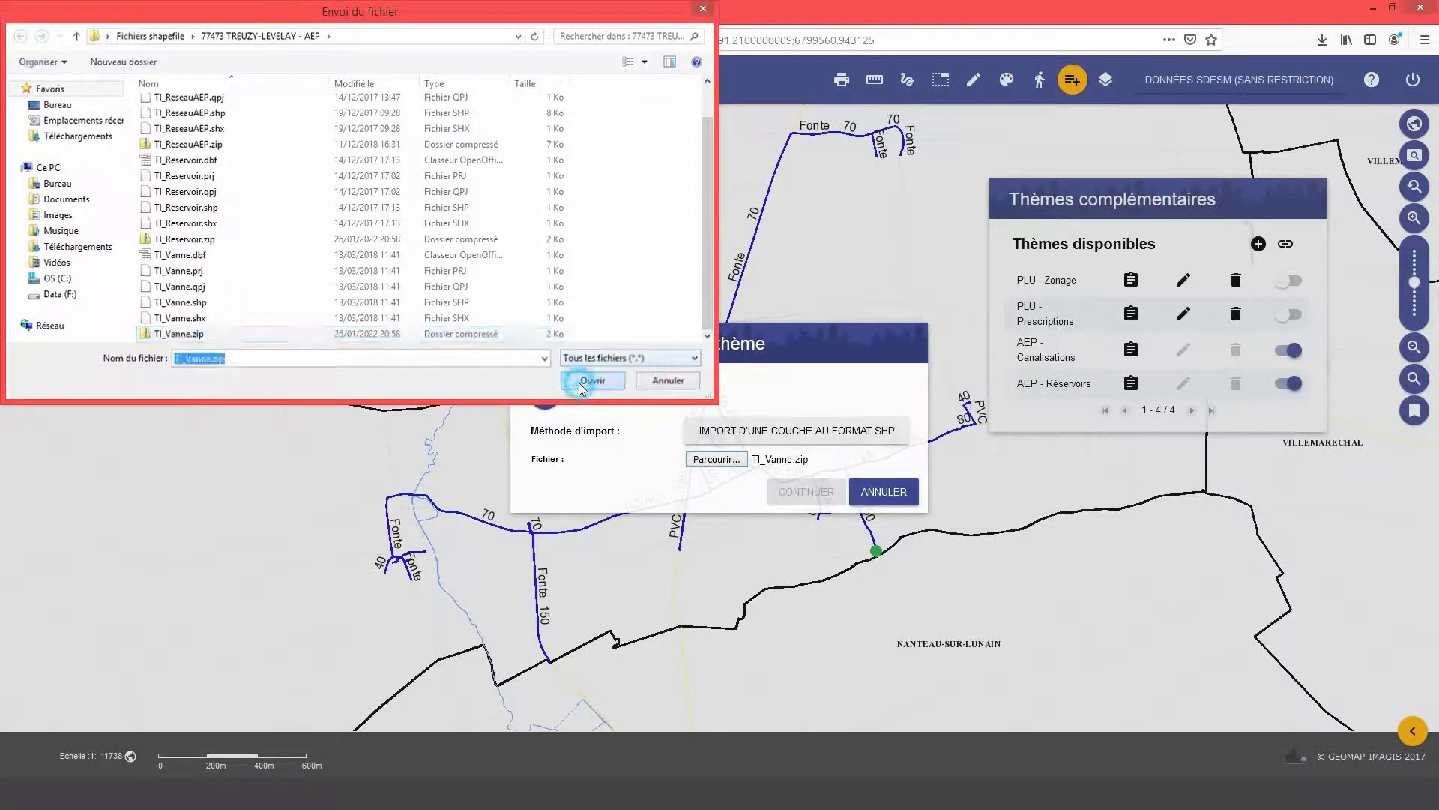
{"action": "left_click", "coordinate": [823, 489]}
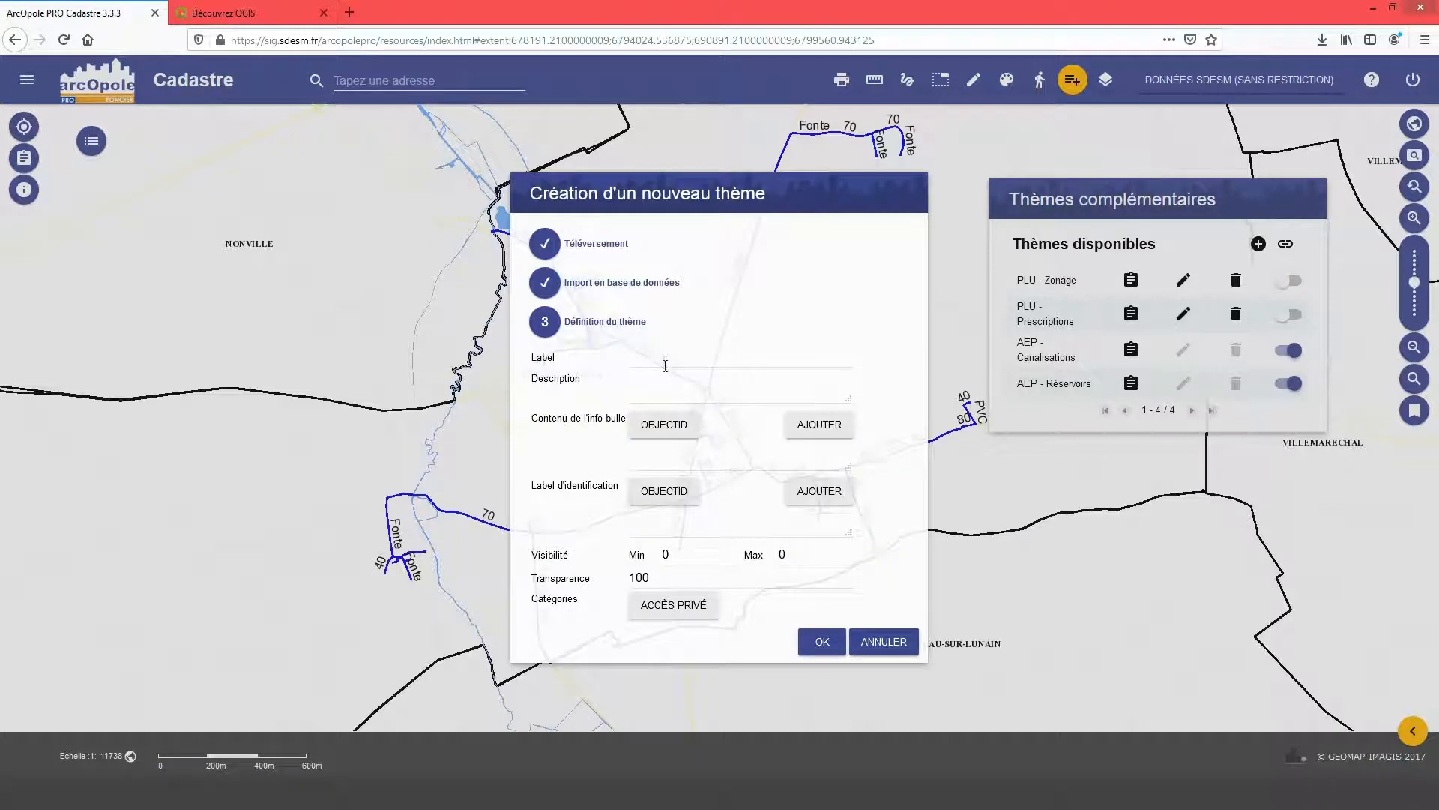
Set both the label and the description of the new theme to "AEP - Vannes d'arrêt".
{"action": "left_click", "coordinate": [665, 361]}
{"action": "type", "text": "AEP - Vannes d'arrêt"}
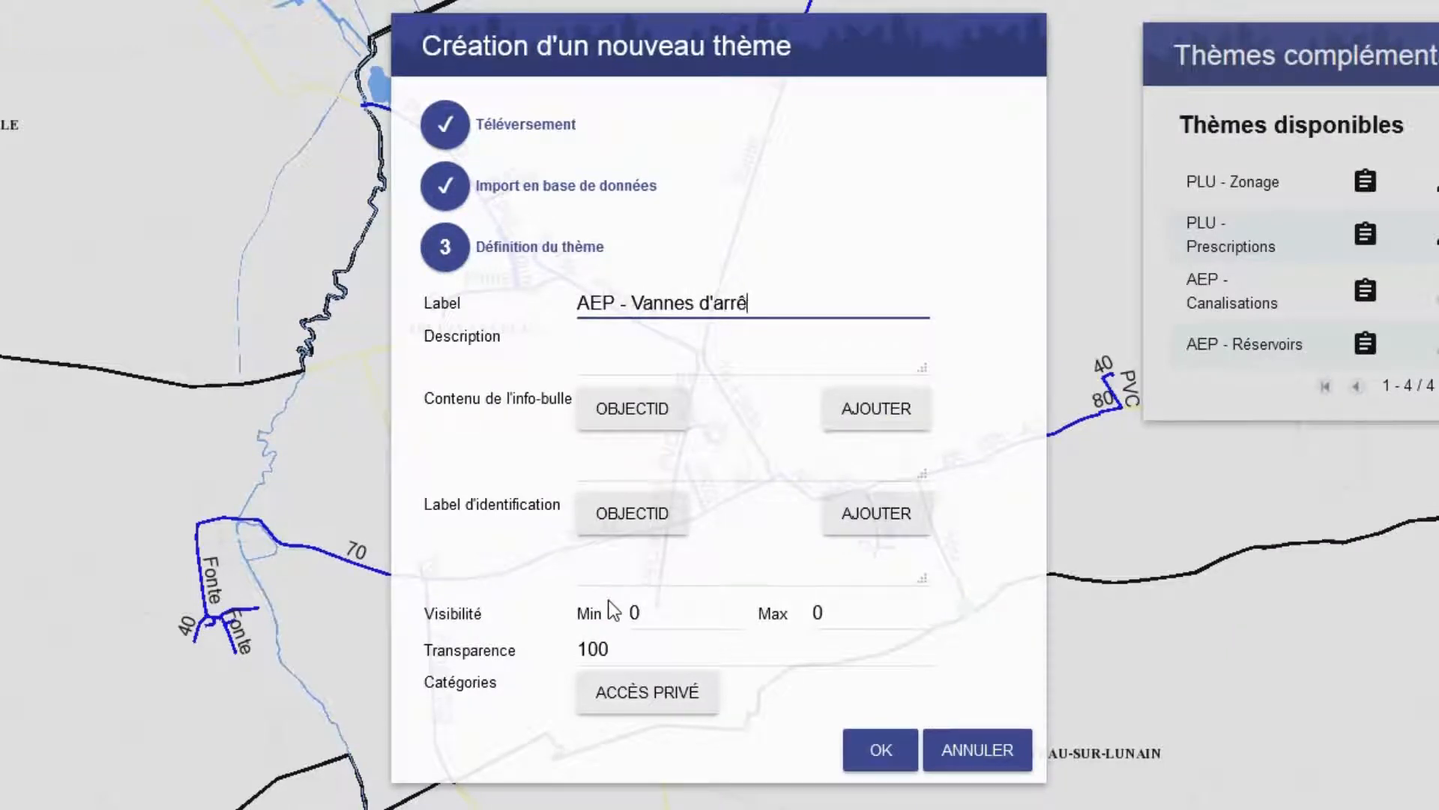
{"action": "left_click_drag", "start_coordinate": [774, 310], "coordinate": [566, 304]}
{"action": "key", "text": "ctrl+c"}
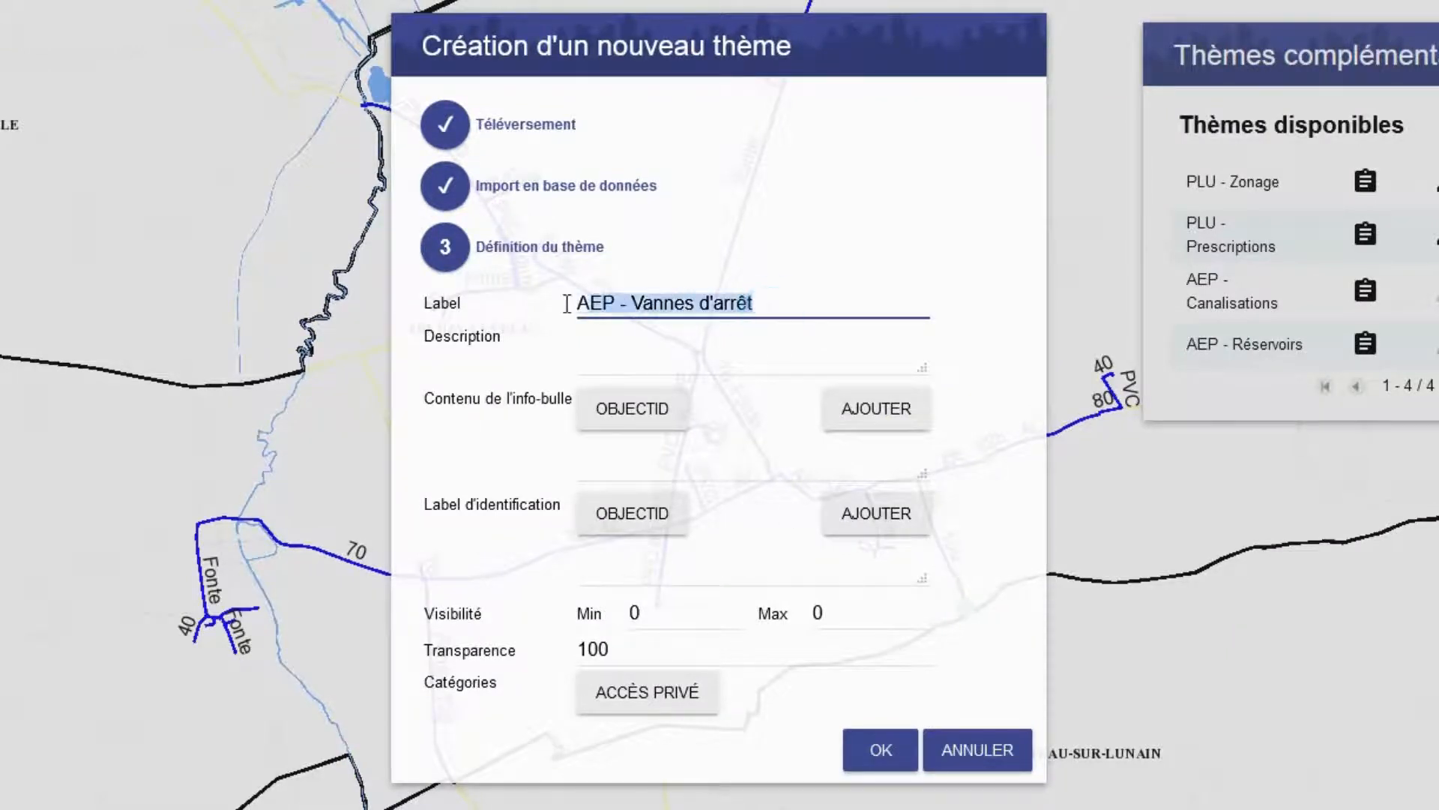
{"action": "left_click", "coordinate": [590, 336]}
{"action": "key", "text": "ctrl+v"}
Set both the tooltip content and the identification label of the AEP - Vannes d'arrêt theme to the field [objectid].
{"action": "left_click", "coordinate": [646, 419]}
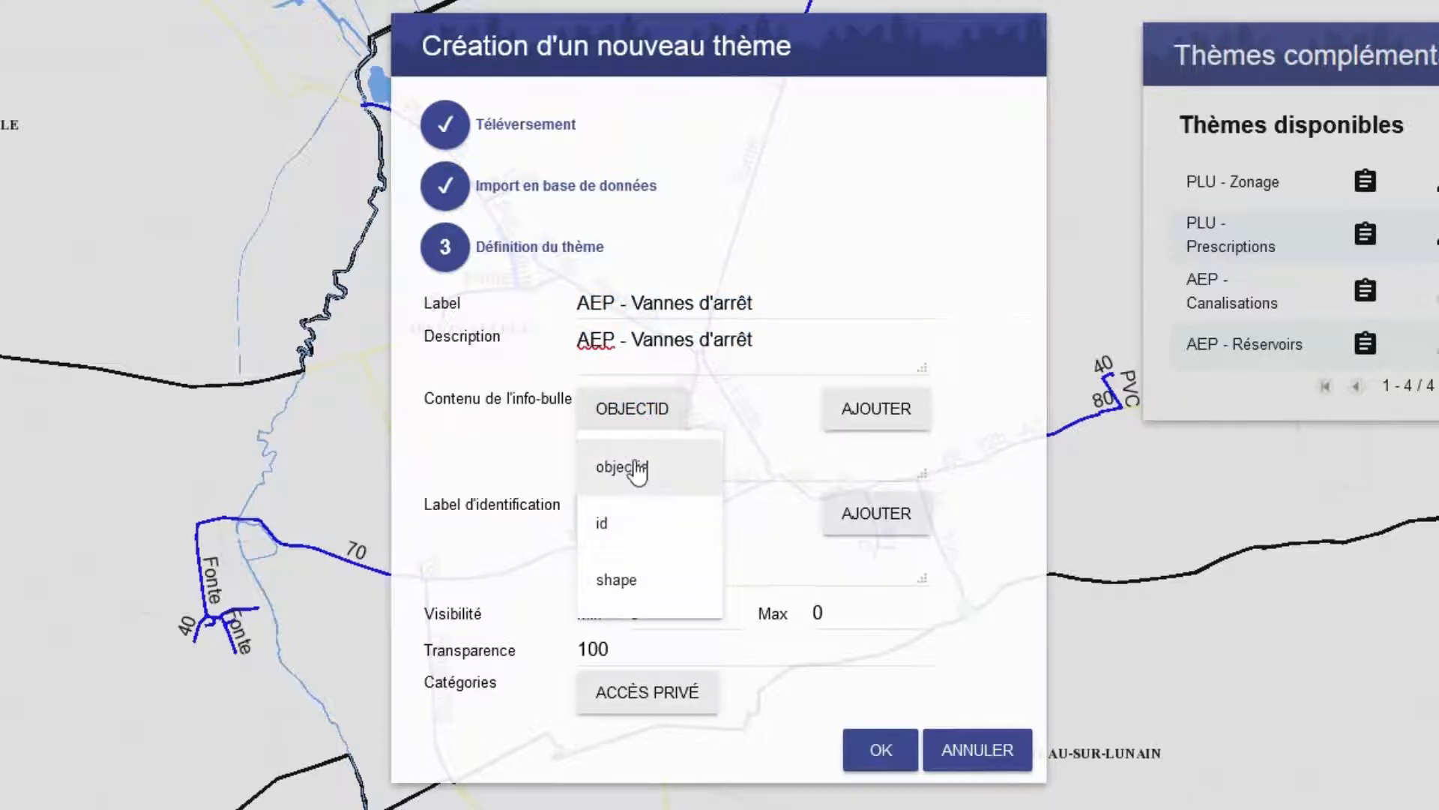
{"action": "left_click", "coordinate": [636, 467]}
{"action": "left_click", "coordinate": [906, 411]}
{"action": "left_click", "coordinate": [647, 513]}
{"action": "left_click", "coordinate": [643, 567]}
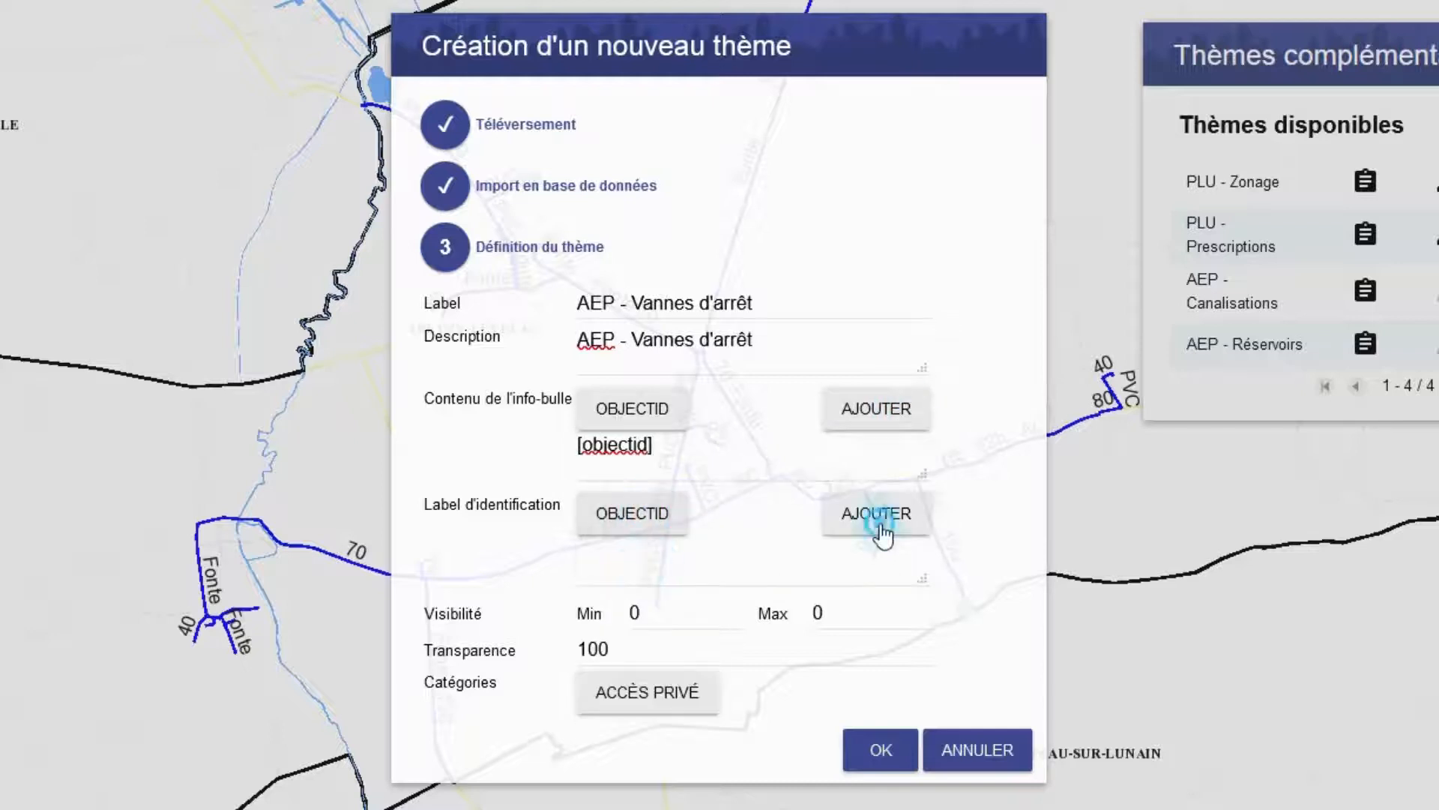
{"action": "left_click", "coordinate": [877, 521]}
Set the minimum visibility to 25000, validate the theme's creation, and turn on the display of AEP - Vannes d'arrêt.
{"action": "left_click", "coordinate": [643, 613]}
{"action": "type", "text": "25000"}
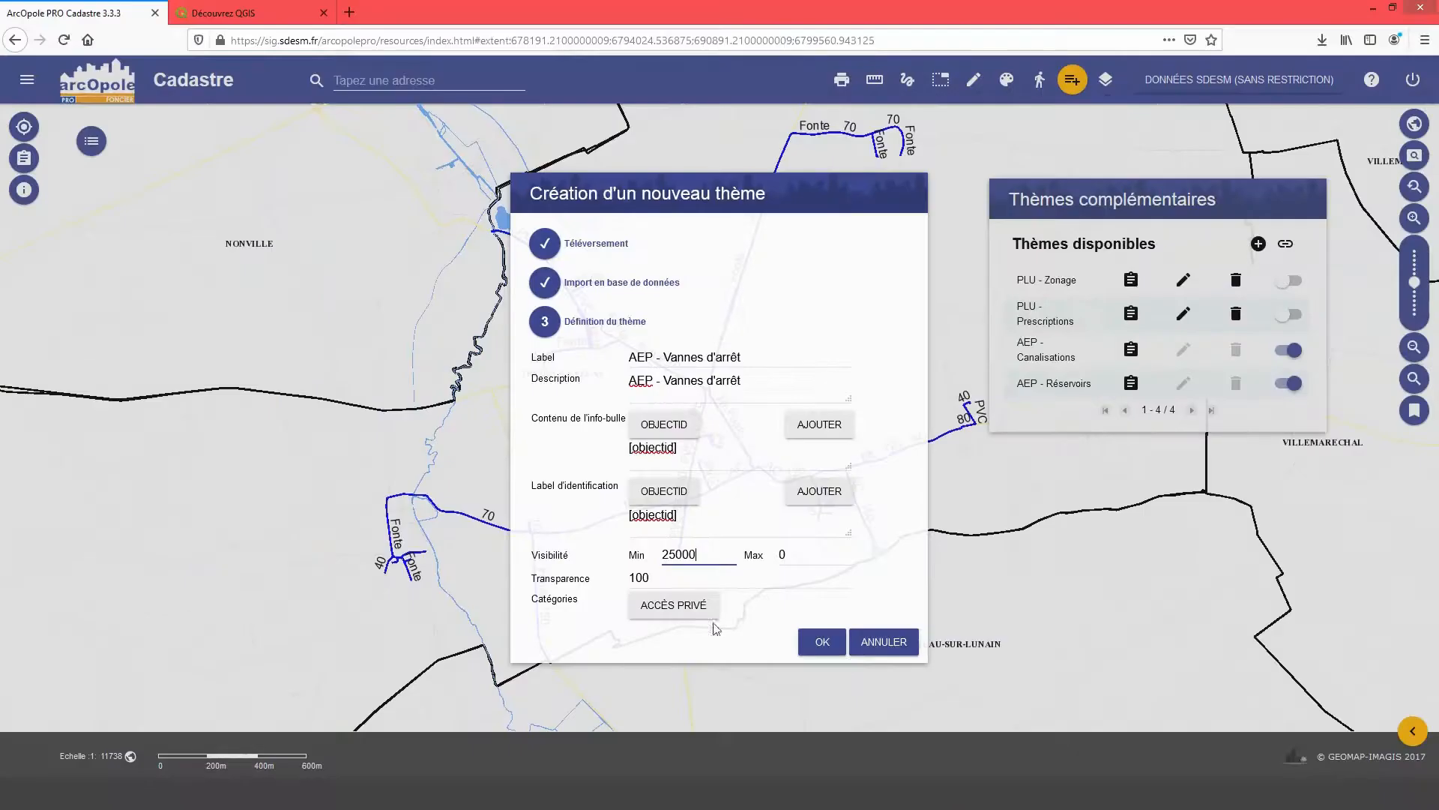
{"action": "left_click", "coordinate": [822, 642]}
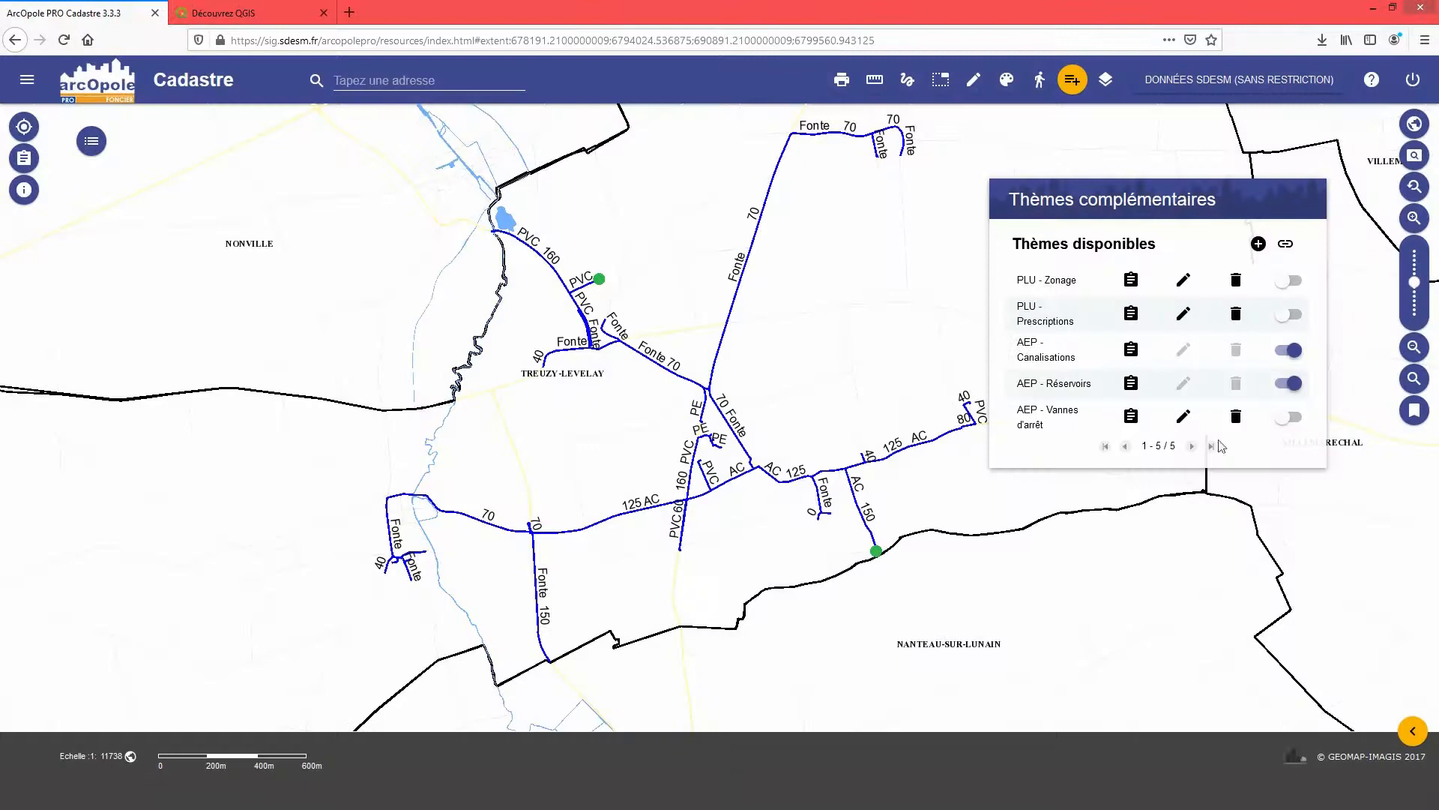
{"action": "left_click", "coordinate": [1292, 418]}
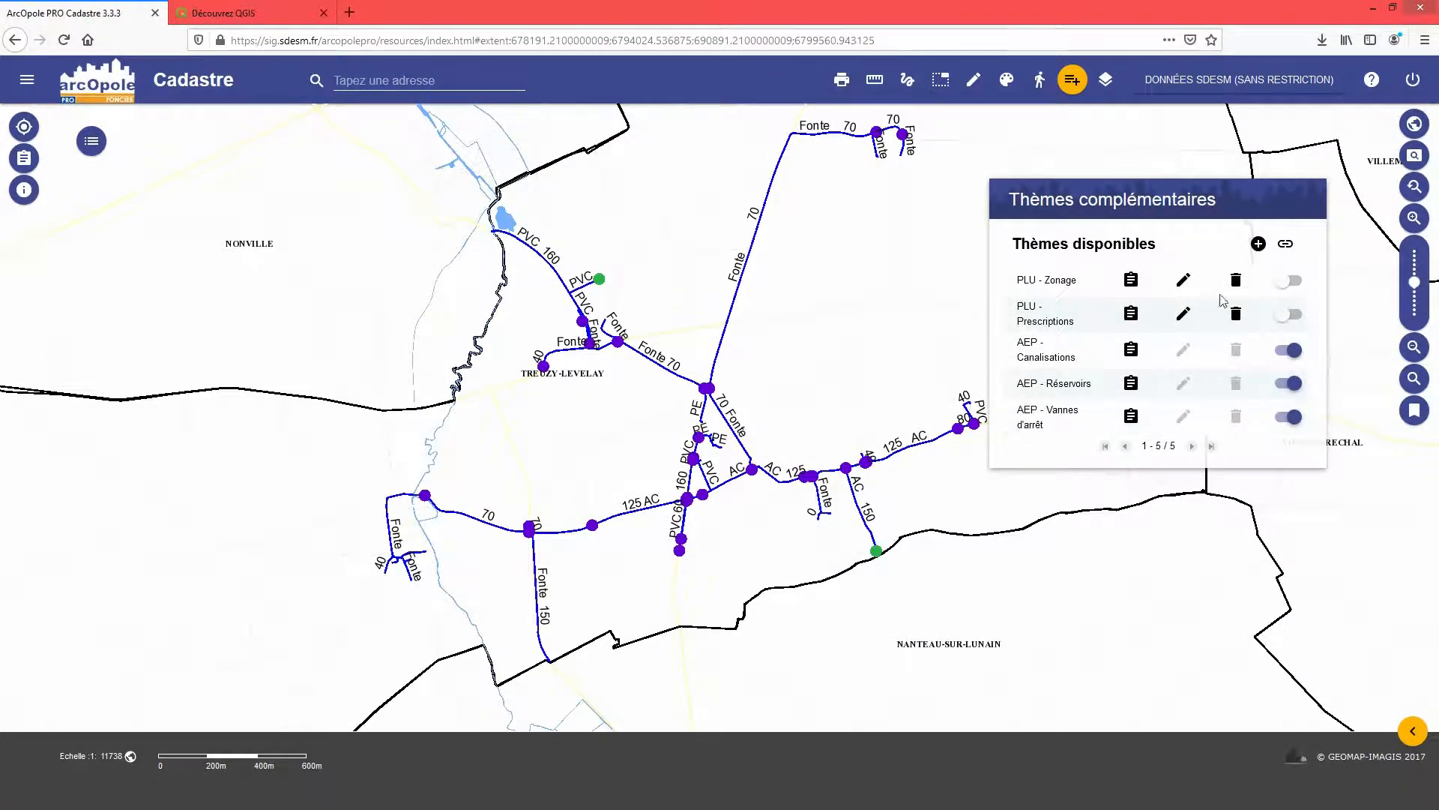
Select the AEP - Canalisations pipes within a rectangle around the network junction southeast of the Treuzy-Levelay label.
{"action": "left_click", "coordinate": [945, 90]}
{"action": "left_click", "coordinate": [1061, 288]}
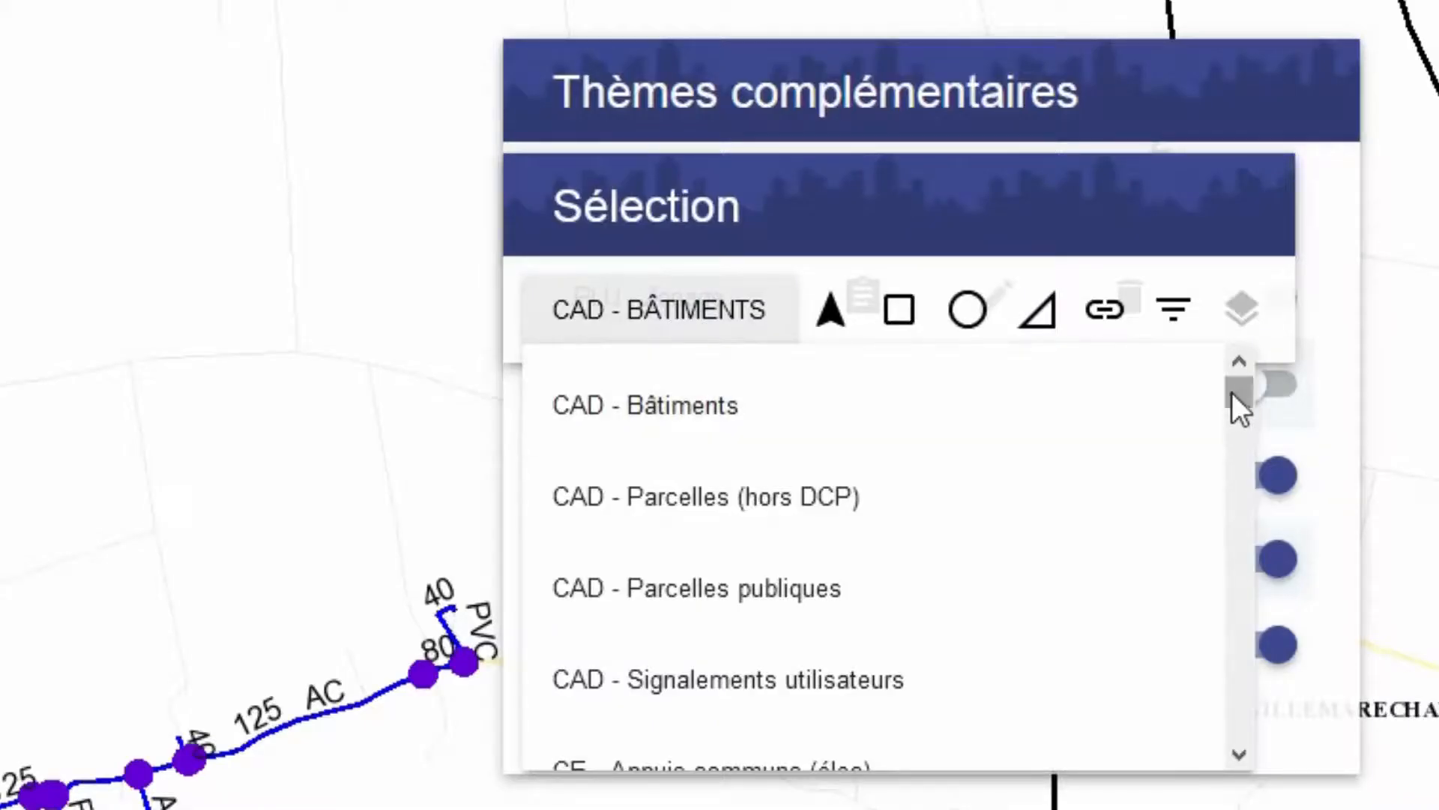
{"action": "left_click_drag", "start_coordinate": [1279, 318], "coordinate": [1280, 332]}
{"action": "left_click_drag", "start_coordinate": [1240, 431], "coordinate": [1266, 739]}
{"action": "left_click", "coordinate": [725, 559]}
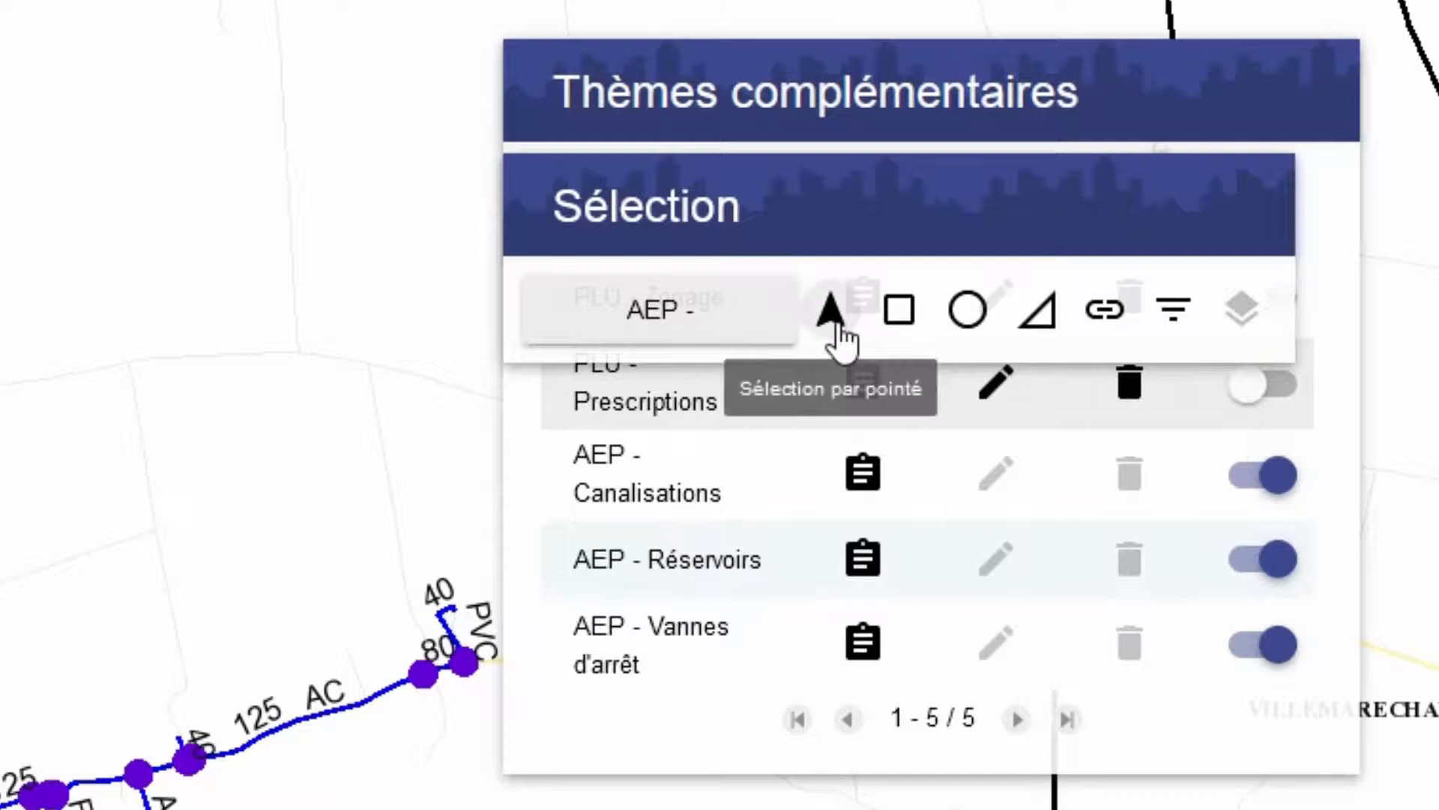
{"action": "left_click", "coordinate": [898, 321]}
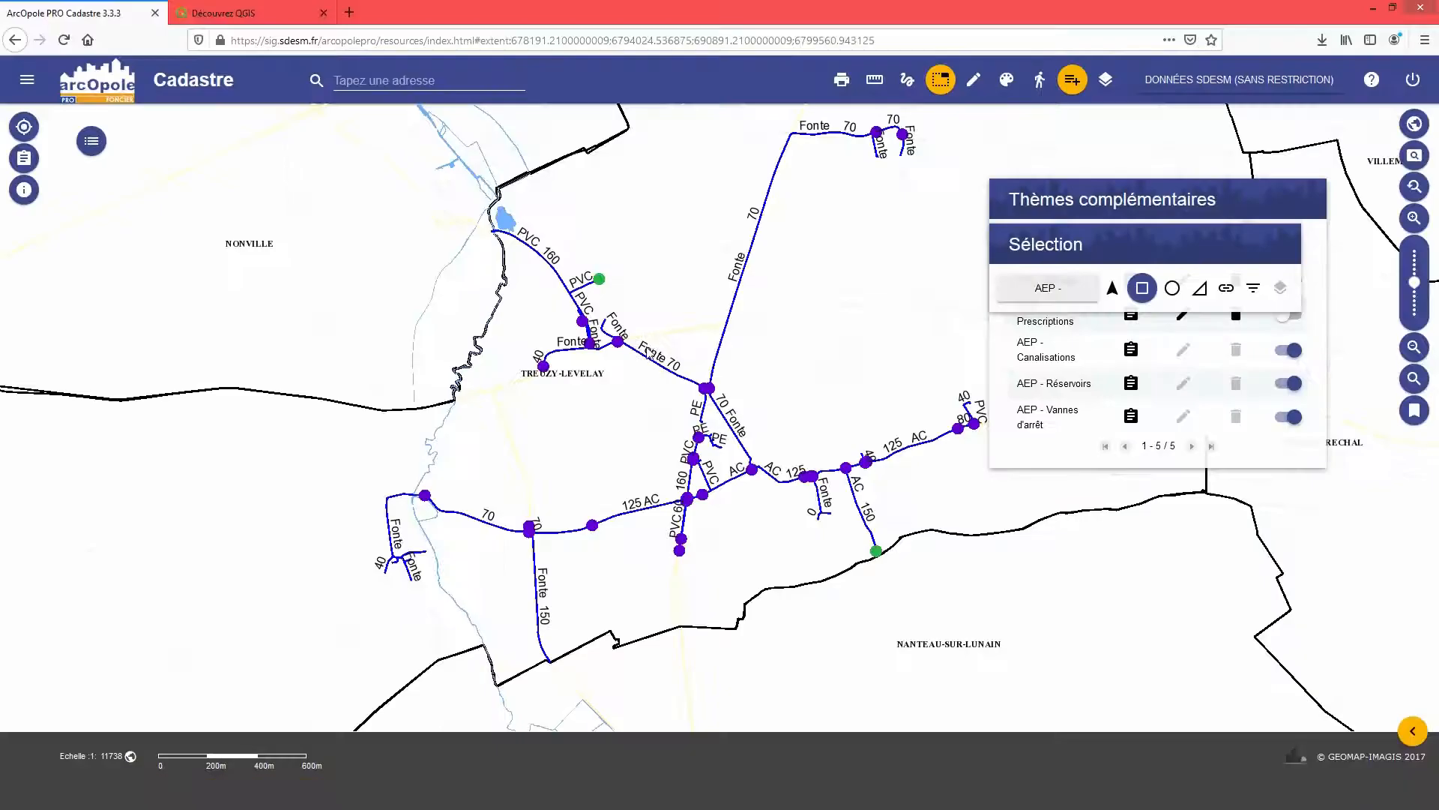
{"action": "left_click_drag", "start_coordinate": [658, 363], "coordinate": [770, 514]}
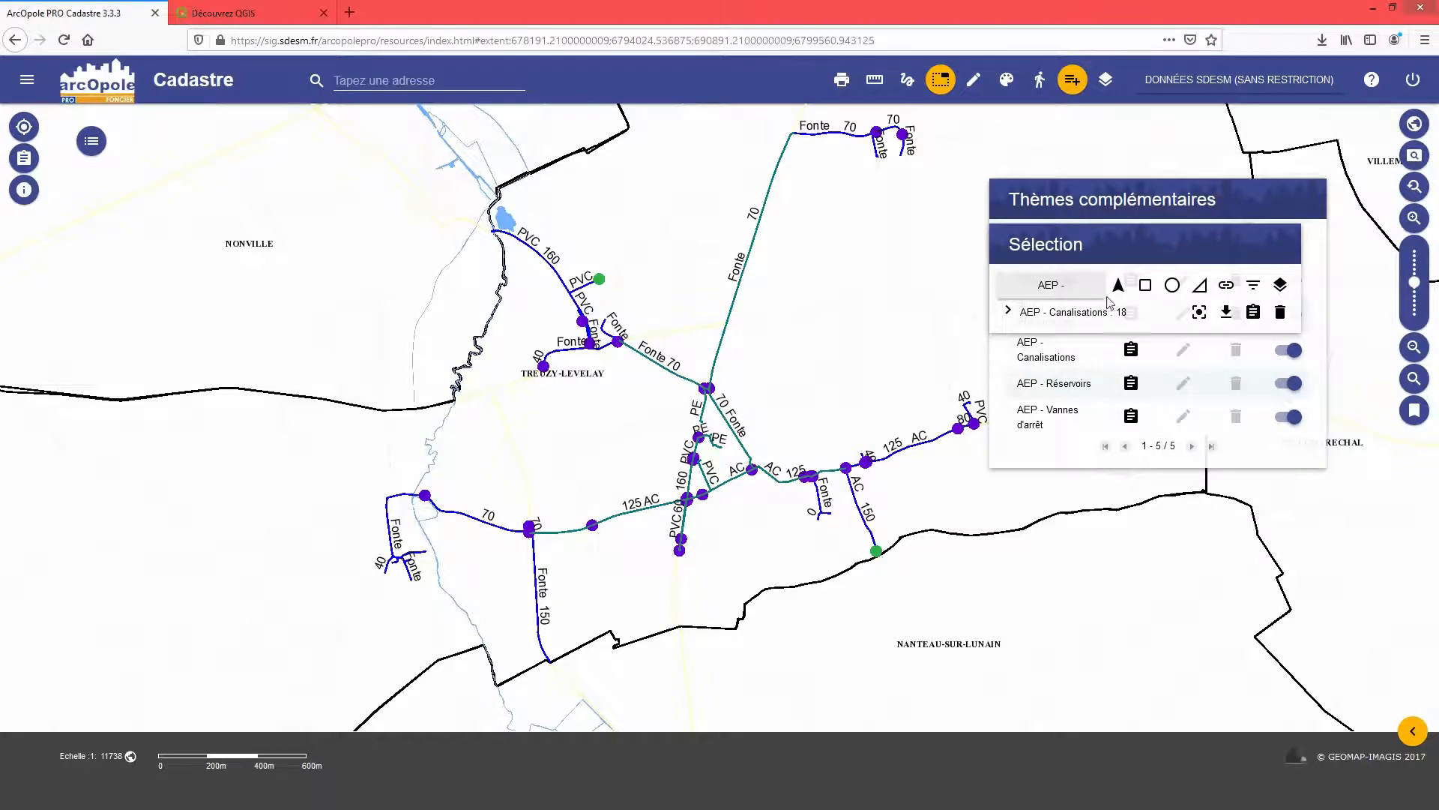
Open the attribute table of the selected AEP - Canalisations pipes and look through its records.
{"action": "left_click", "coordinate": [1254, 311]}
{"action": "left_click_drag", "start_coordinate": [778, 249], "coordinate": [436, 232]}
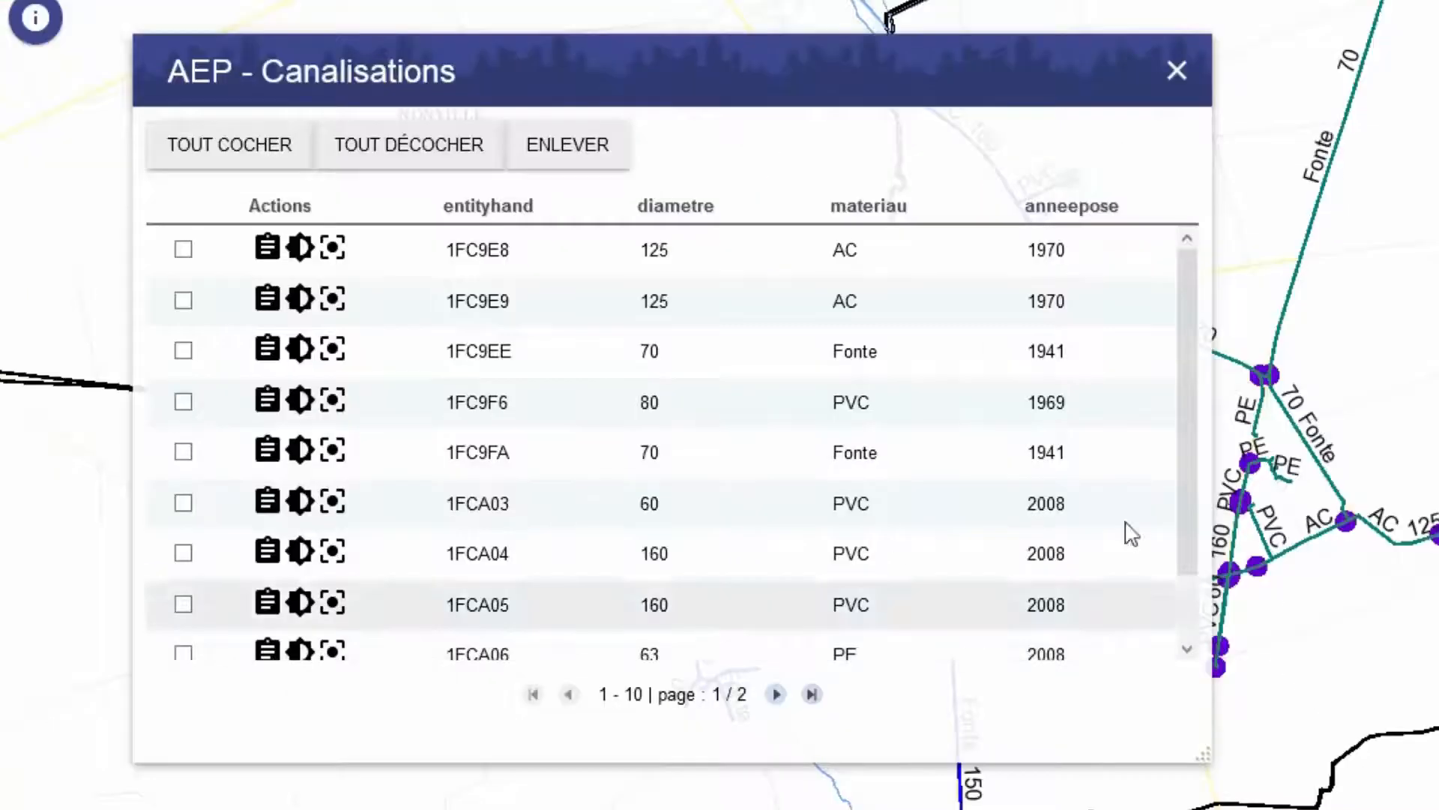
{"action": "left_click_drag", "start_coordinate": [662, 423], "coordinate": [665, 475]}
{"action": "left_click_drag", "start_coordinate": [1183, 518], "coordinate": [1177, 373]}
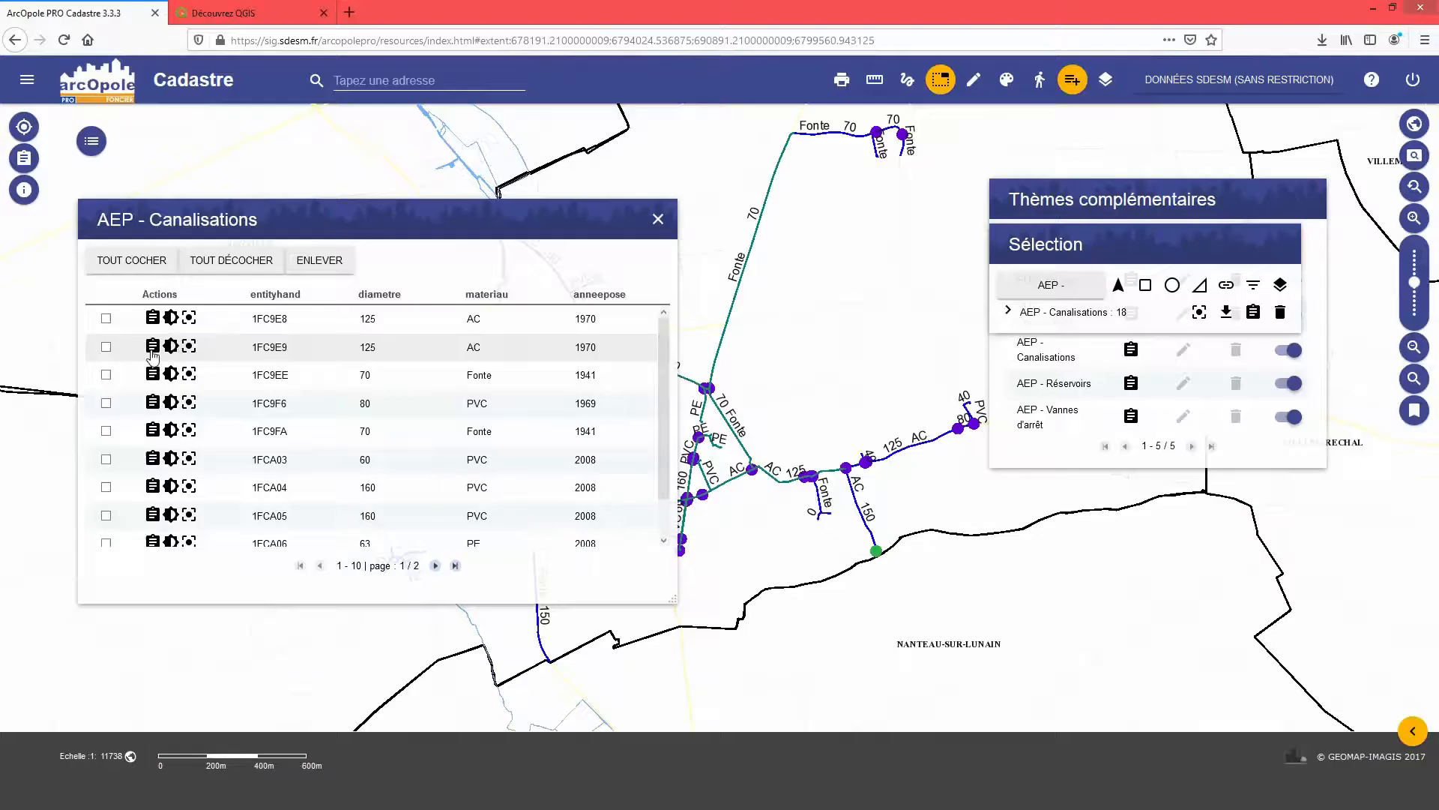
View the detail sheet of pipe 1FC9E9, close the sheet and the table, and return the map to its full extent.
{"action": "left_click", "coordinate": [151, 350]}
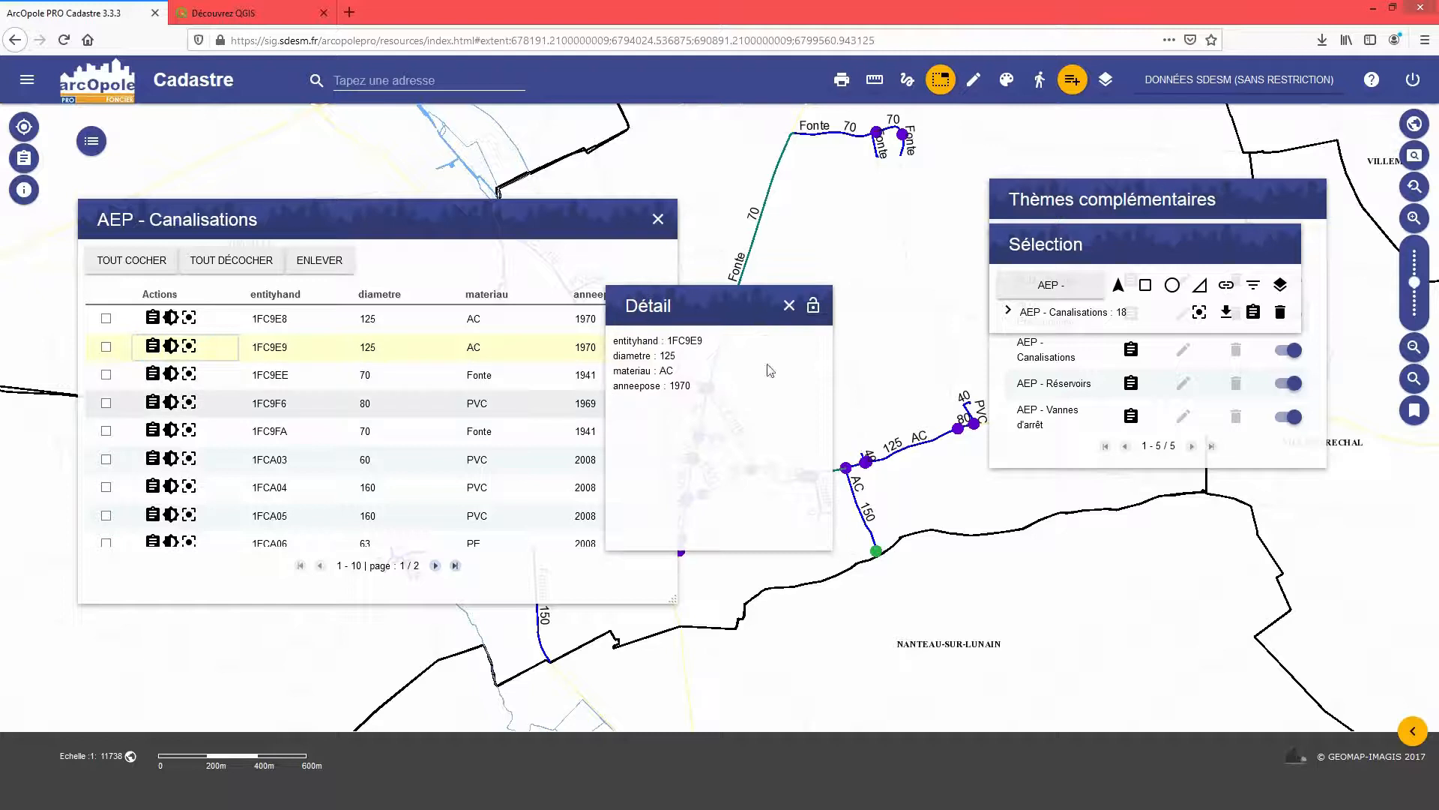
{"action": "left_click", "coordinate": [789, 307]}
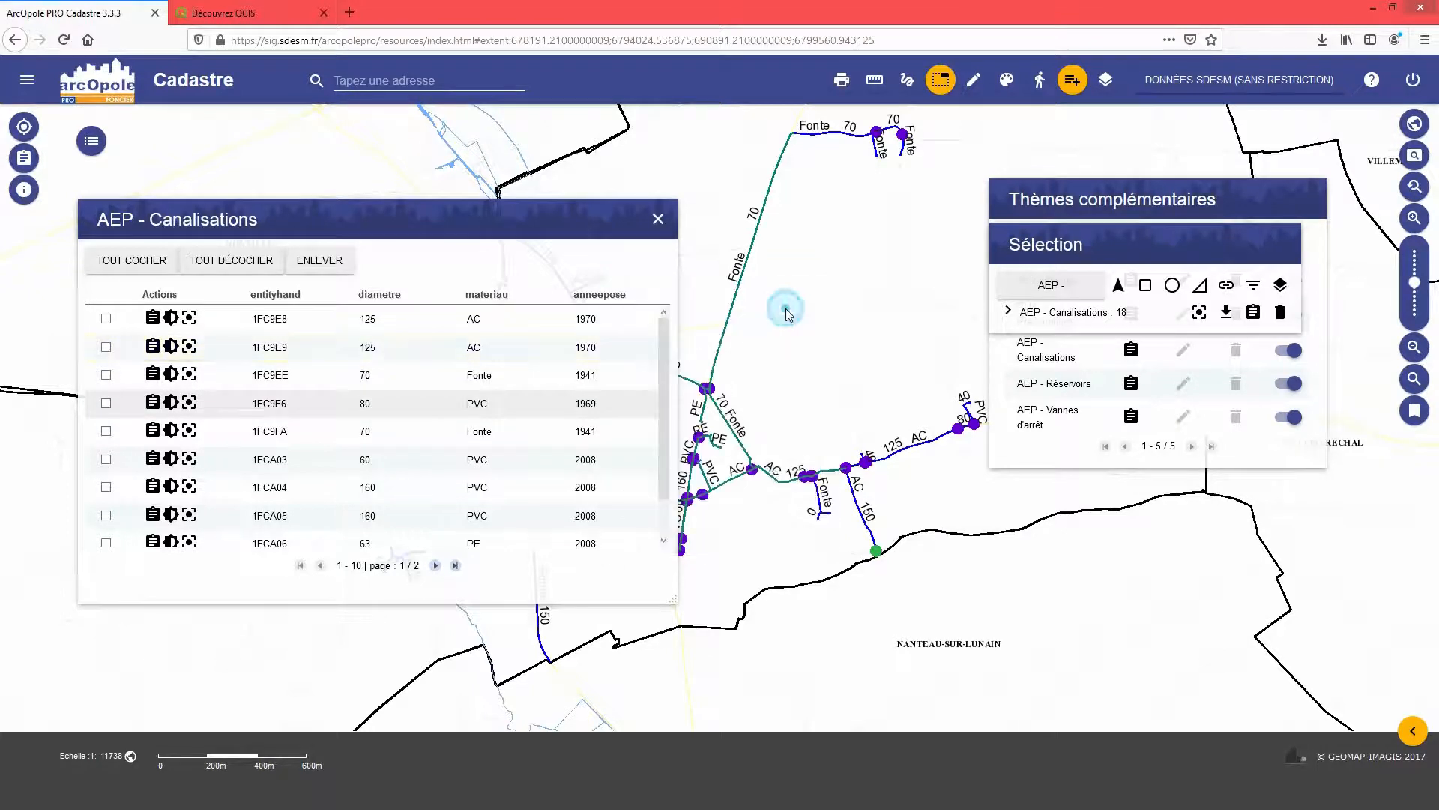
{"action": "left_click", "coordinate": [658, 220]}
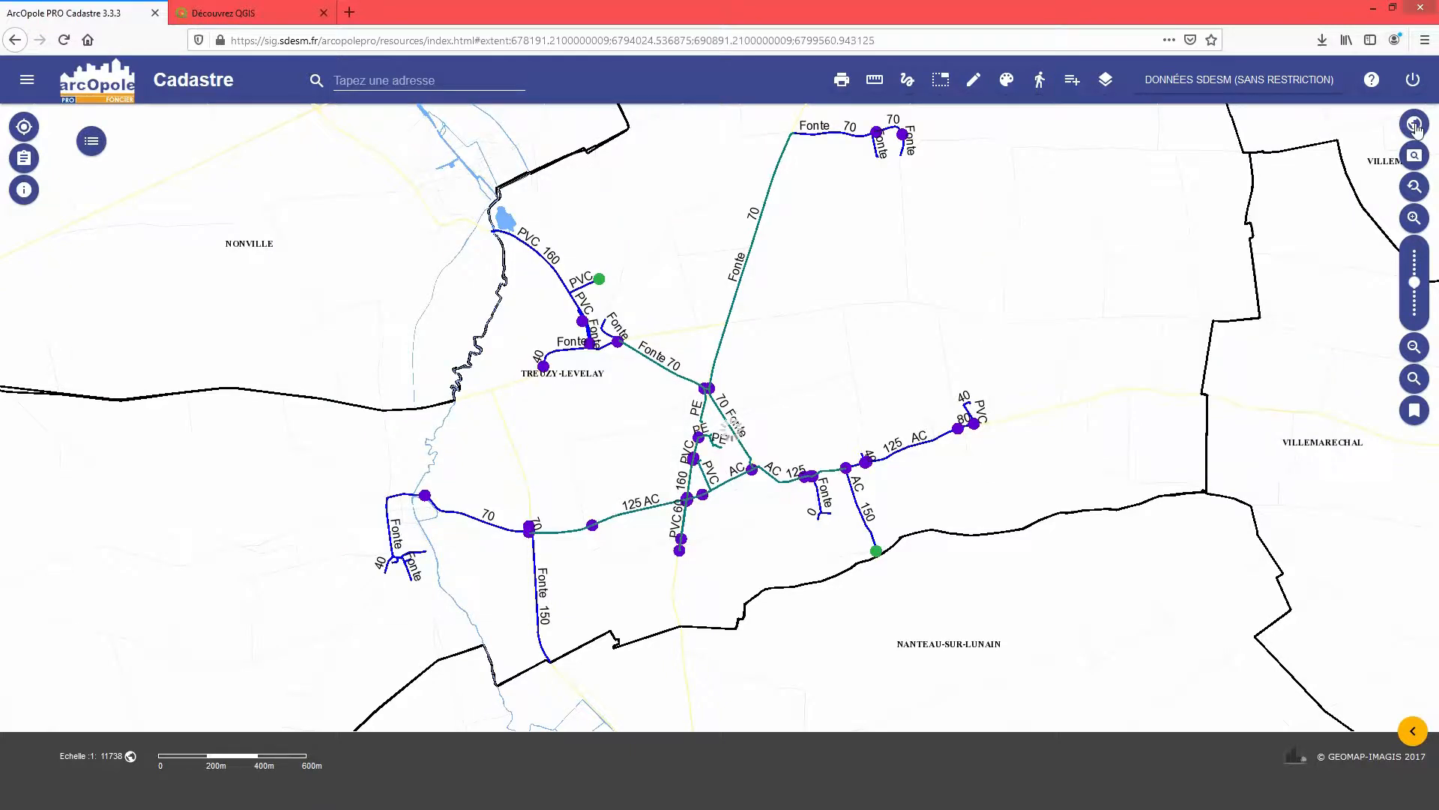
{"action": "left_click", "coordinate": [1415, 125]}
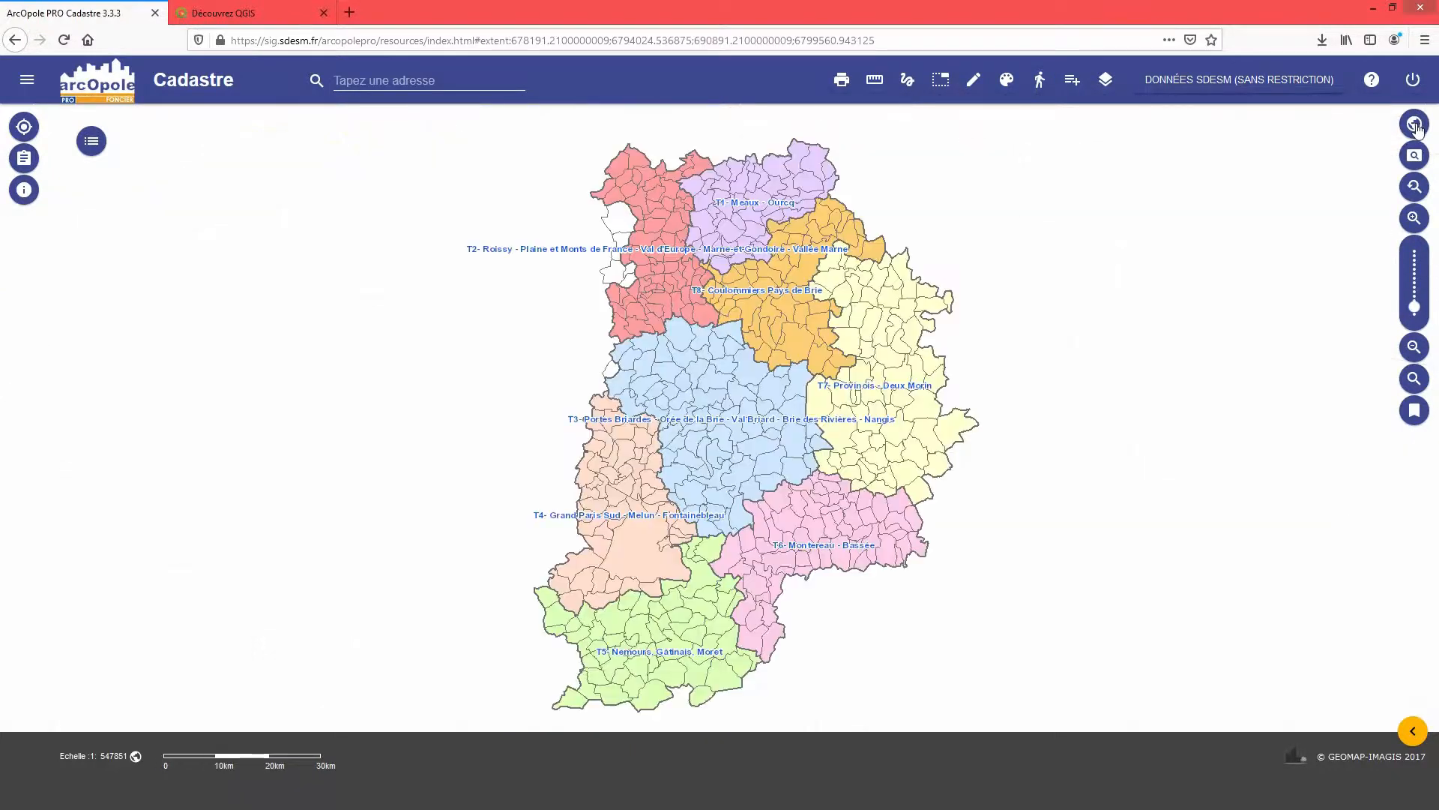